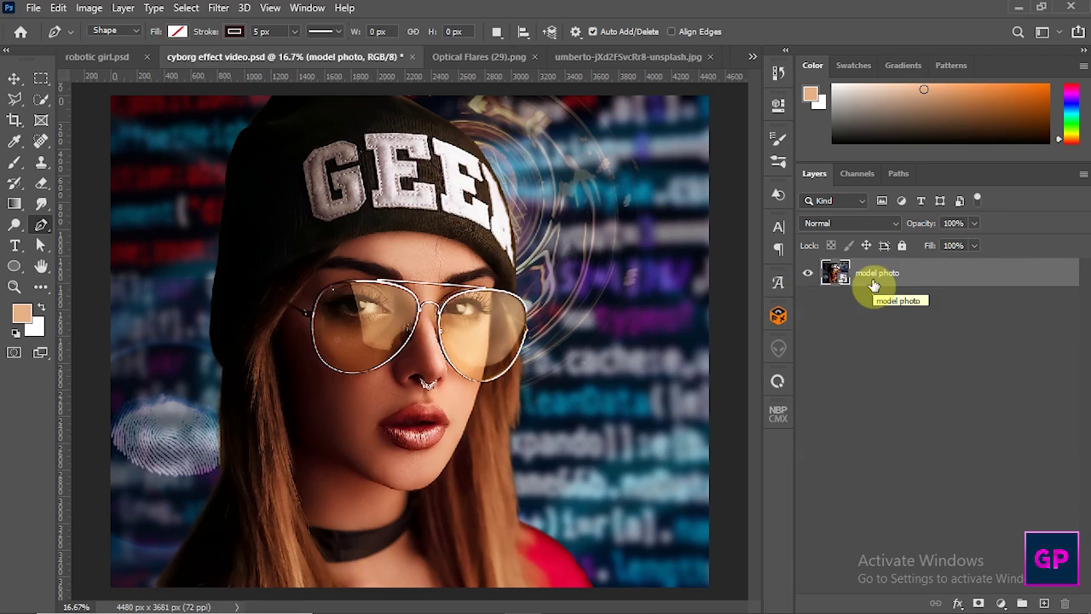
Step: Duplicate the model photo layer and rasterize the copy
key("ctrl+j")
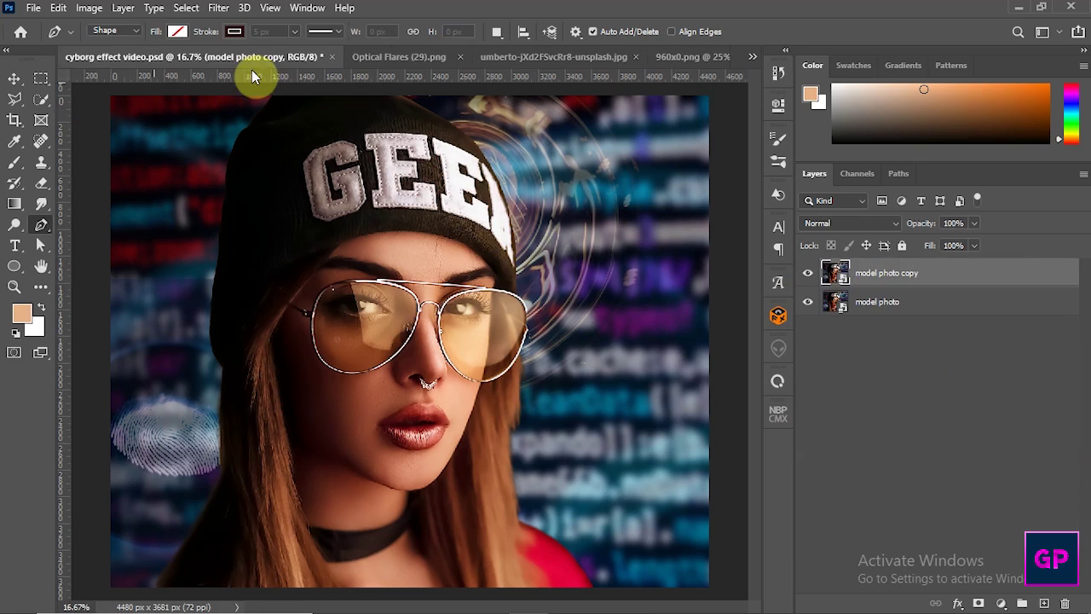
right_click(898, 279)
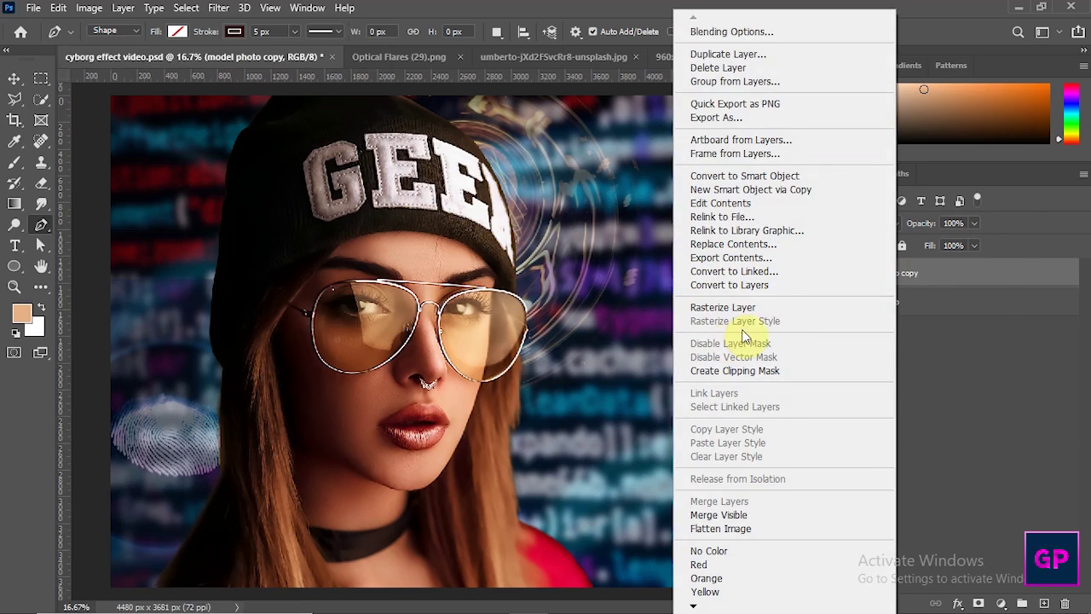
left_click(762, 312)
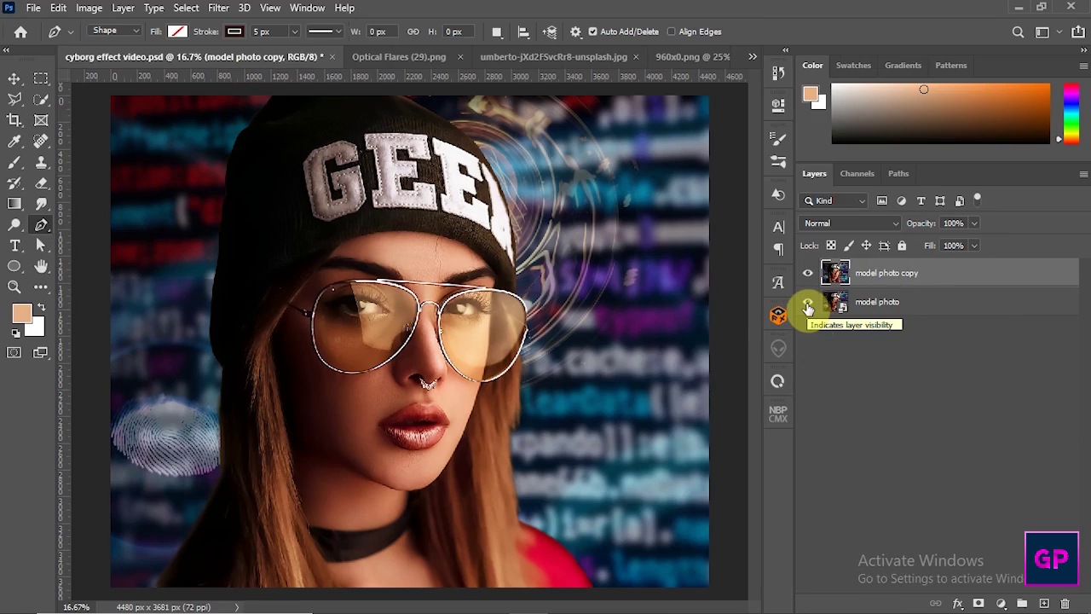
Step: Hide the original model photo layer and make the model photo copy layer active
left_click(808, 307)
left_click(865, 275)
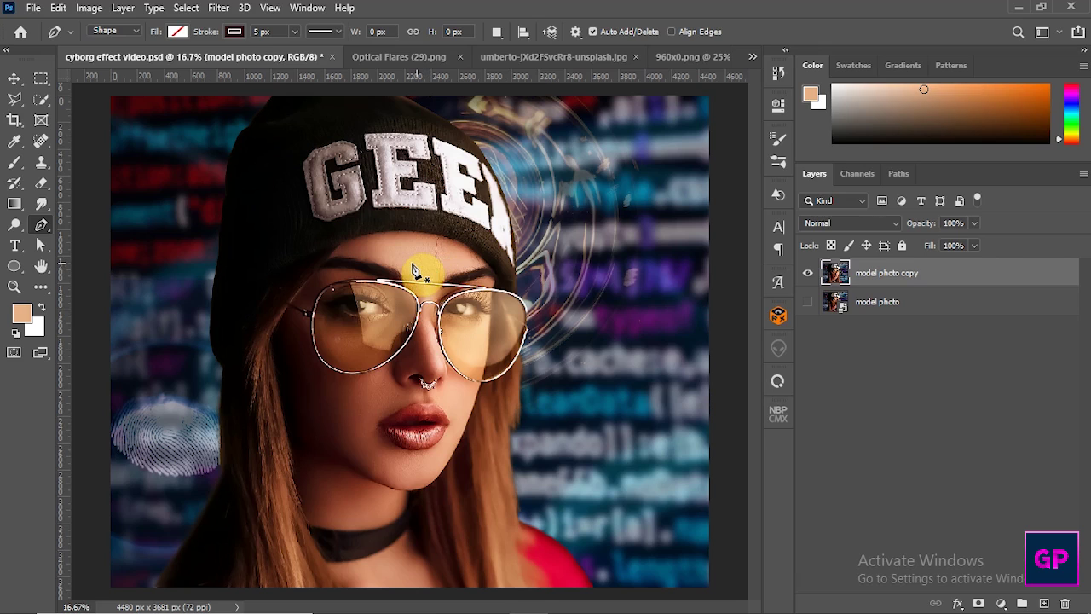
Step: Bring the mechanical disc from 960x0.png onto the model's forehead in the cyborg document and convert its layer to a smart object
scroll(423, 247, "up", 1)
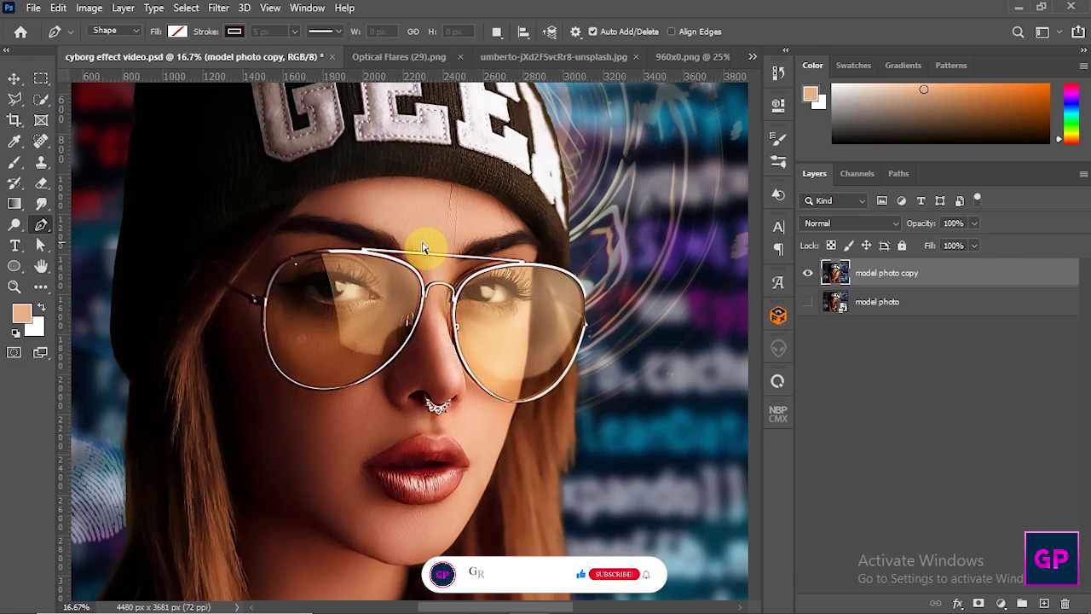
scroll(424, 247, "up", 2)
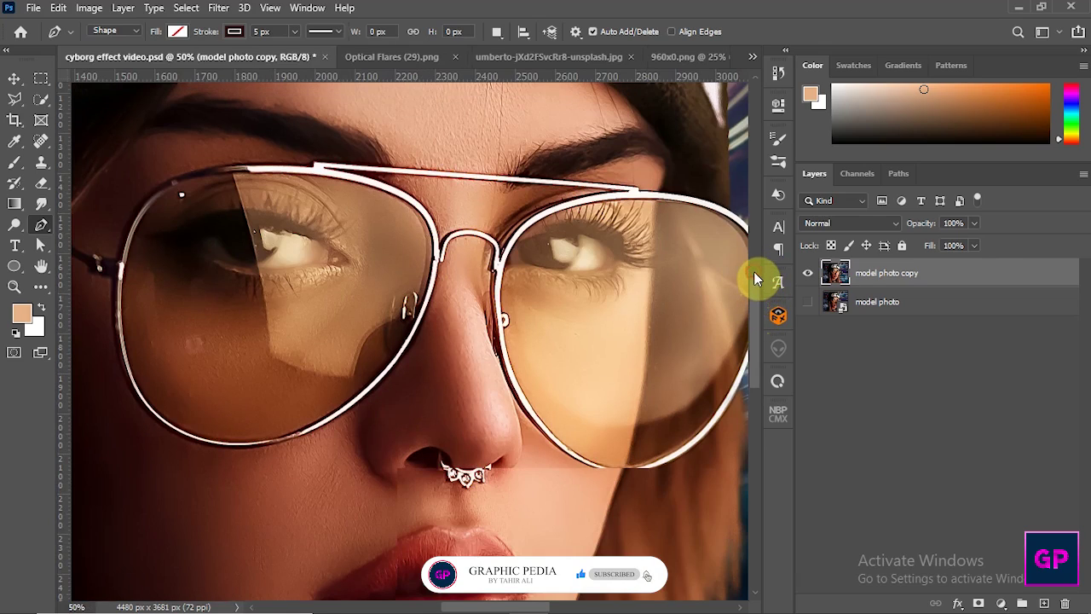
scroll(666, 58, "up", 2)
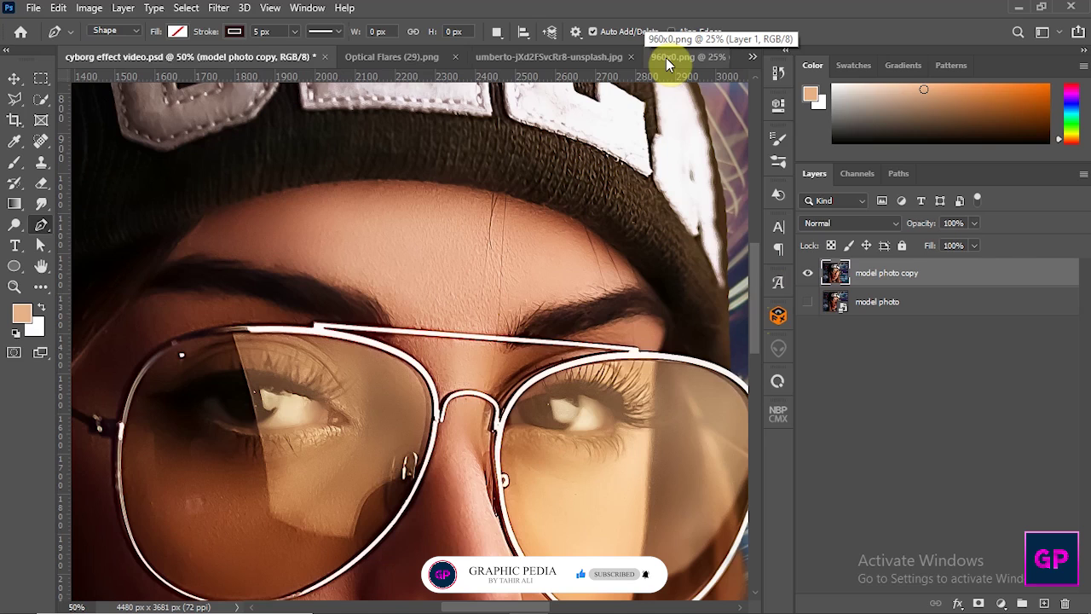
left_click(666, 58)
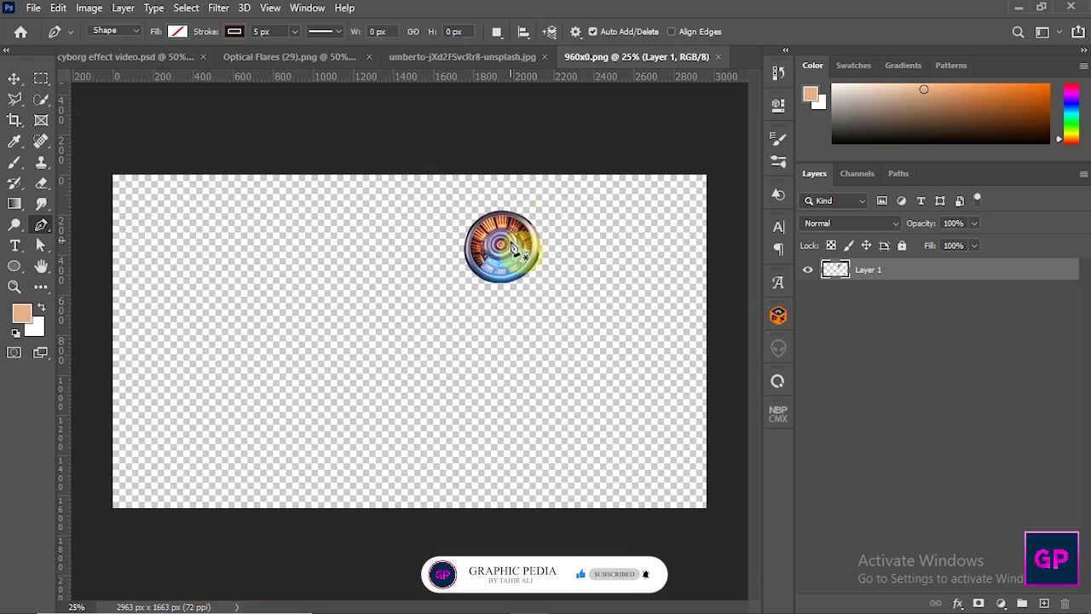
left_click(14, 79)
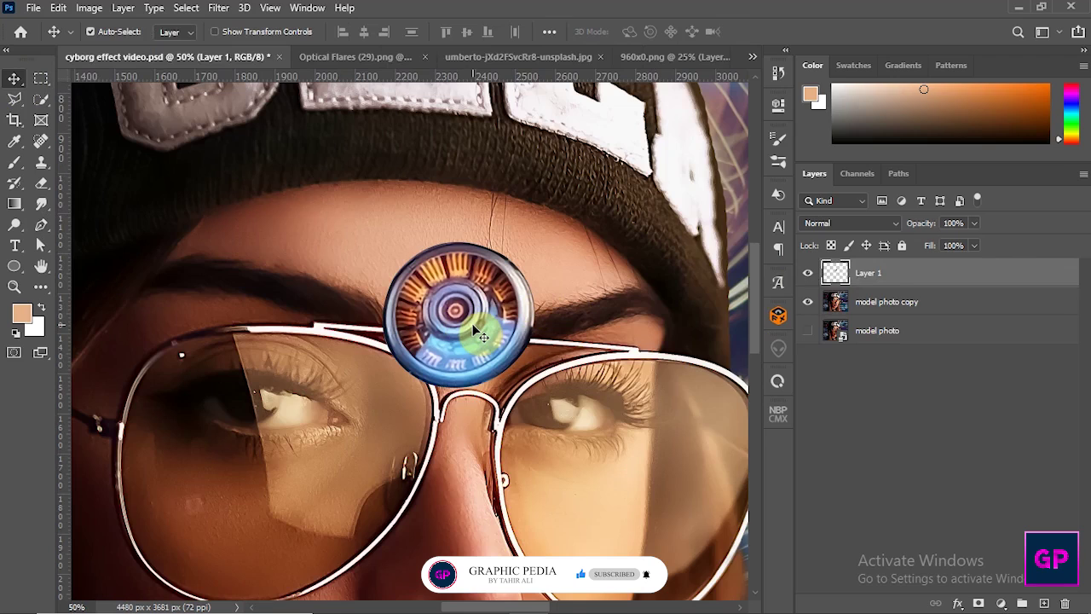
right_click(892, 274)
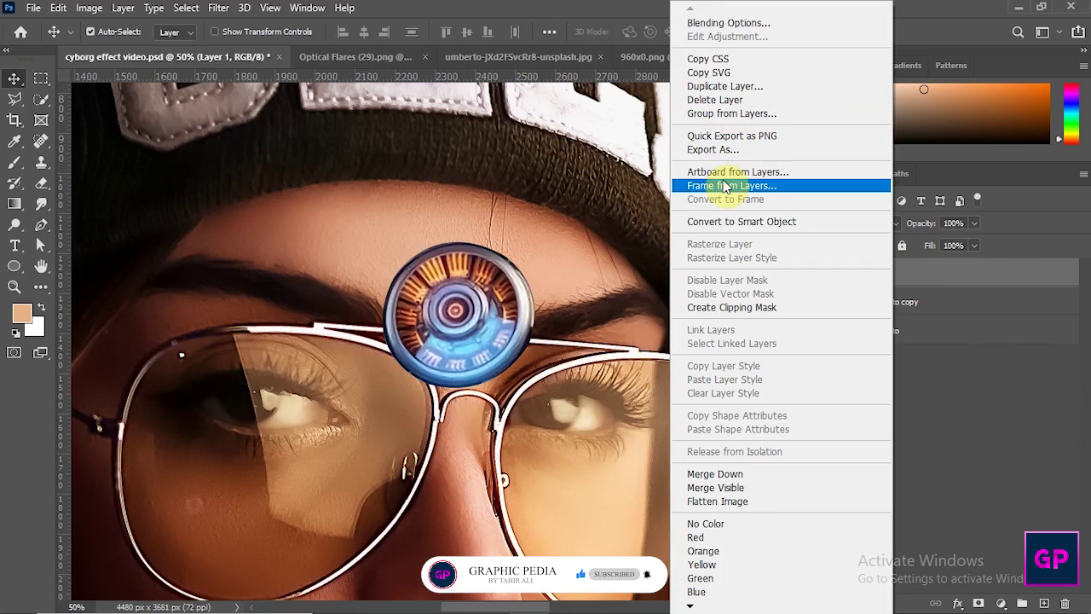
left_click(709, 228)
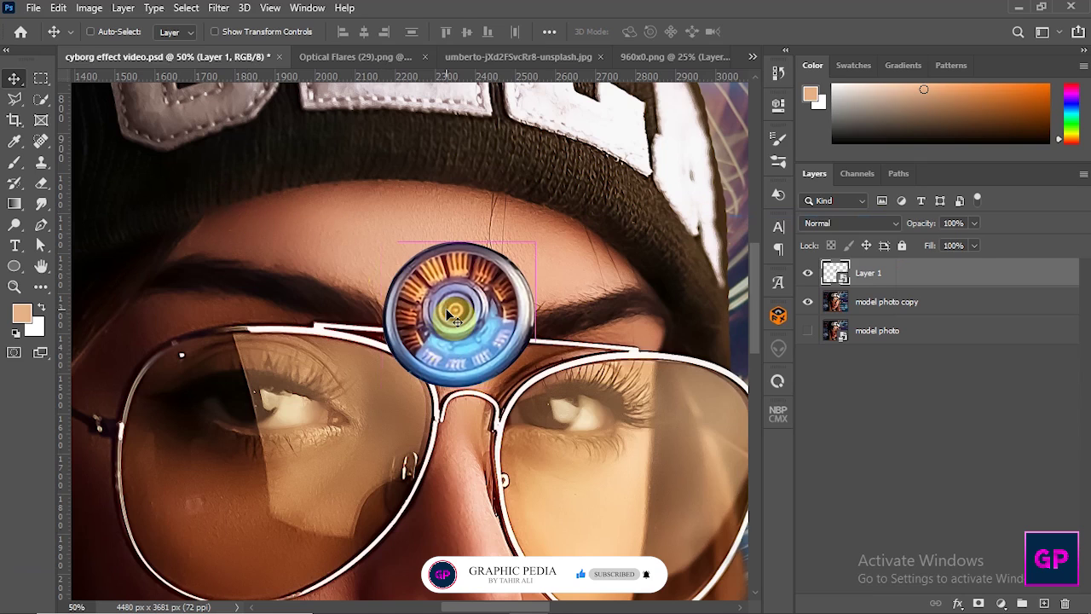
Step: Transform the mechanical disc to a smaller, narrower shape that fits the forehead between the hat and the eyebrows
key("ctrl+t")
left_click_drag(533, 244, 478, 275)
left_click_drag(436, 350, 462, 276)
right_click(473, 260)
left_click(510, 360)
left_click_drag(507, 213, 501, 256)
left_click_drag(412, 262, 478, 276)
left_click(765, 31)
Step: Refine the forehead disc's scale to about 46.7% wide by 56.6% high and nudge it into place
key("ctrl+t")
left_click_drag(505, 214, 492, 224)
left_click_drag(464, 258, 467, 256)
left_click(766, 33)
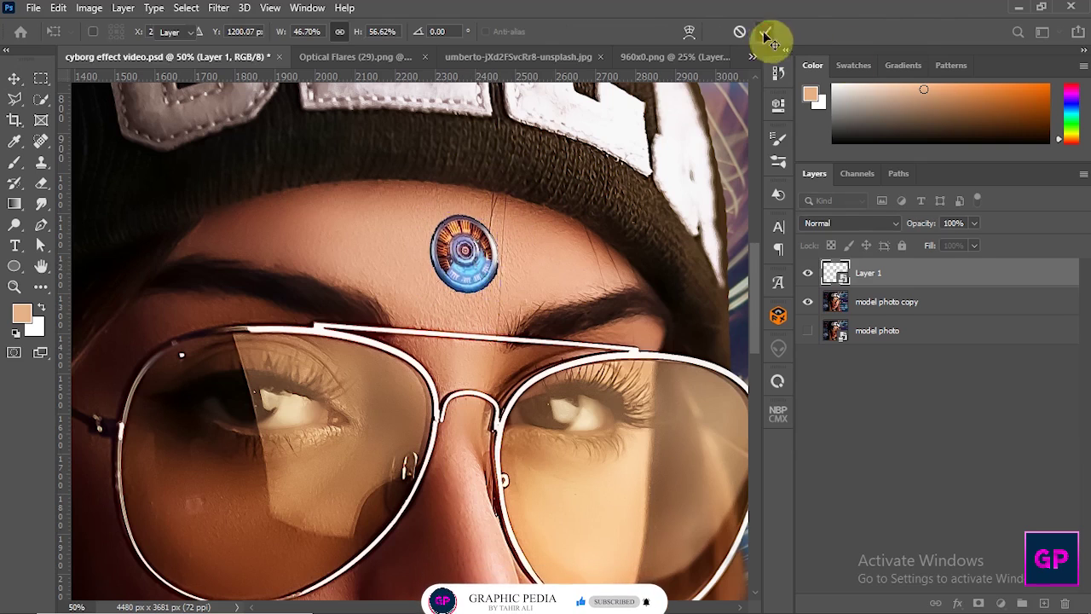
Step: Fill the disc's outline with black on a new layer and place that layer beneath the disc layer
left_click(840, 287)
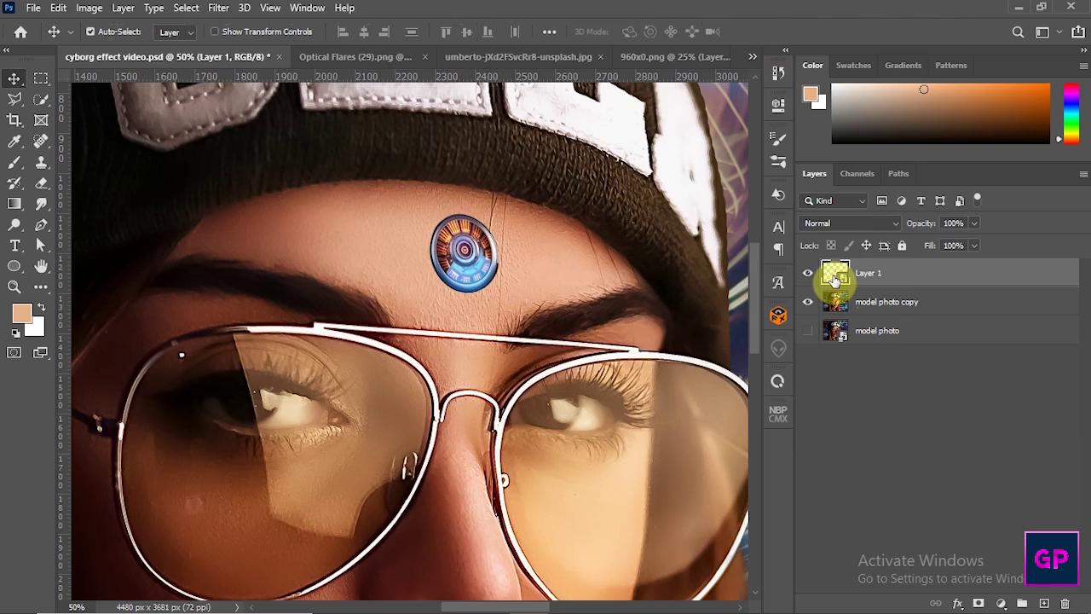
left_click(836, 274, "ctrl")
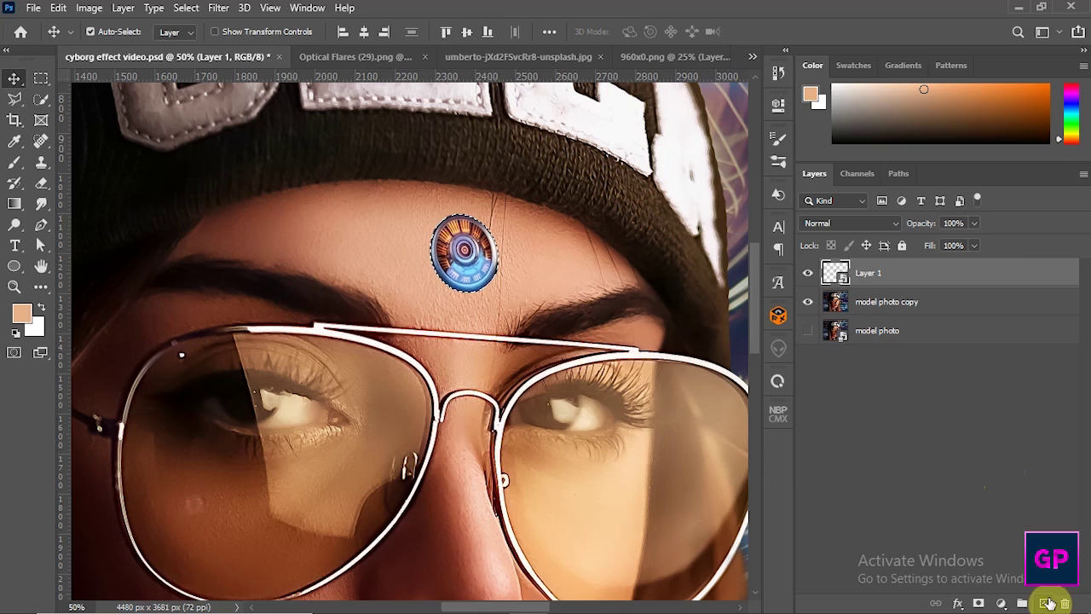
left_click(1045, 604)
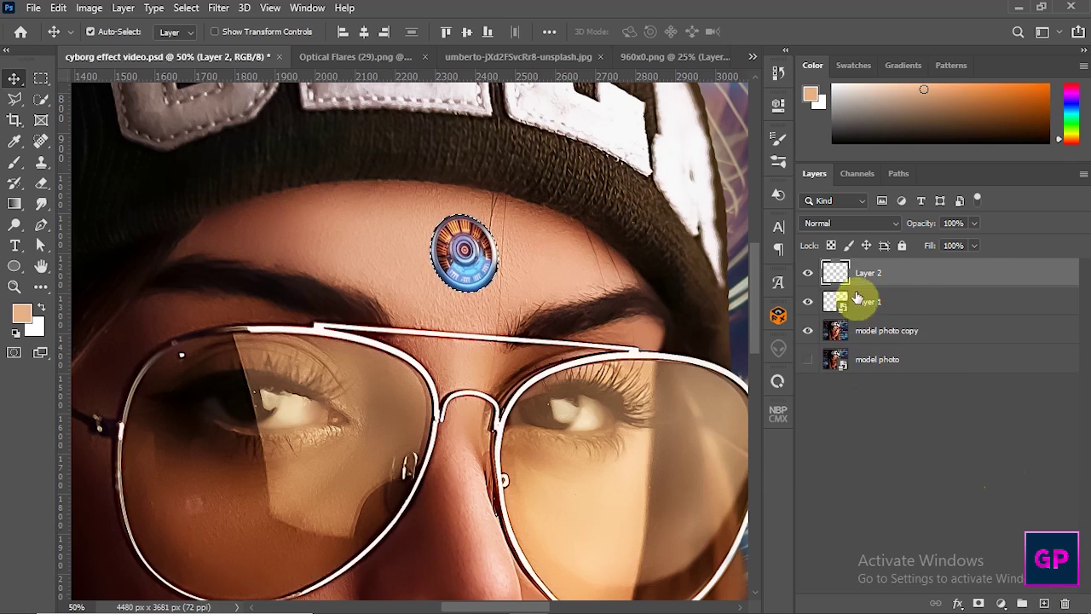
key("d")
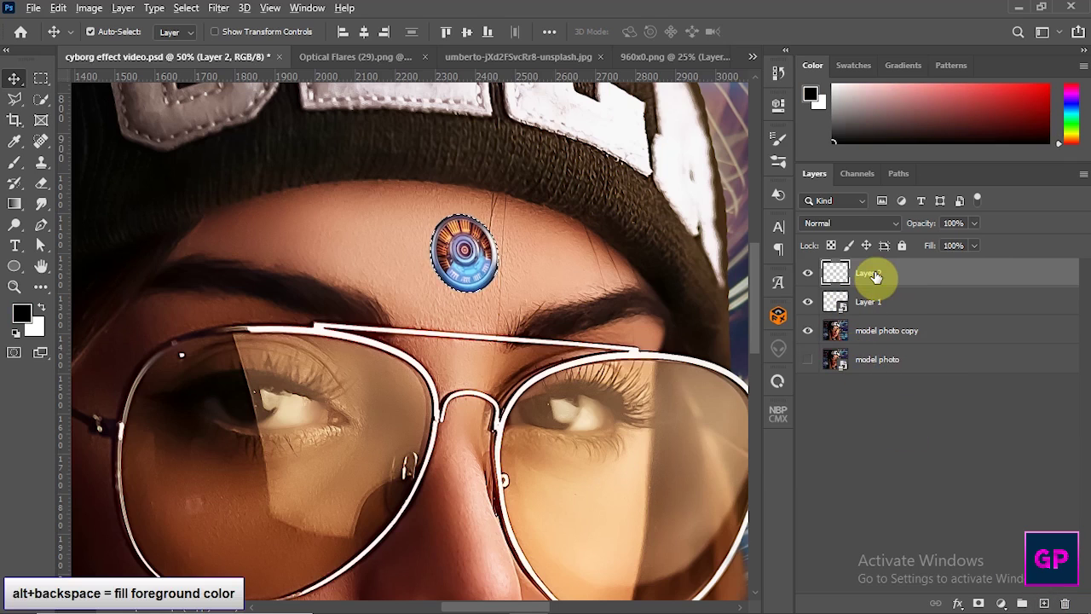
left_click_drag(867, 275, 895, 321)
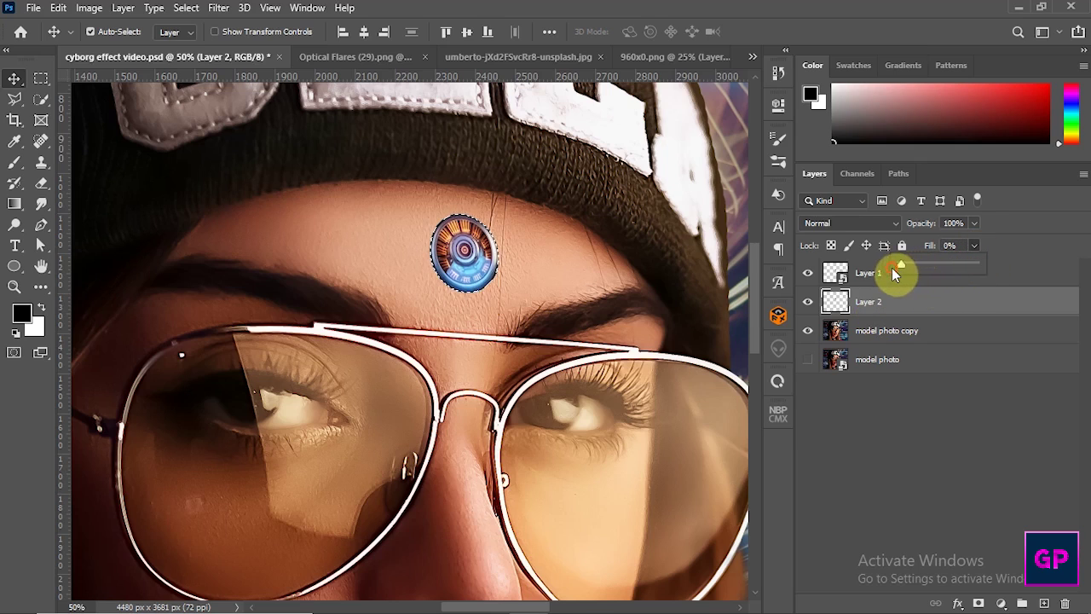
Step: Set Layer 2's fill to 0% and give it a reddish-brown inner shadow in Normal blend mode
double_click(925, 305)
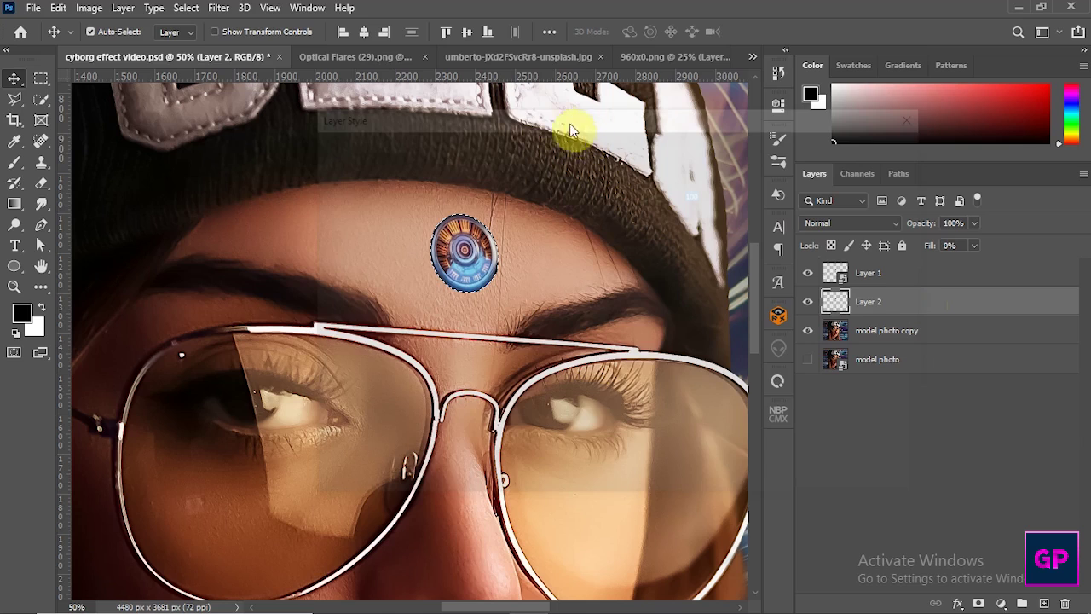
left_click_drag(553, 114, 869, 81)
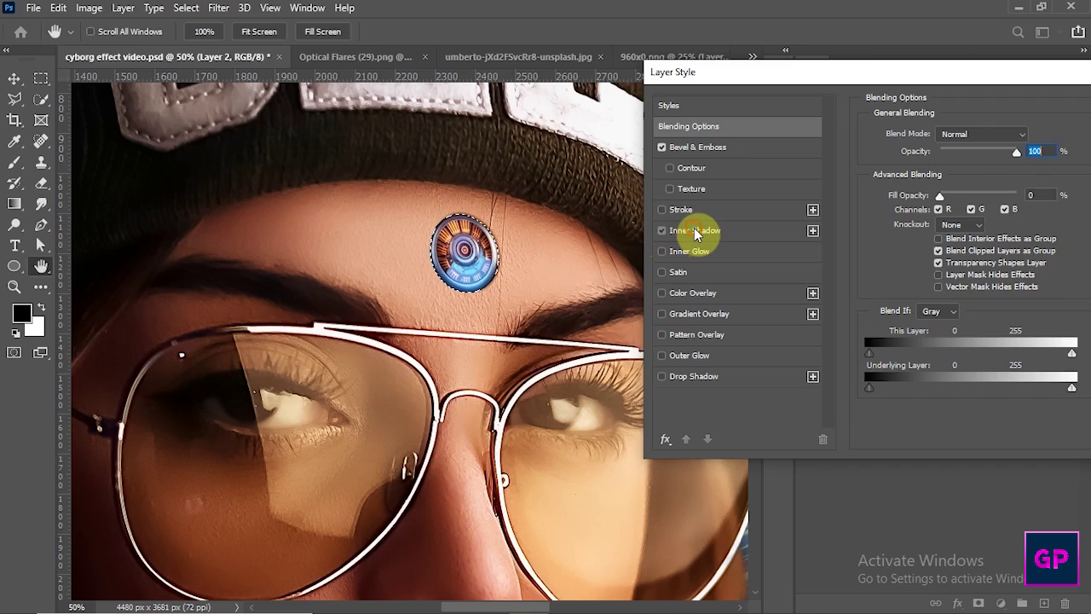
left_click(696, 232)
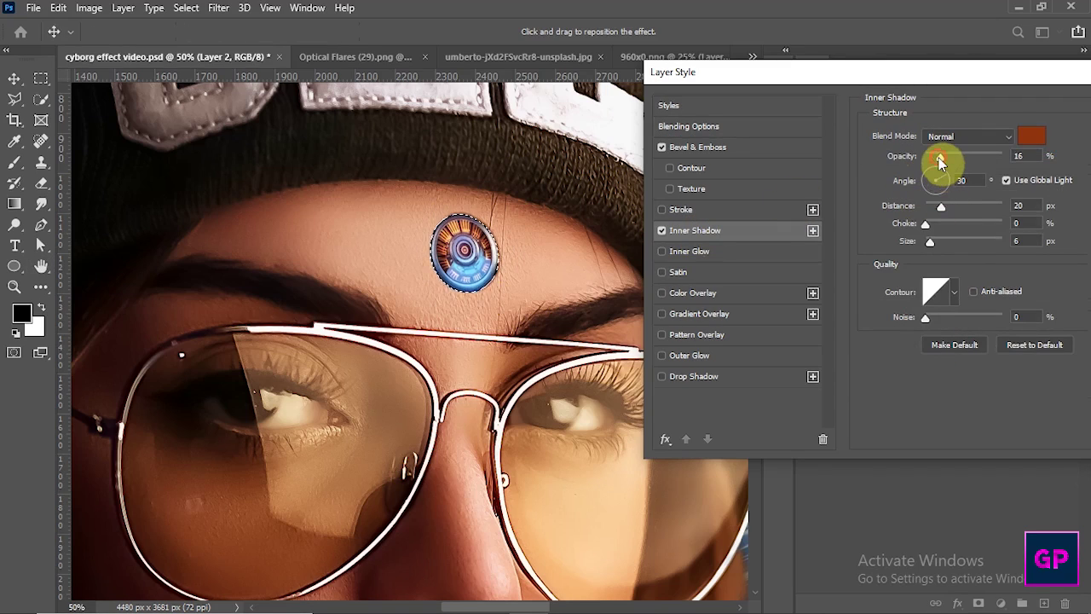
left_click_drag(943, 206, 974, 171)
Step: Apply an Outer Bevel to Layer 2 with direction Down and size 6 px, and clear the selection
left_click(720, 148)
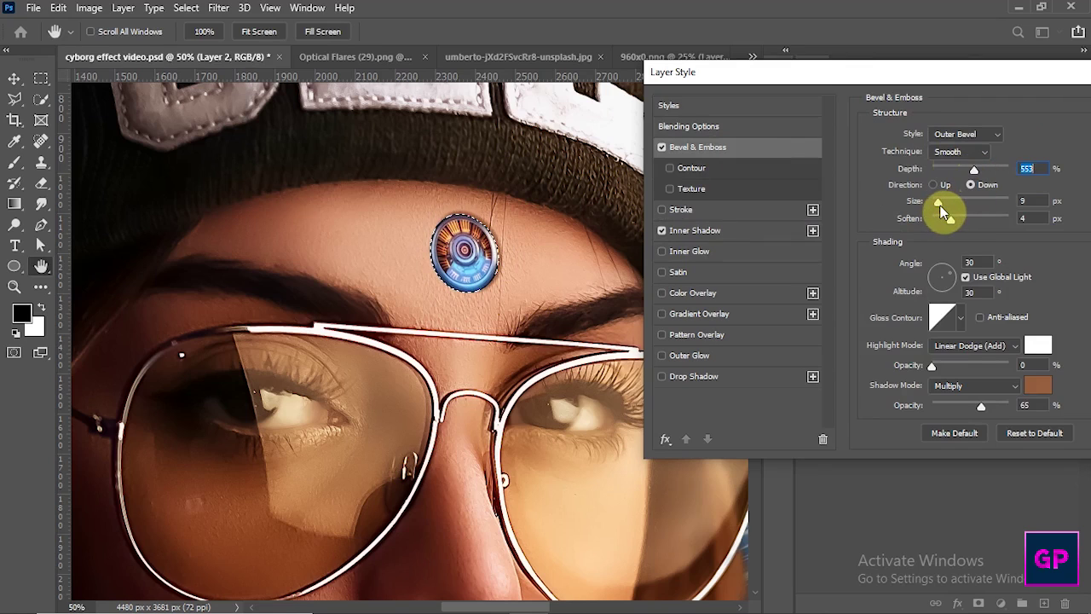
left_click(934, 184)
left_click(979, 185)
left_click_drag(936, 72, 730, 87)
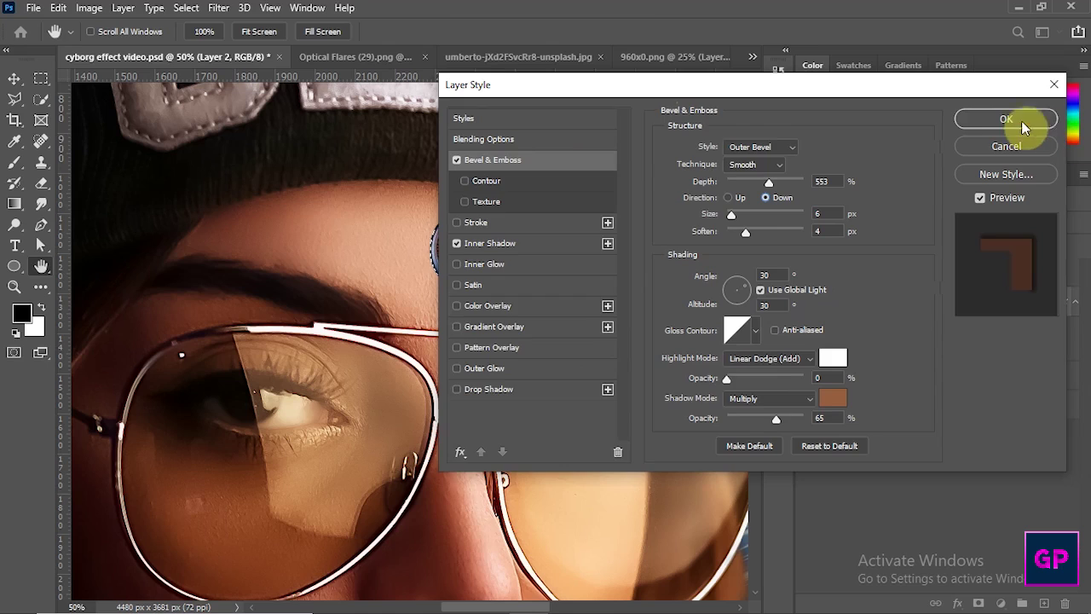
left_click(1004, 120)
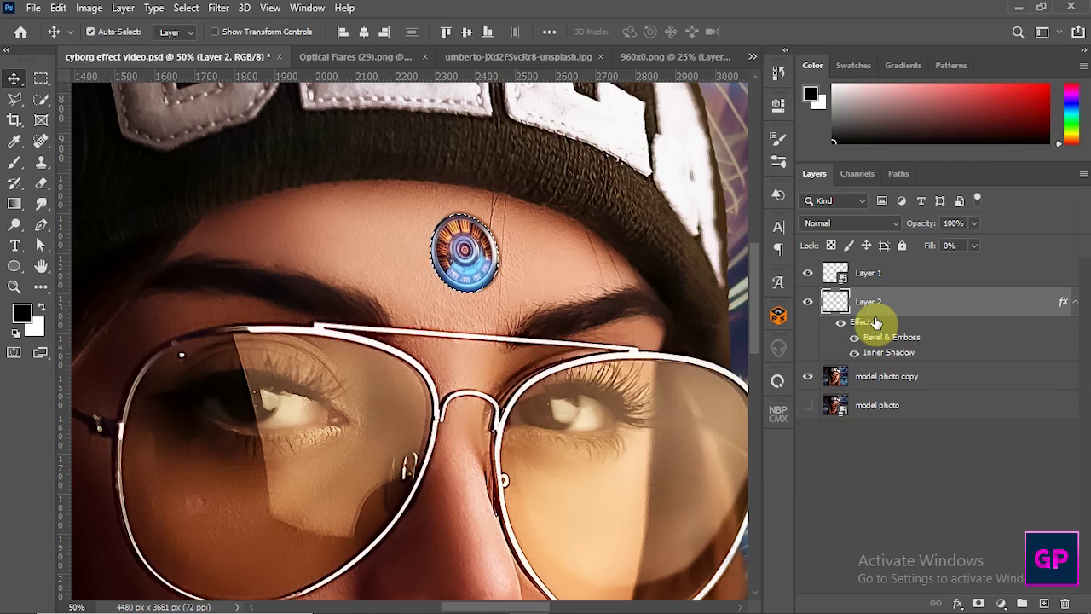
key("ctrl+d")
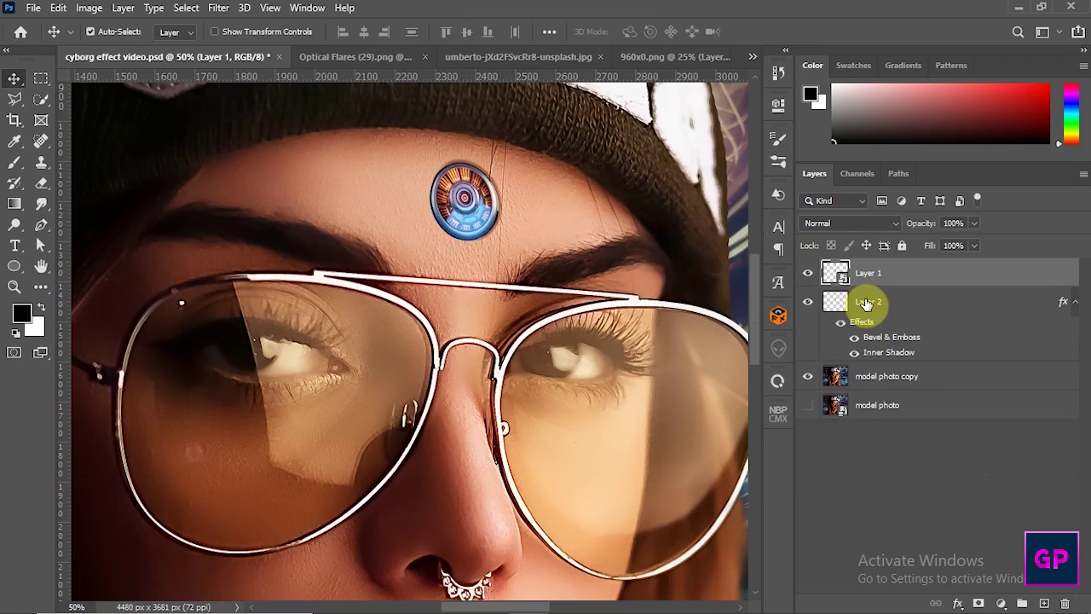
Step: Rename Layer 2 as "bevel embose" and the disc layer as "forehead element"
double_click(869, 300)
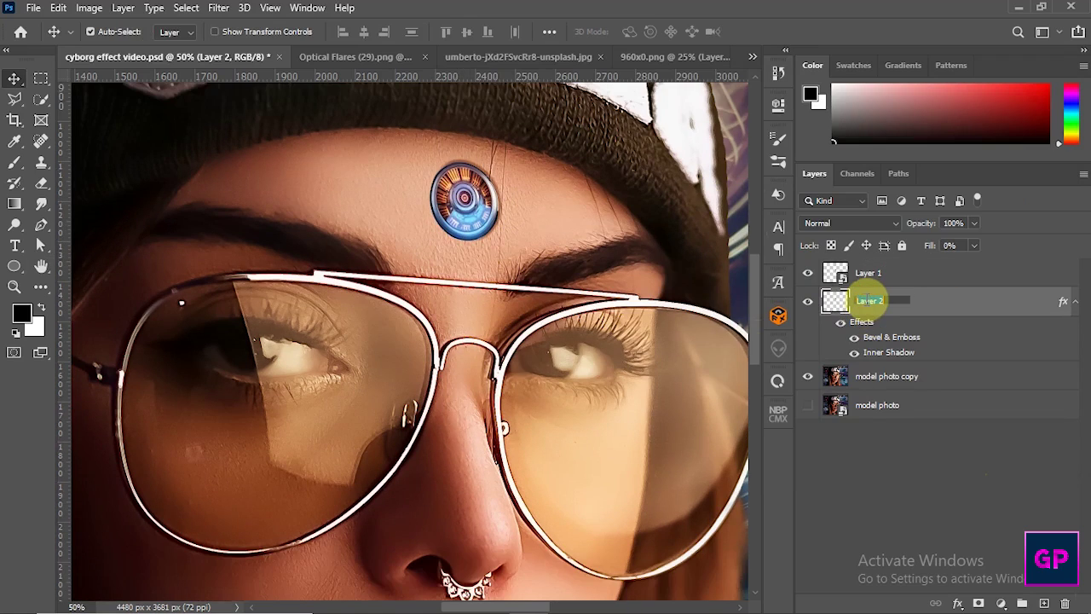
type("bevel emboss")
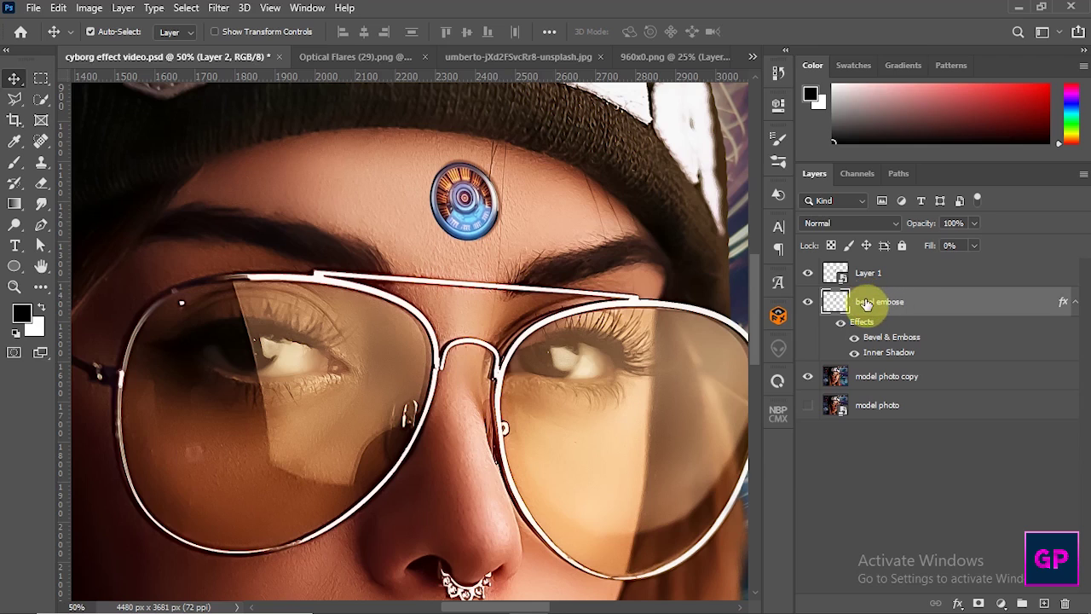
key("Return")
double_click(869, 275)
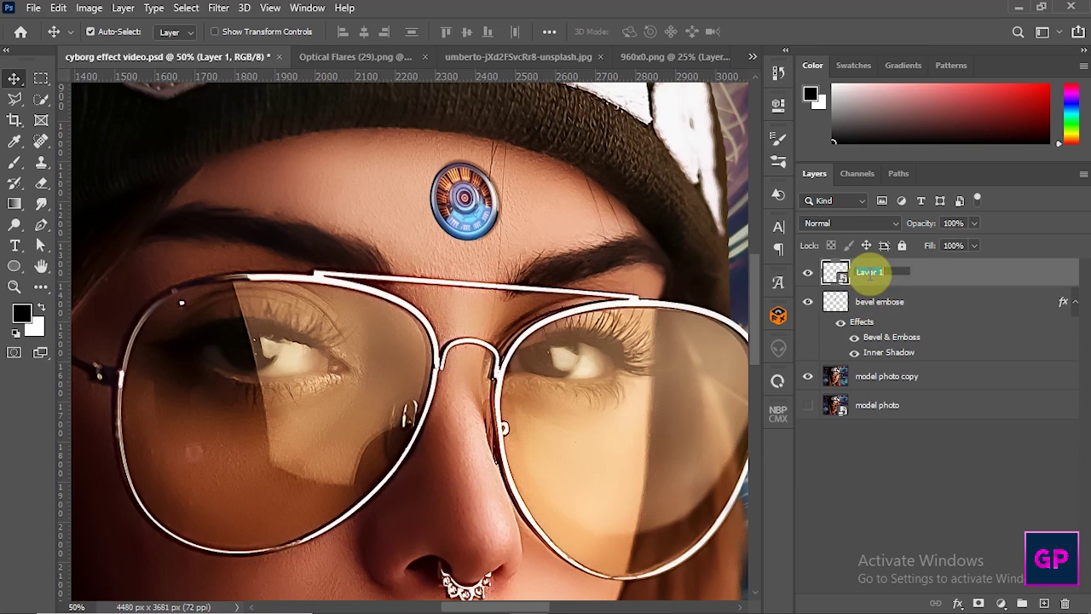
type("forehead element")
key("Return")
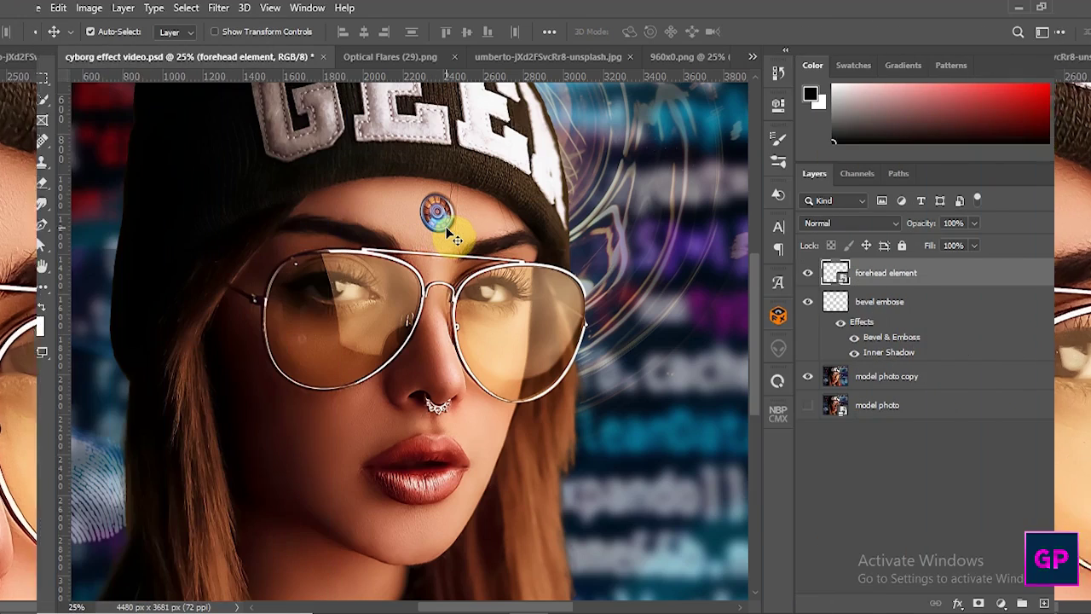
Step: Create a new layer above the forehead element and name it "foreheaad path"
left_click(1042, 603)
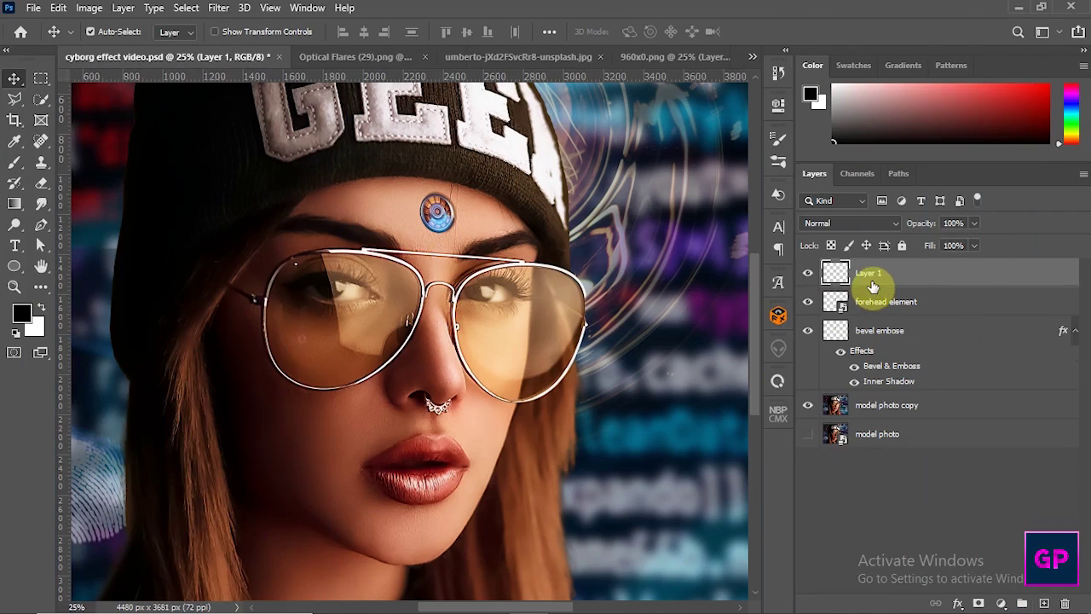
type("forehead path")
key("Return")
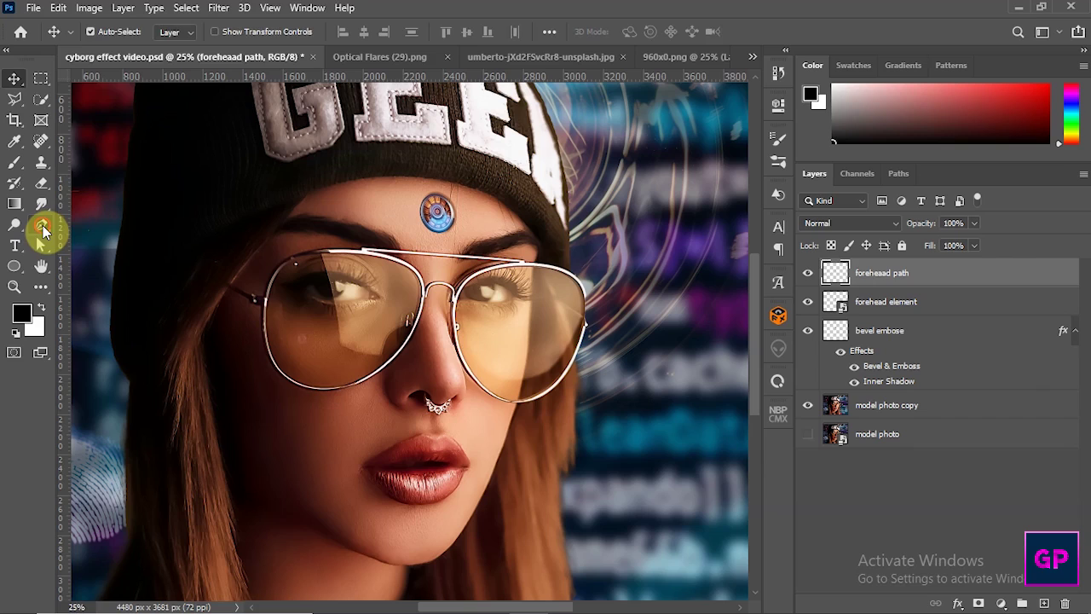
Step: Draw Pen tool paths in Path mode across the forehead, linking the disc to the hat brim on both sides
left_click(40, 226)
left_click(115, 31)
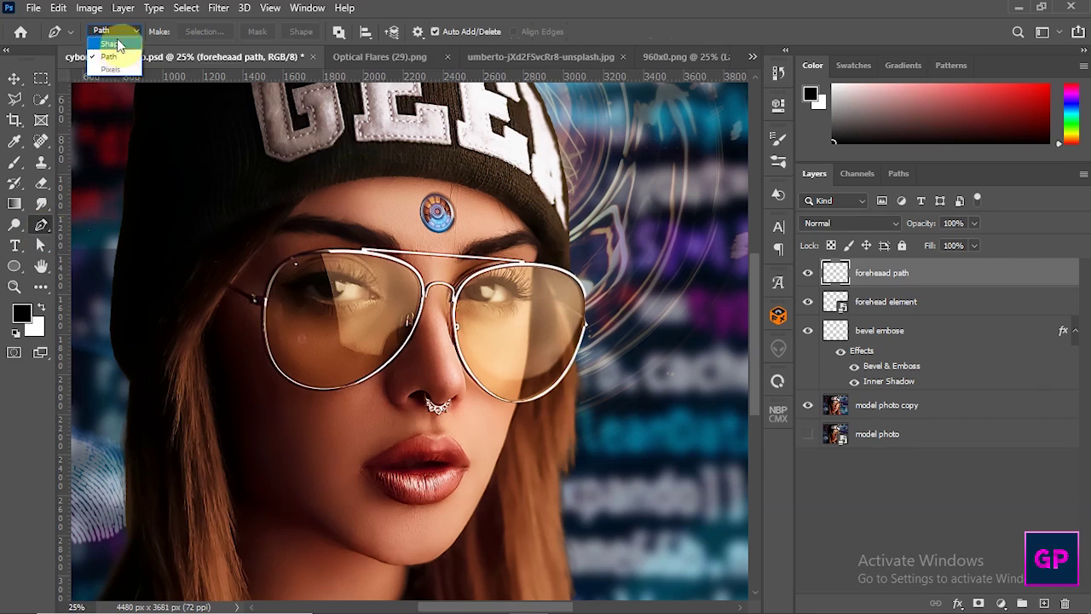
left_click(116, 56)
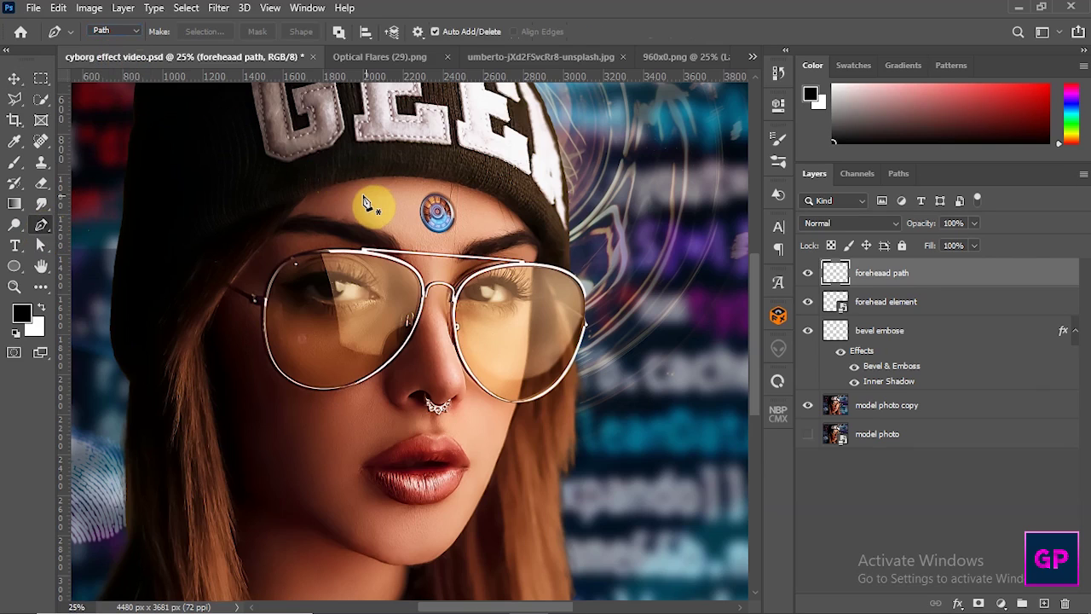
left_click(347, 182)
left_click(426, 220)
left_click_drag(500, 202, 505, 224)
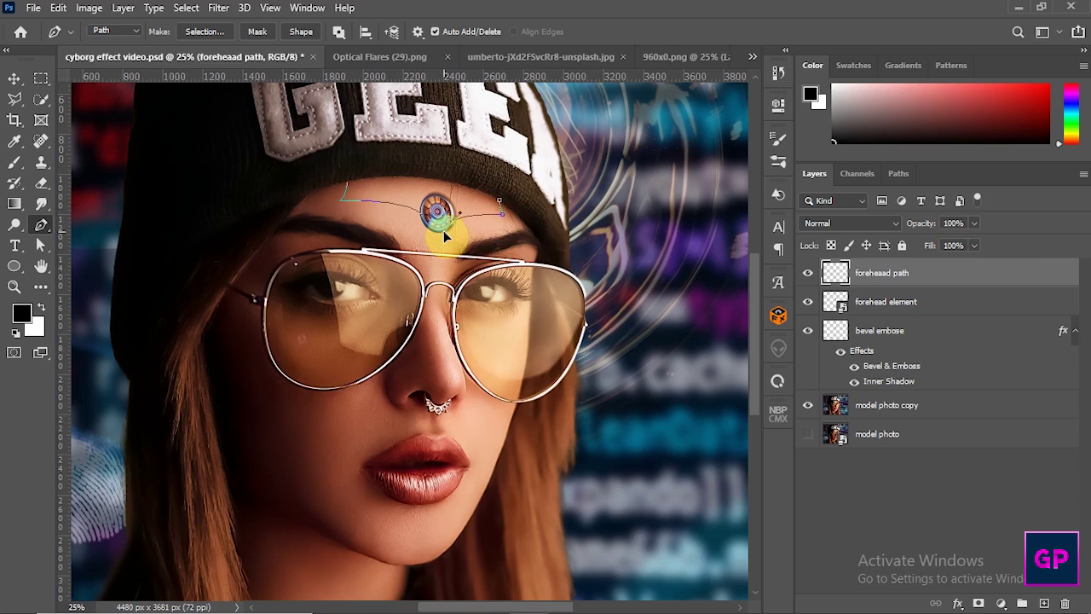
key("Escape")
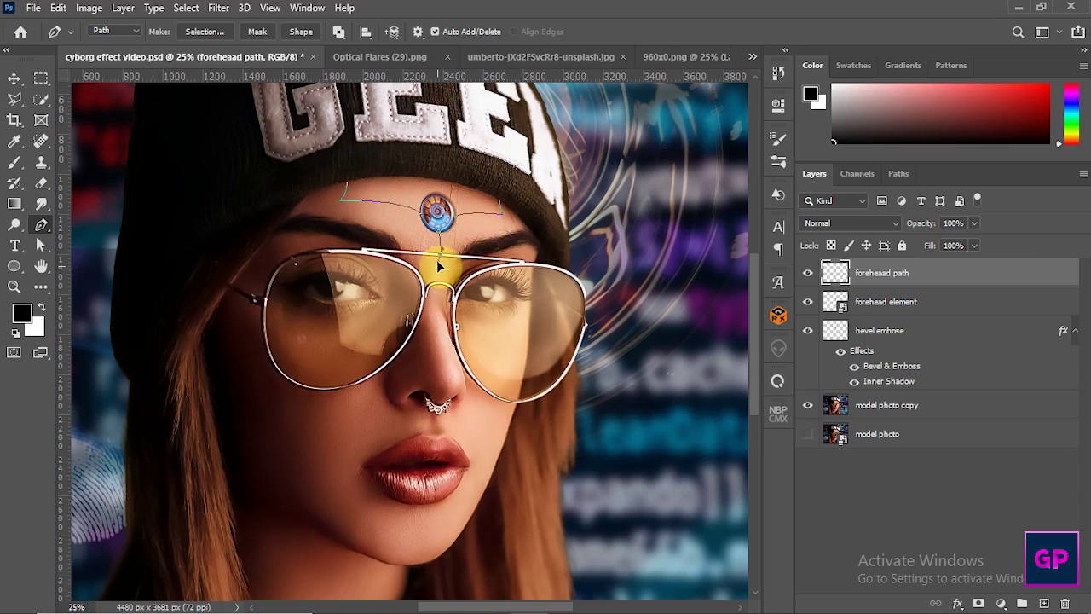
Step: Stroke the forehead paths on the foreheaad path layer with a black 20 px Brush, Simulate Pressure off, and dismiss the path
left_click(12, 165)
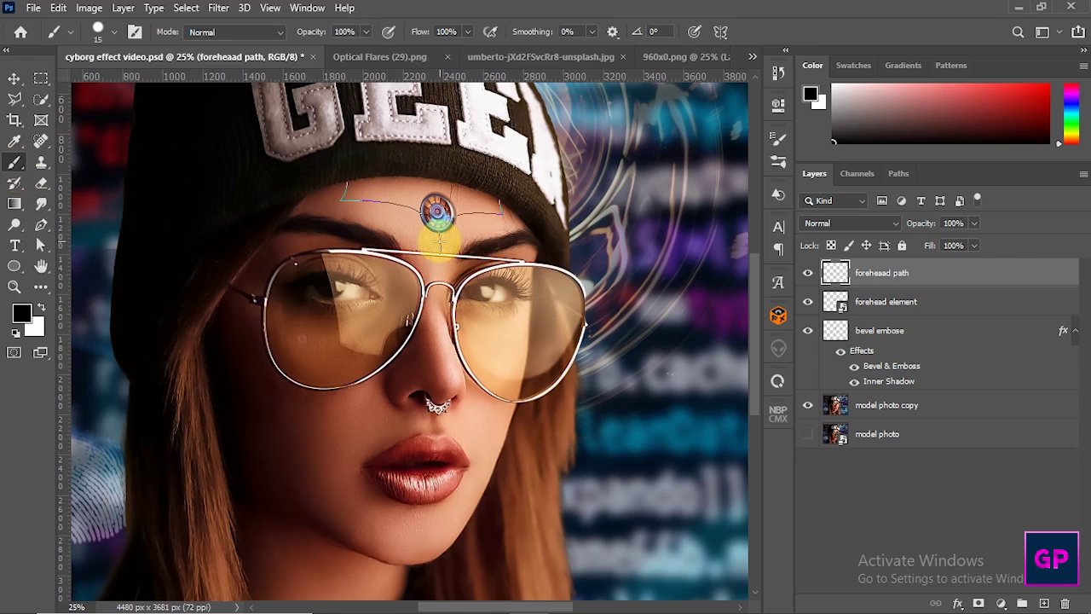
key("bracketright")
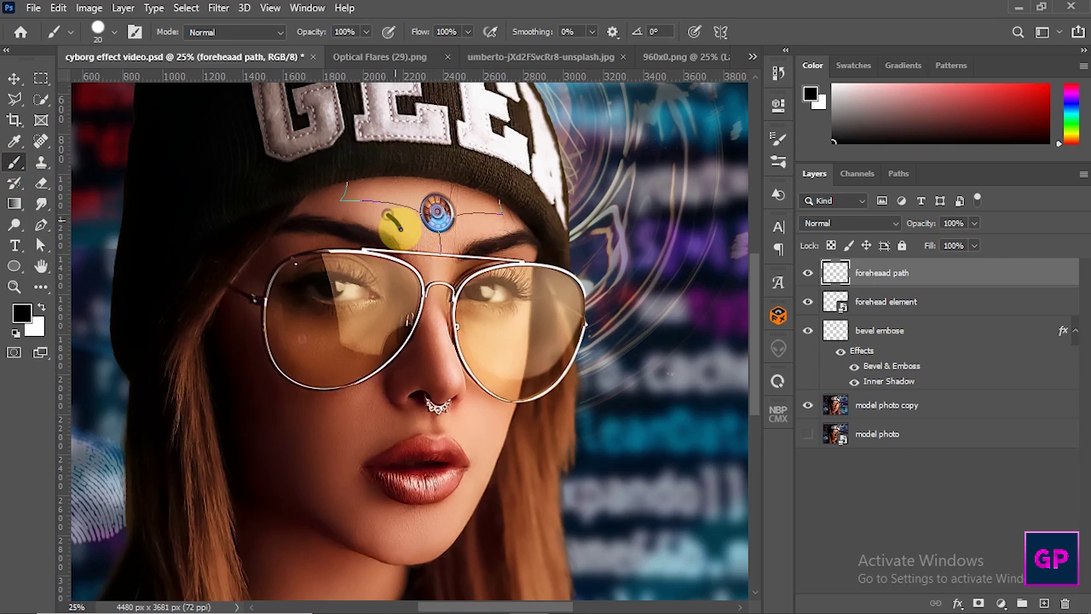
key("ctrl+z")
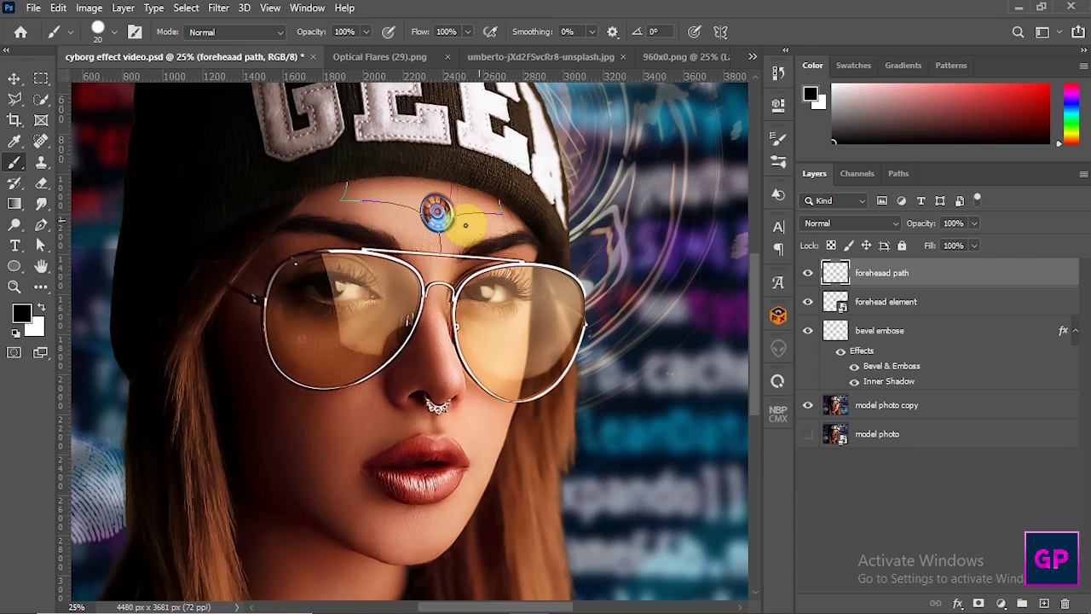
left_click(42, 227)
right_click(388, 214)
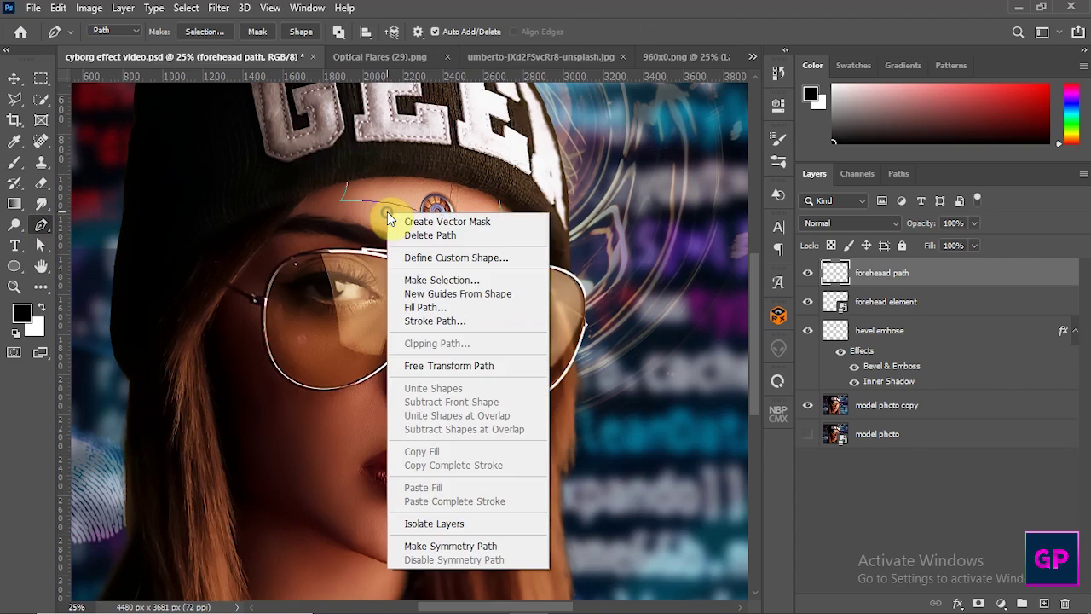
left_click(435, 320)
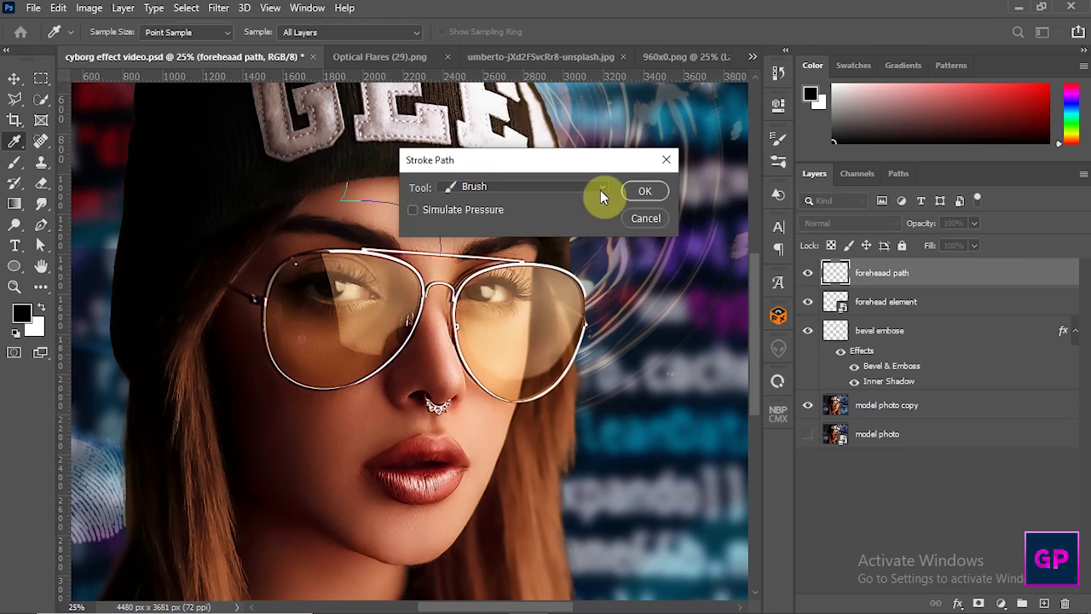
left_click(601, 187)
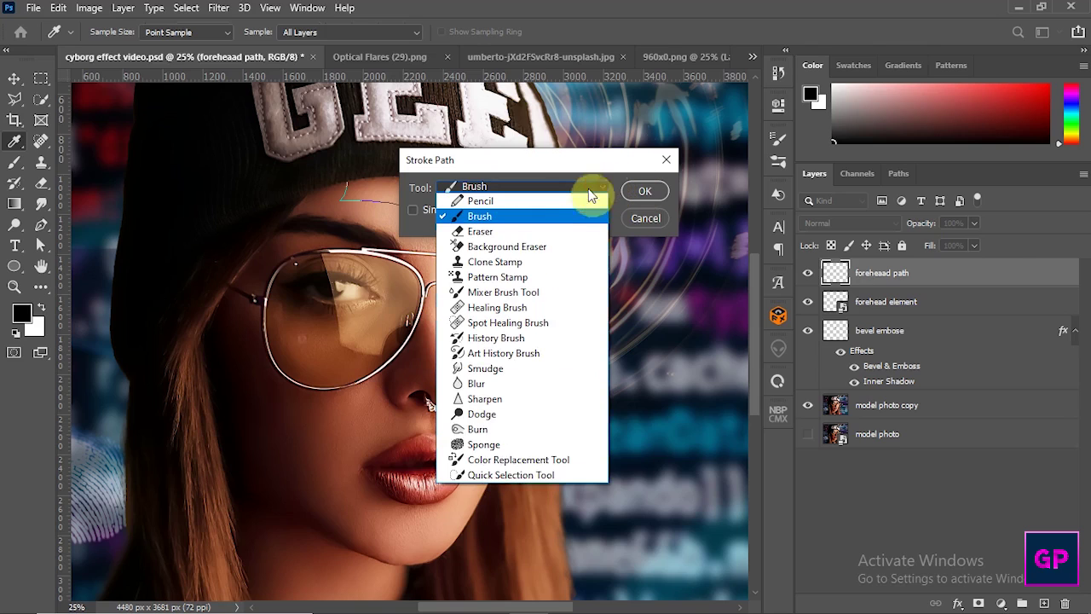
left_click(543, 218)
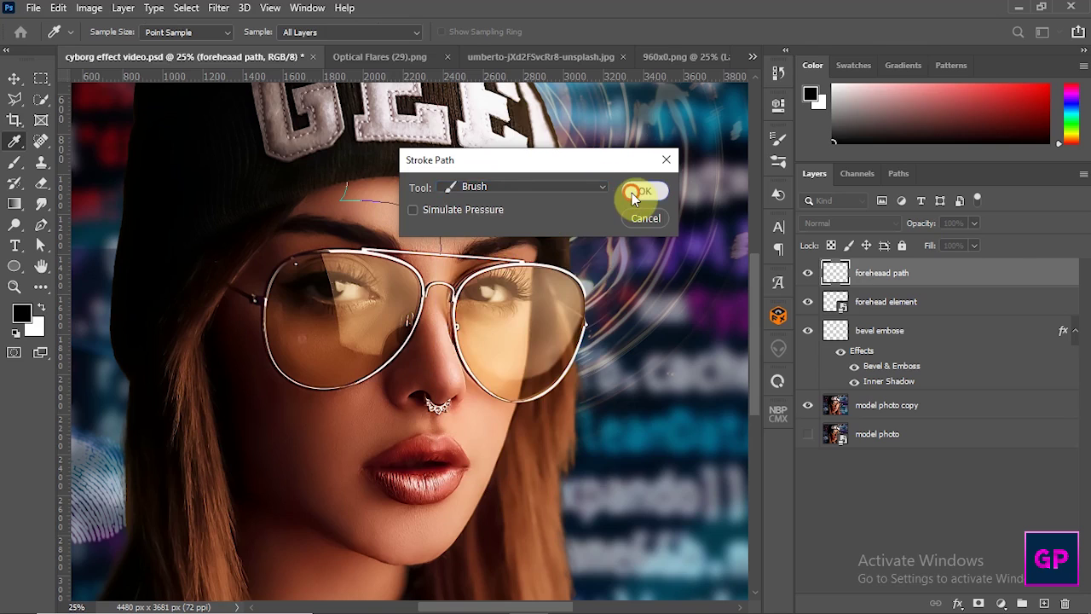
left_click(638, 193)
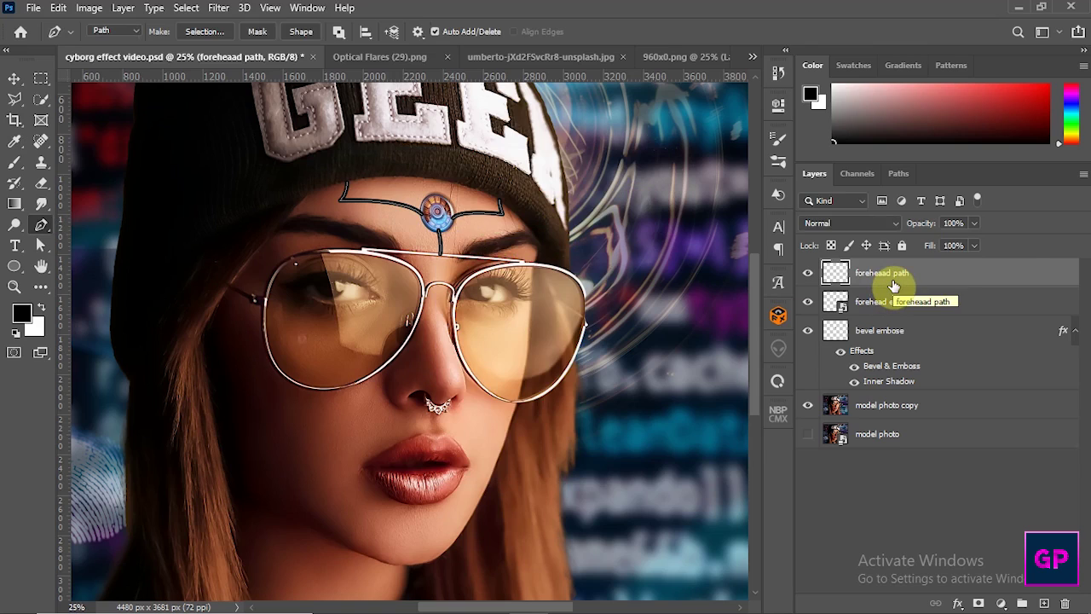
key("Escape")
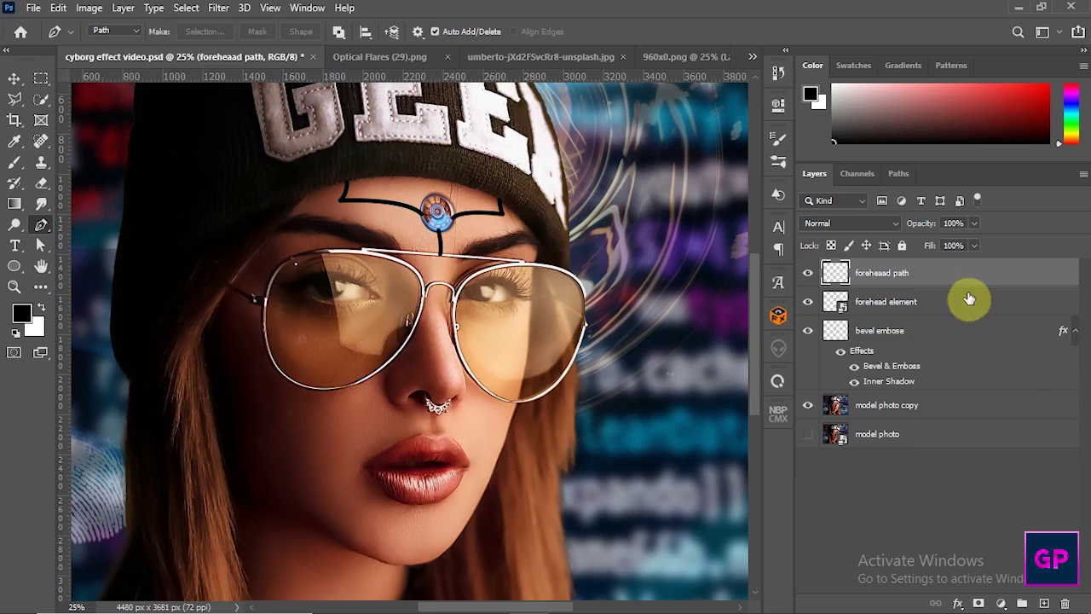
Step: Move the foreheaad path layer below the bevel embose layer and set its fill to 0%
left_click_drag(908, 283, 908, 399)
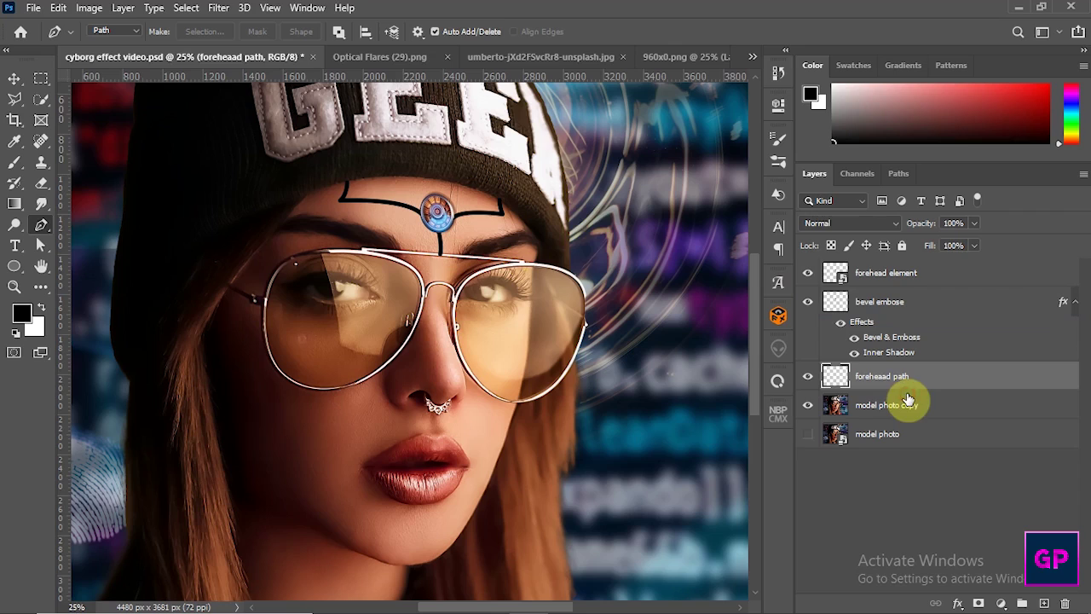
left_click(974, 248)
left_click_drag(974, 267, 886, 271)
left_click(994, 374)
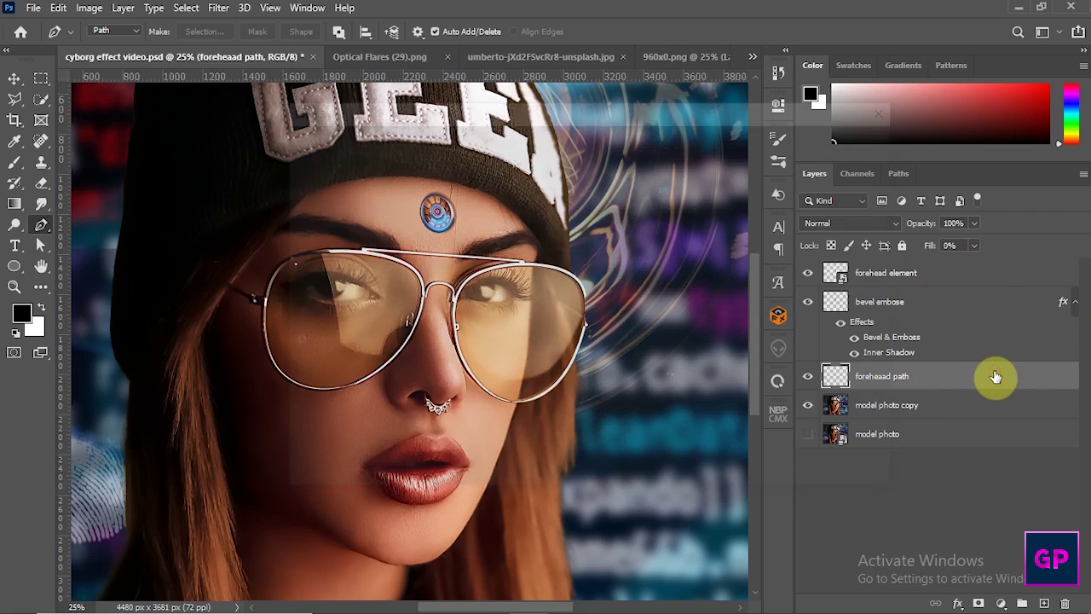
Step: Enable Bevel & Emboss on the foreheaad path layer and add an Inner Shadow at 15% opacity
double_click(996, 376)
left_click(295, 184)
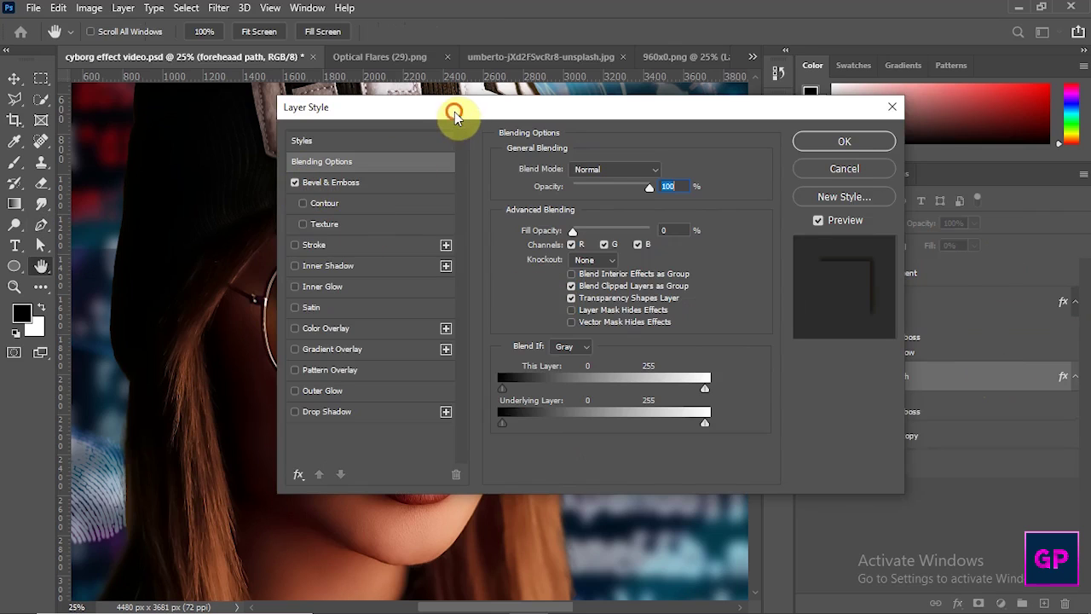
left_click_drag(451, 112, 662, 81)
left_click(518, 237)
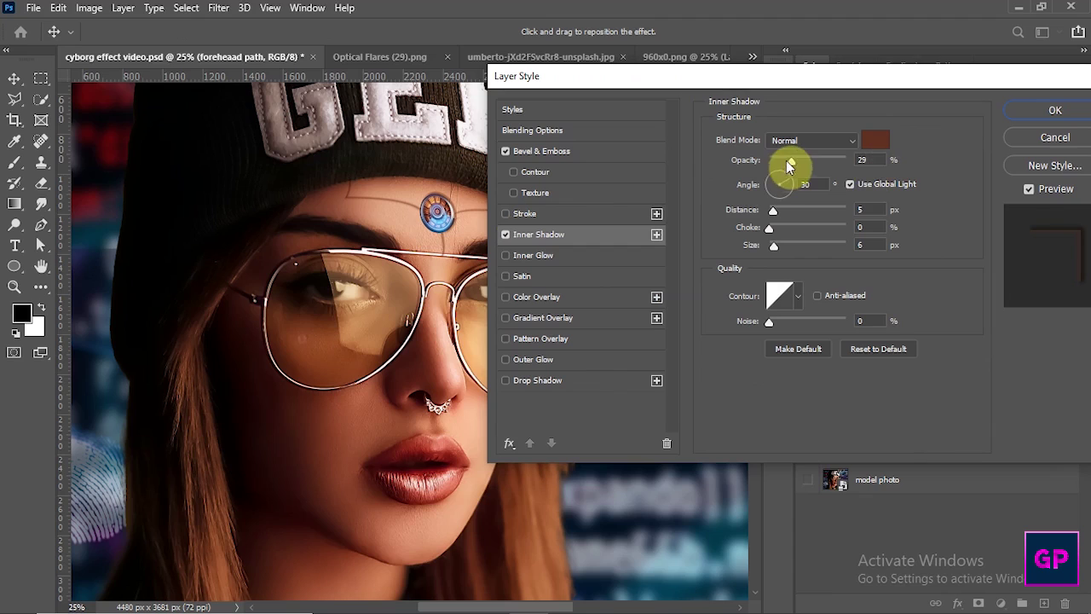
left_click_drag(815, 161, 778, 162)
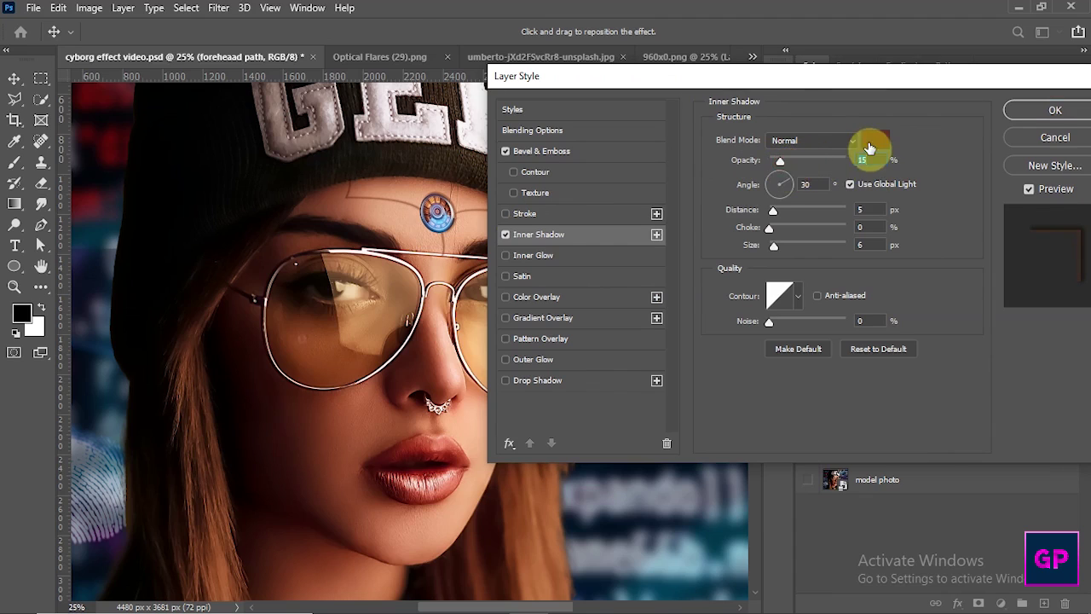
left_click(875, 140)
left_click(1034, 210)
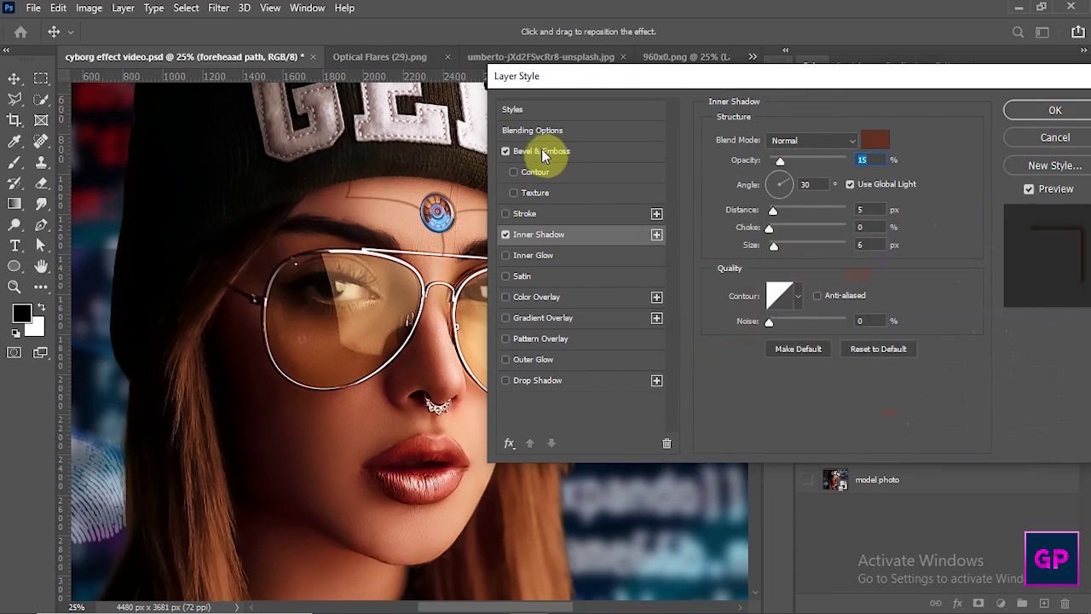
Step: Set the foreheaad path layer's Bevel & Emboss depth to 324% and apply the layer style
left_click(546, 151)
mouse_move(802, 174)
left_mouse_down()
mouse_move(835, 175)
mouse_move(806, 179)
left_mouse_up()
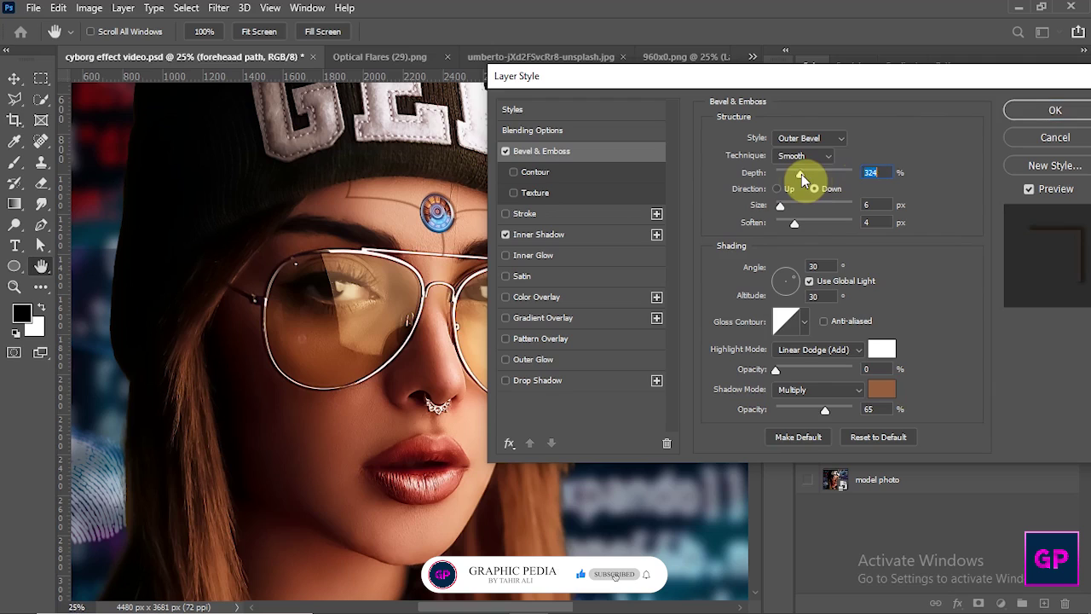
left_click(1054, 113)
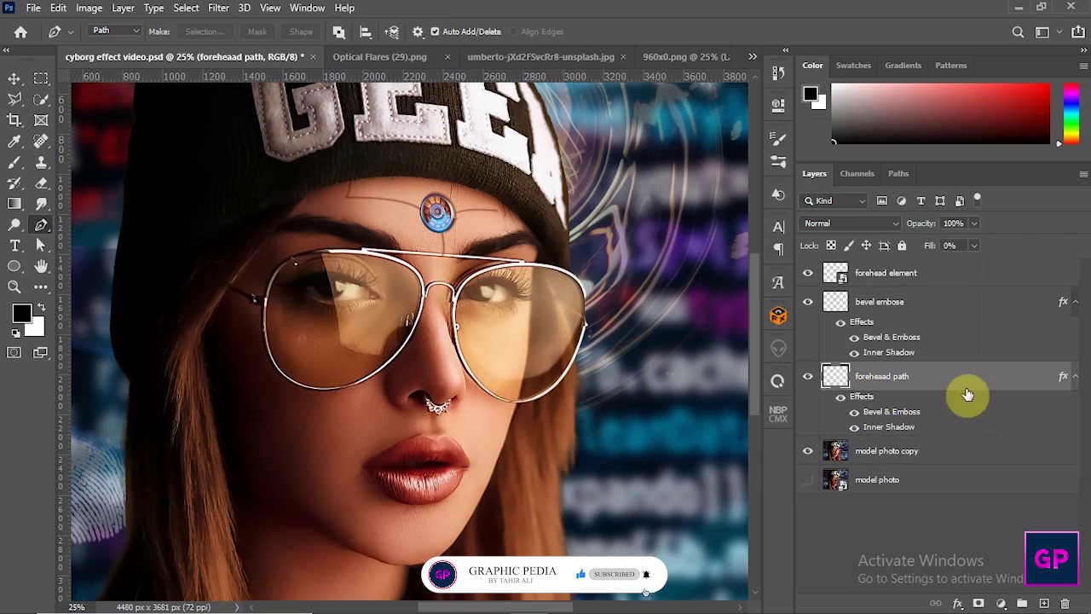
Step: Load the foreheaad path outline as a selection, fill it with black on a new layer above, and deselect
left_click(836, 384, "ctrl")
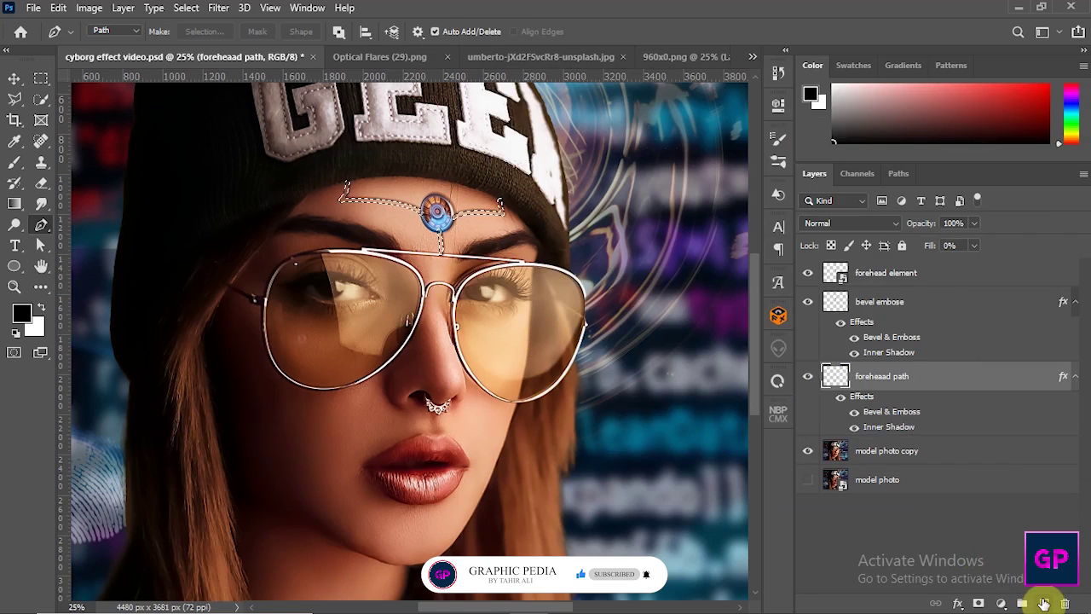
left_click(1043, 603)
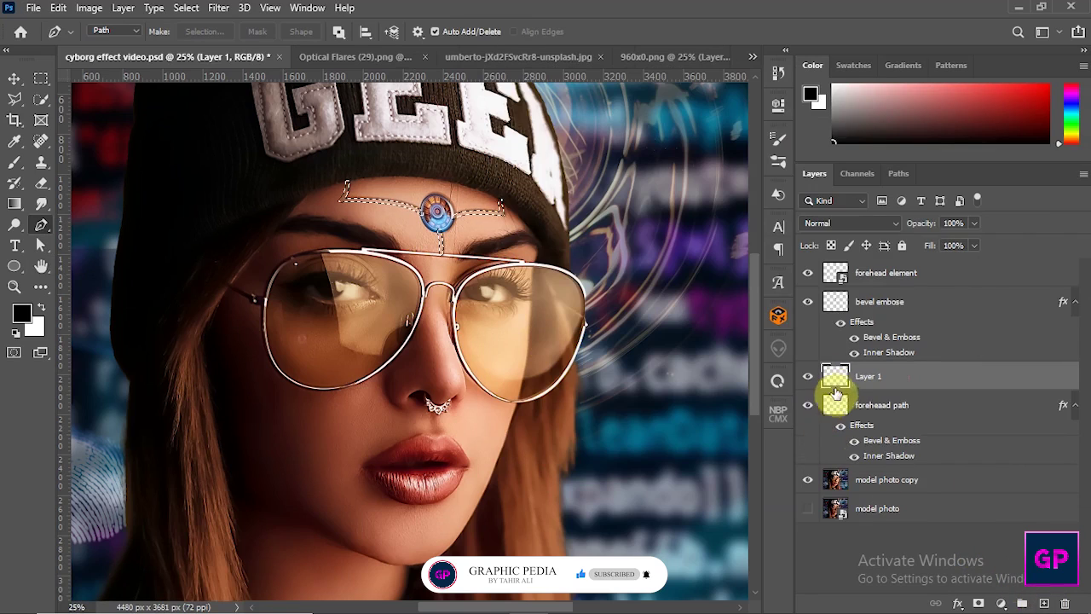
key("alt+BackSpace")
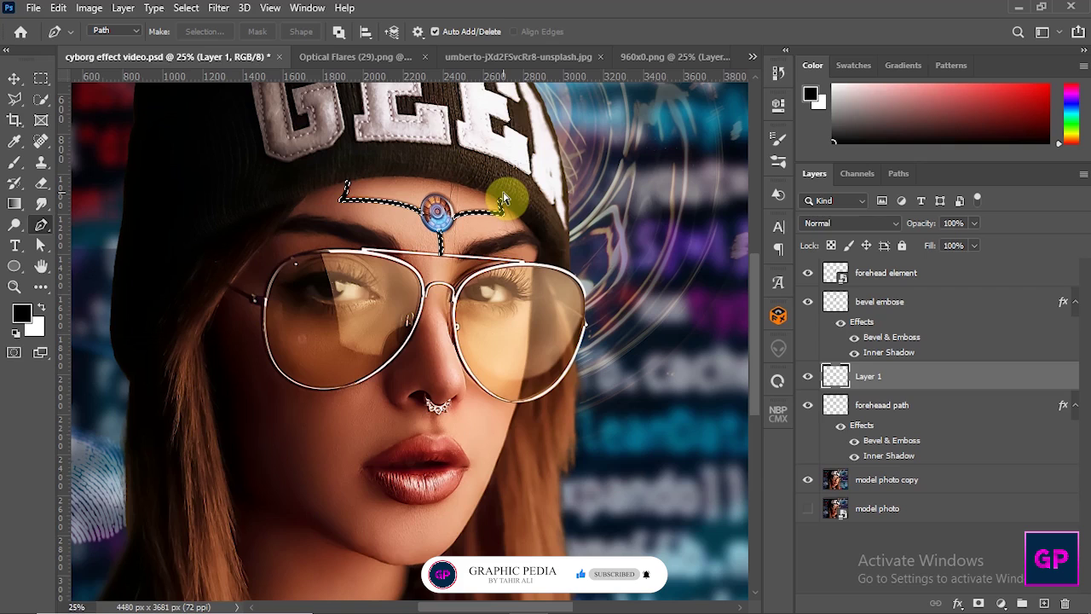
key("ctrl+d")
Step: Bring the circuit-board photo into the cyborg document as a clipping mask on Layer 1 and scale it to 36.30%
left_click(511, 56)
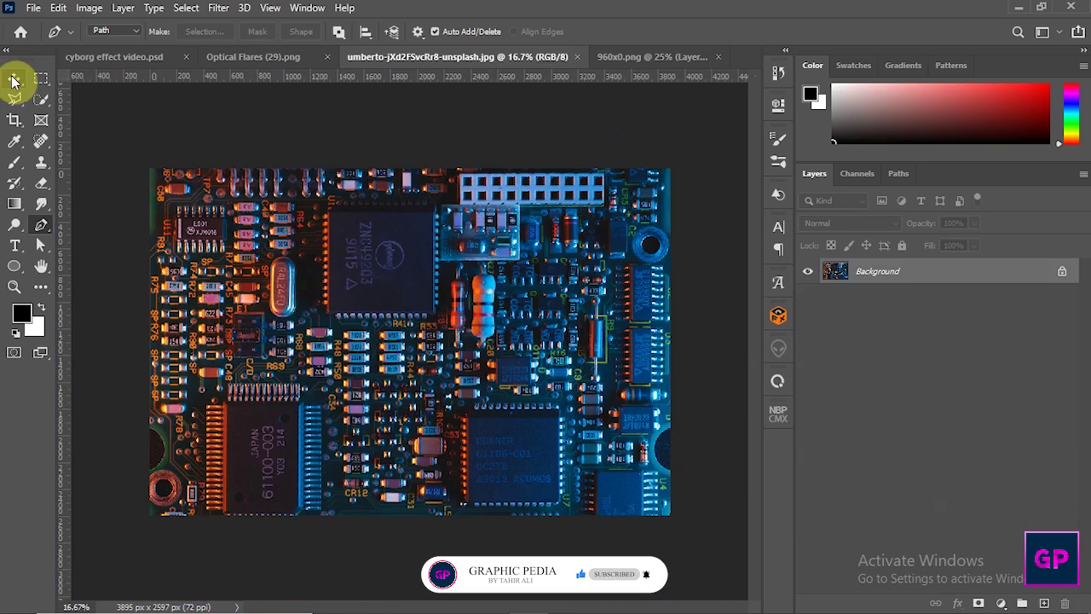
left_click(13, 80)
left_click_drag(203, 149, 380, 224)
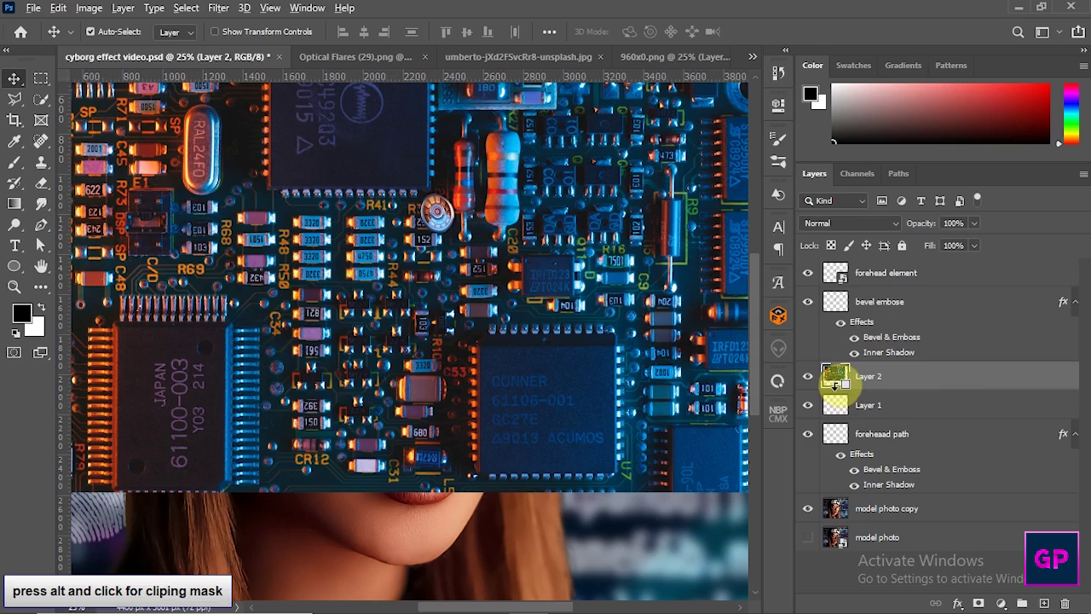
left_click(836, 386, "alt")
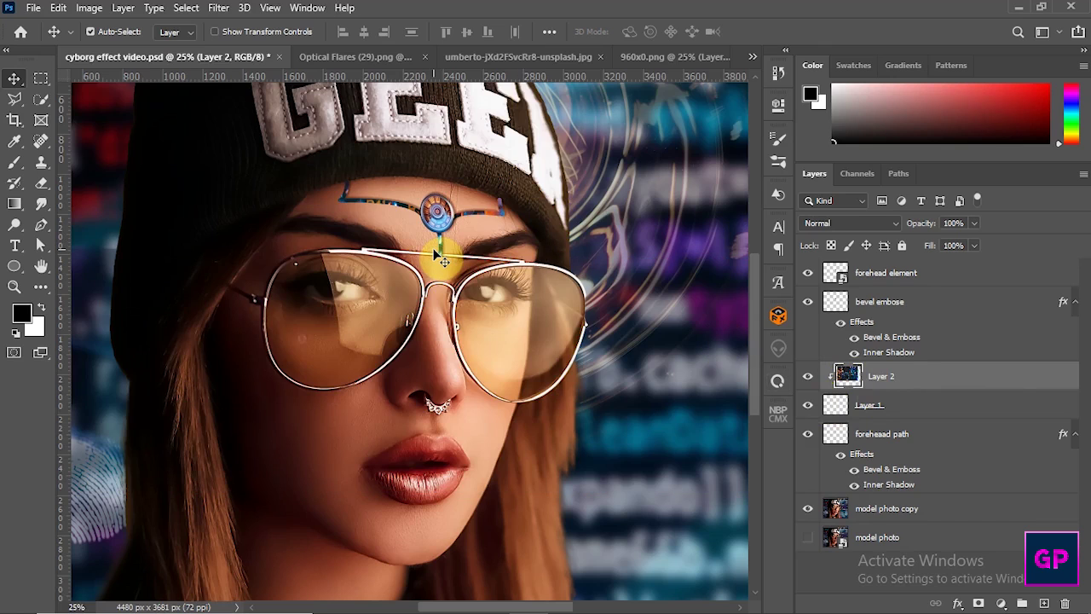
key("ctrl+minus")
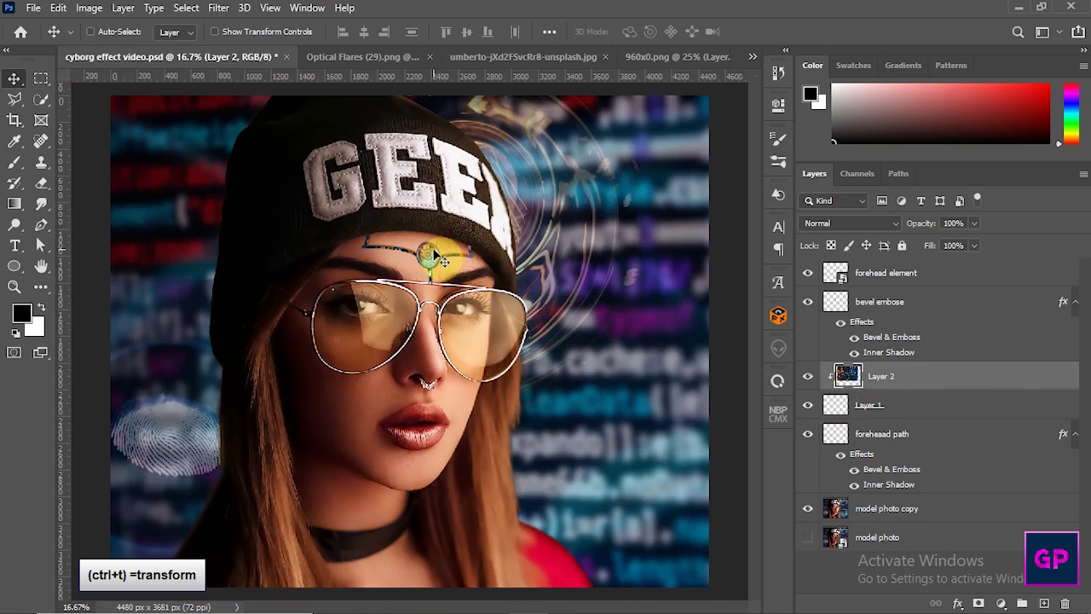
key("ctrl+t")
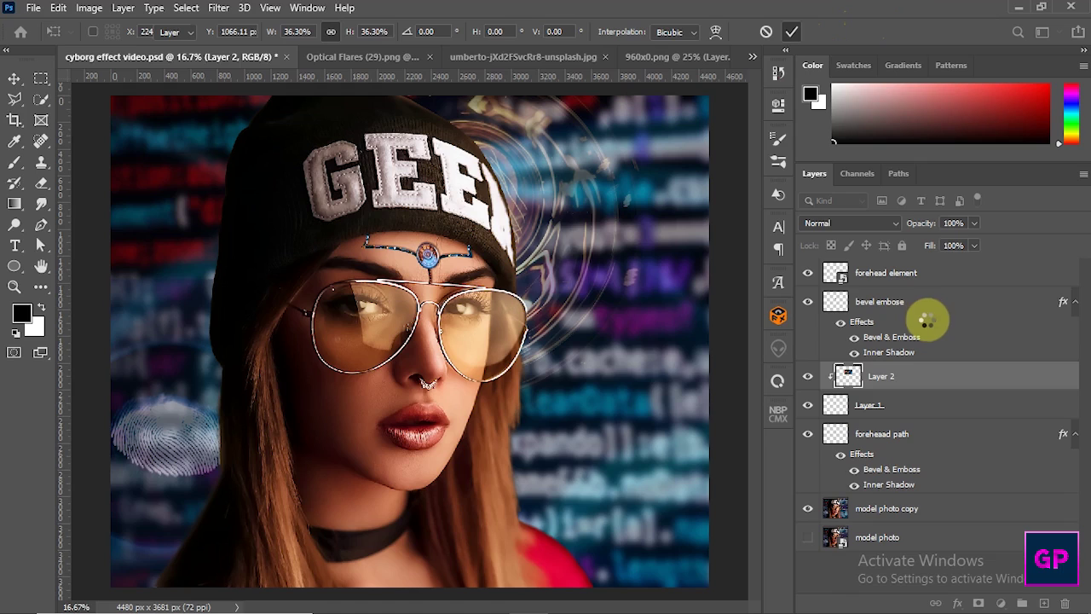
Step: Add a Hue/Saturation adjustment clipped to the circuit-board layer and raise its saturation strongly
left_click(1004, 603)
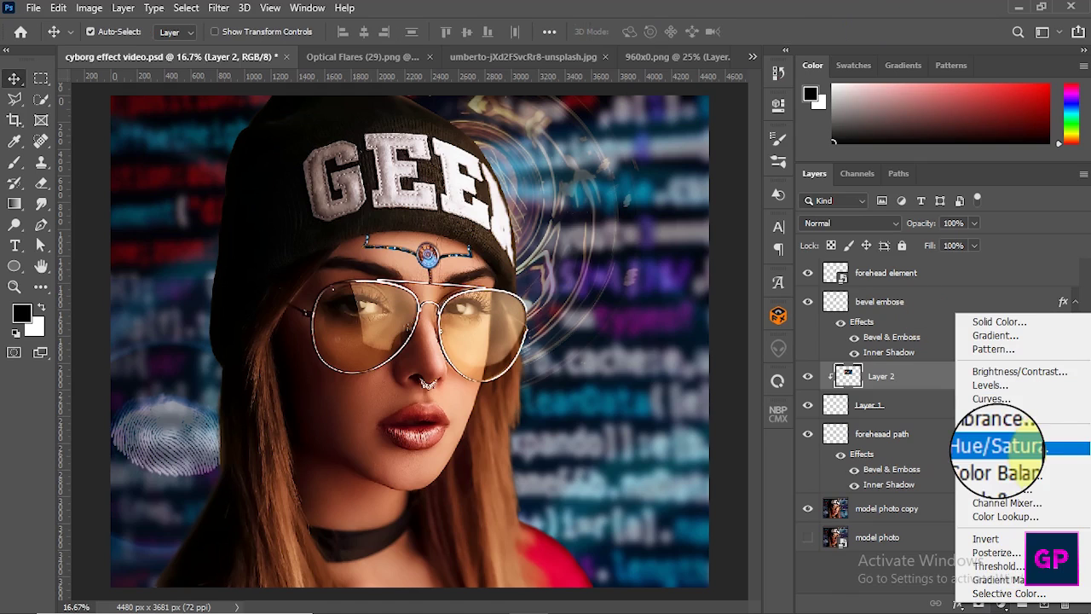
left_click(997, 447)
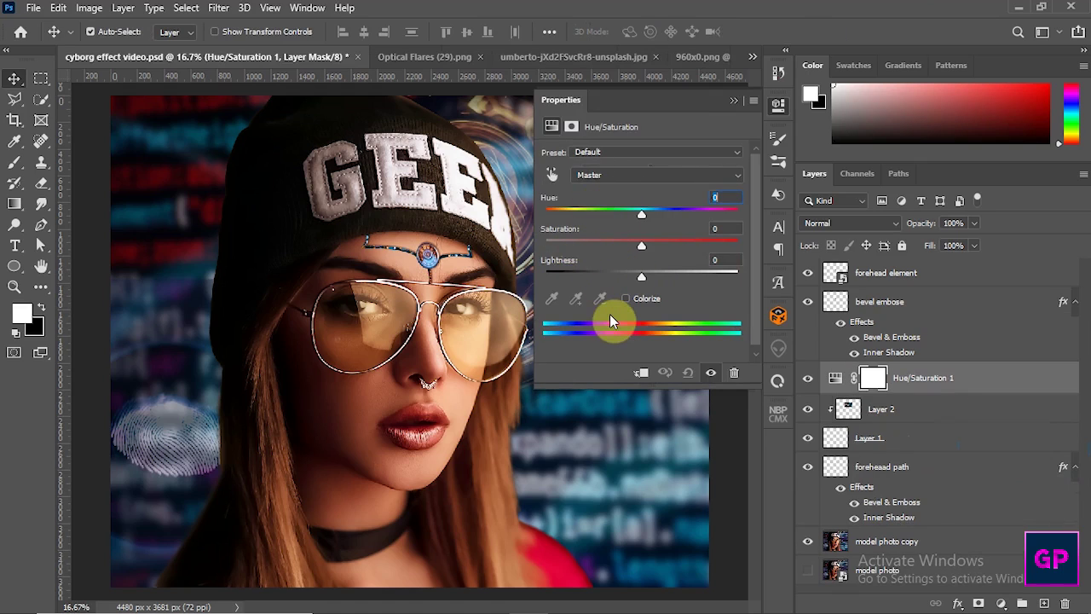
left_click(641, 375)
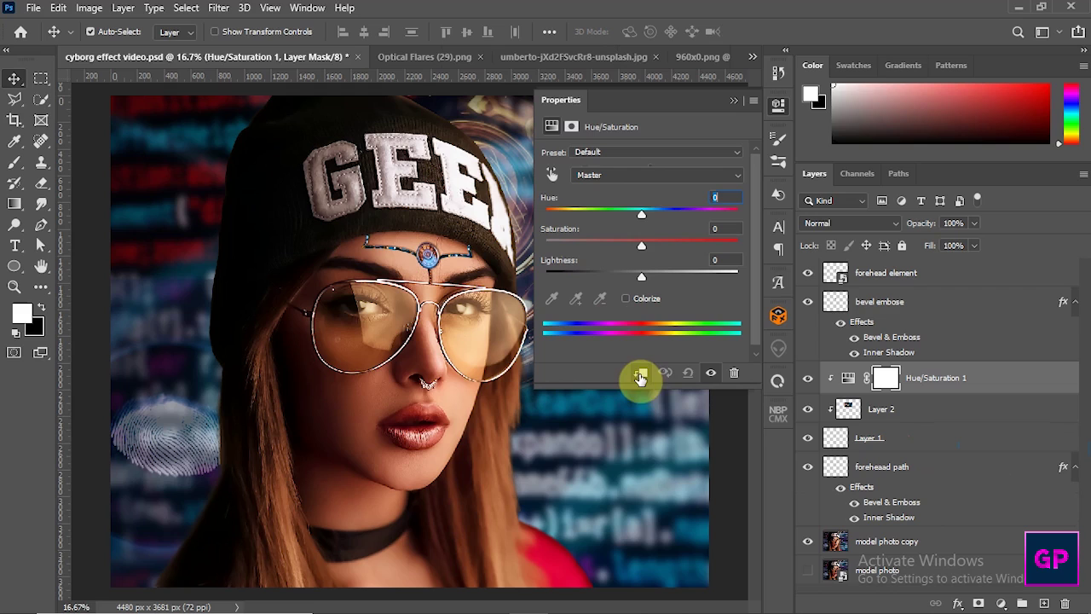
left_click_drag(641, 247, 709, 243)
left_click(733, 102)
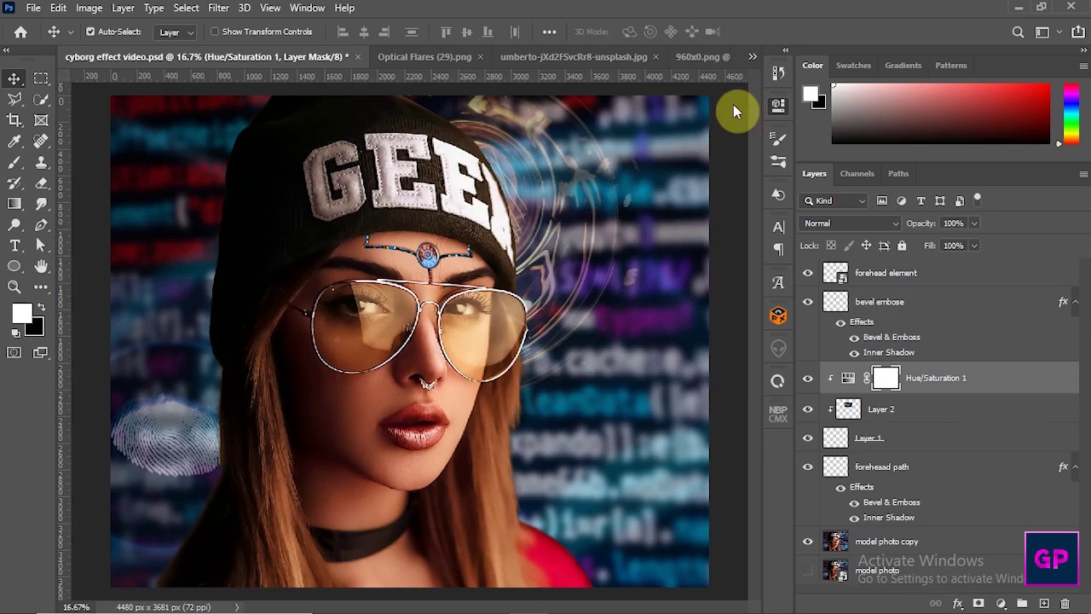
Step: Lower the opacity of the circuit-board Layer 2 to 71%
left_click(911, 413)
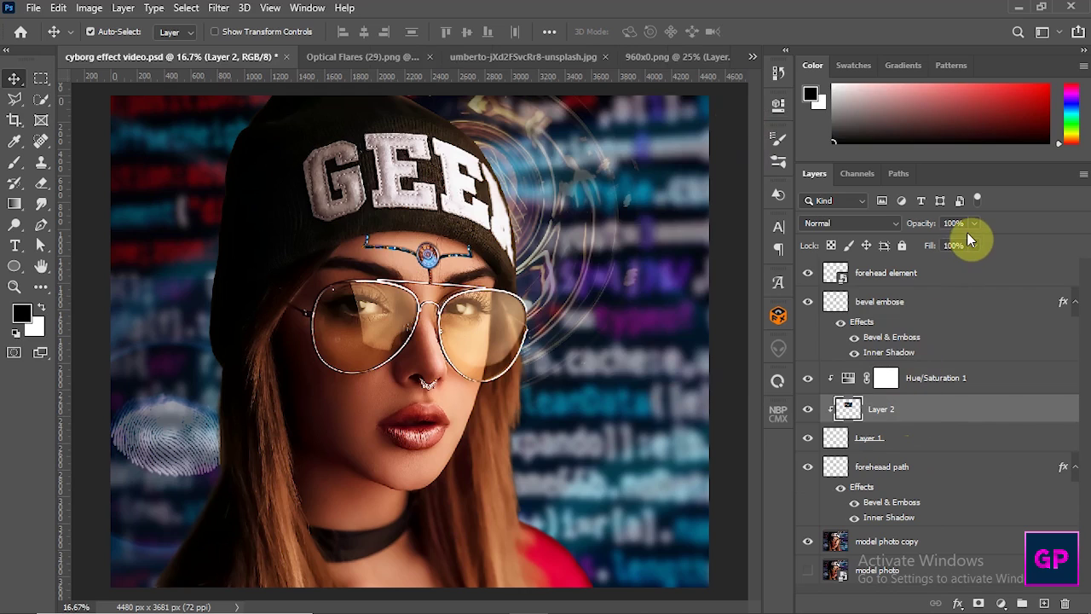
left_click(973, 223)
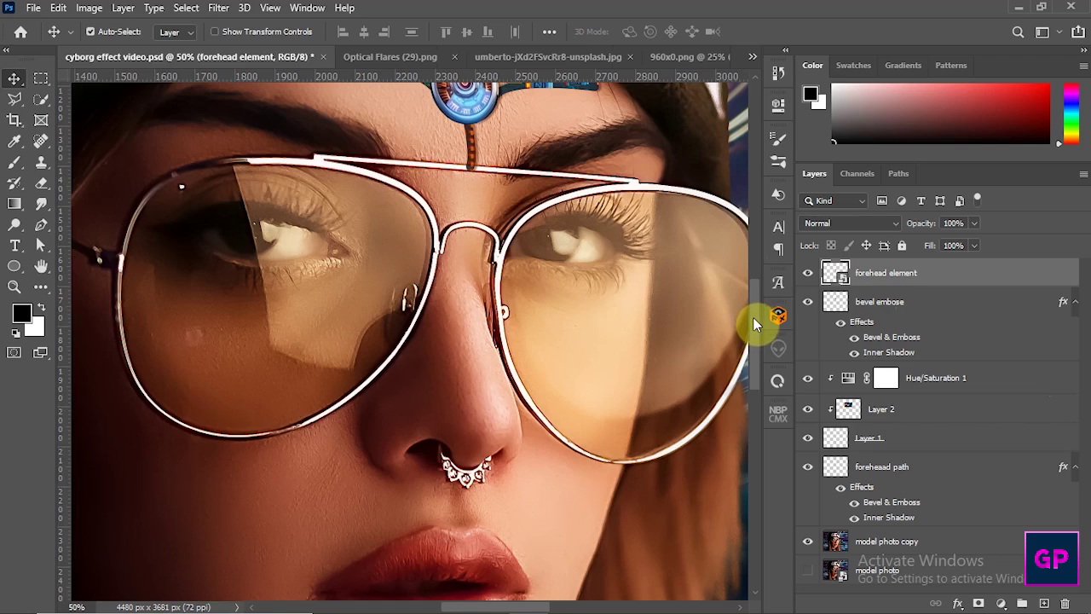
left_click_drag(753, 318, 752, 307)
scroll(500, 210, "up", 3)
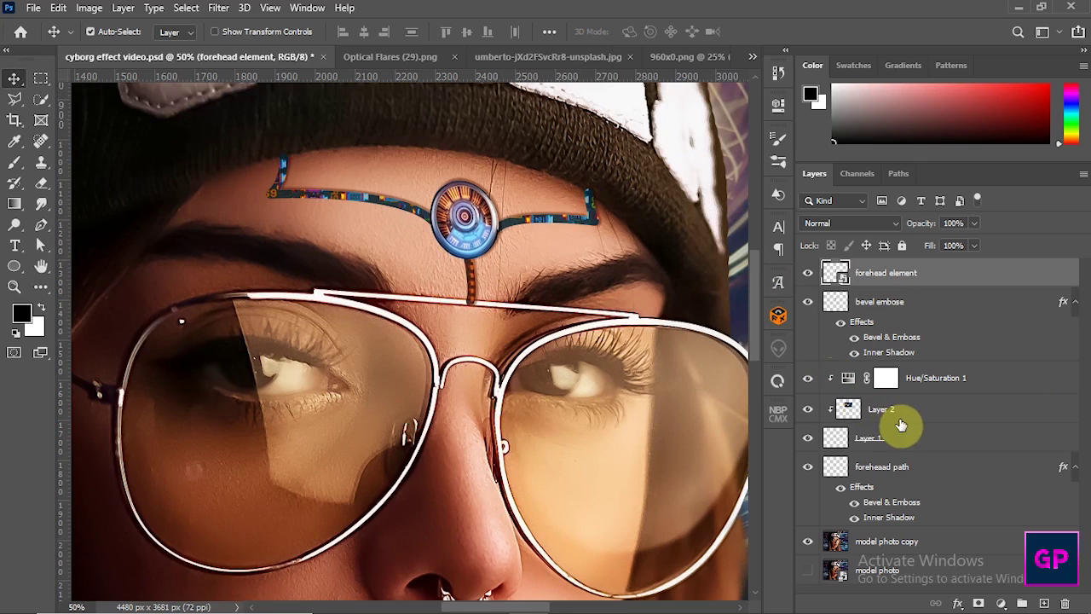
Step: Add layer masks to Layer 2, Layer 1 and the foreheaad path layer, and set up a 15 px black brush for masking
left_click(882, 411)
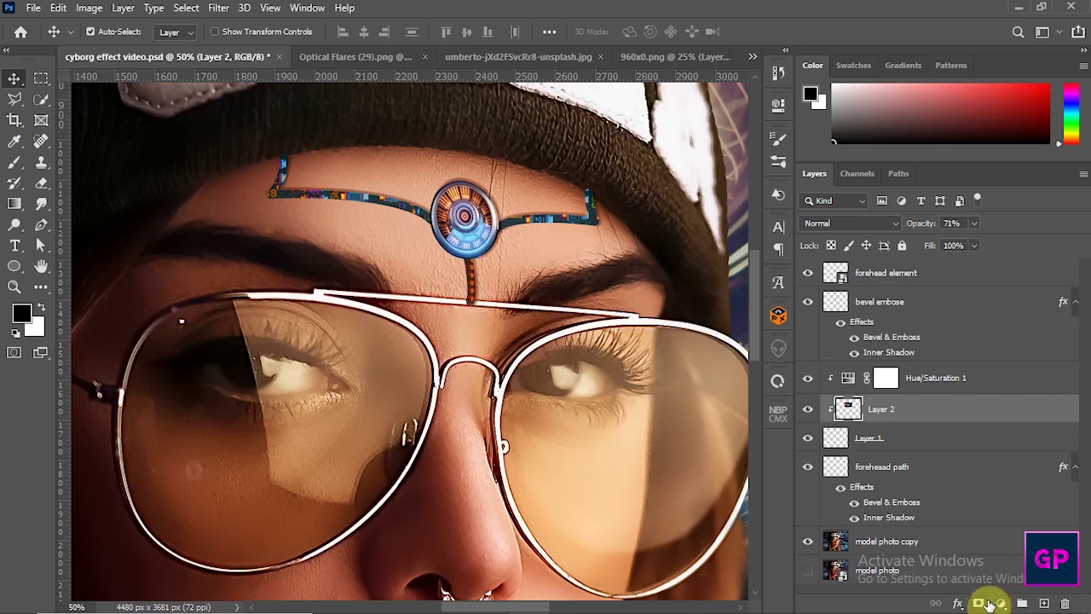
left_click(980, 603)
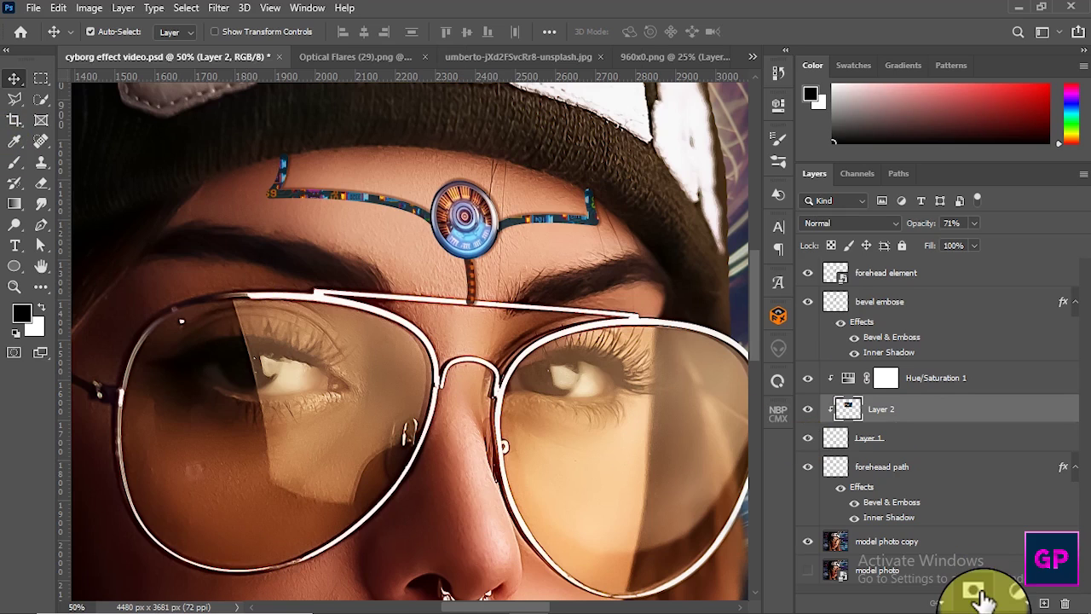
left_click(892, 449)
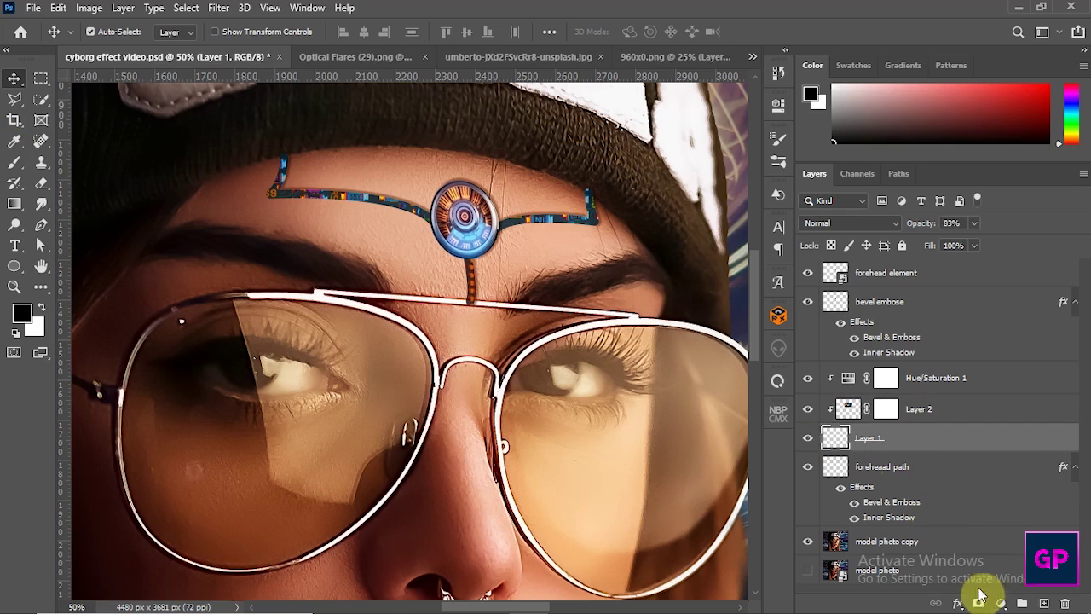
left_click(892, 416)
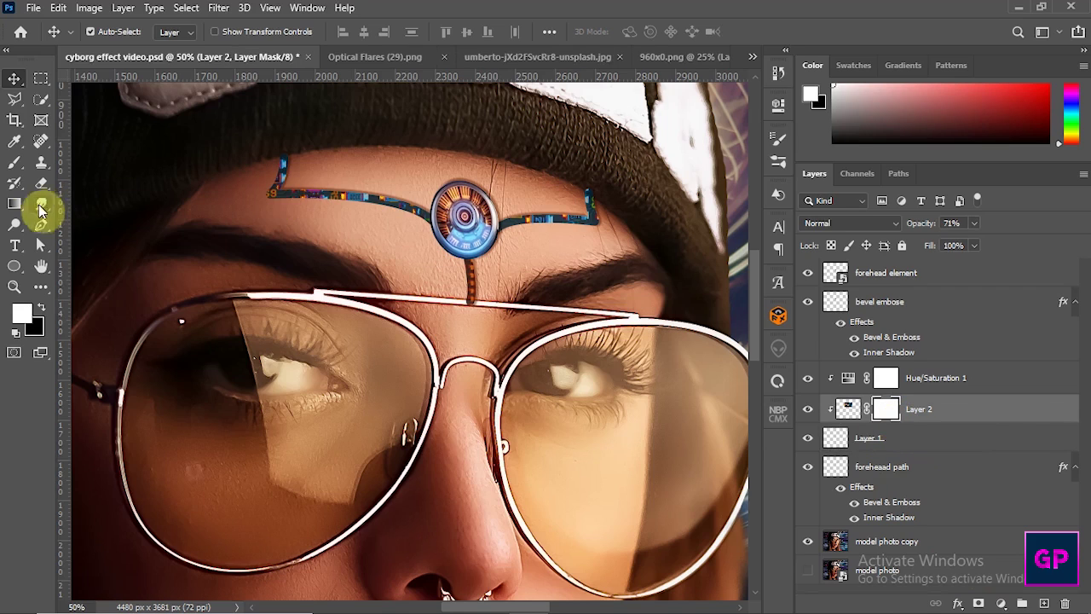
left_click(15, 162)
left_click(40, 305)
left_click(876, 433)
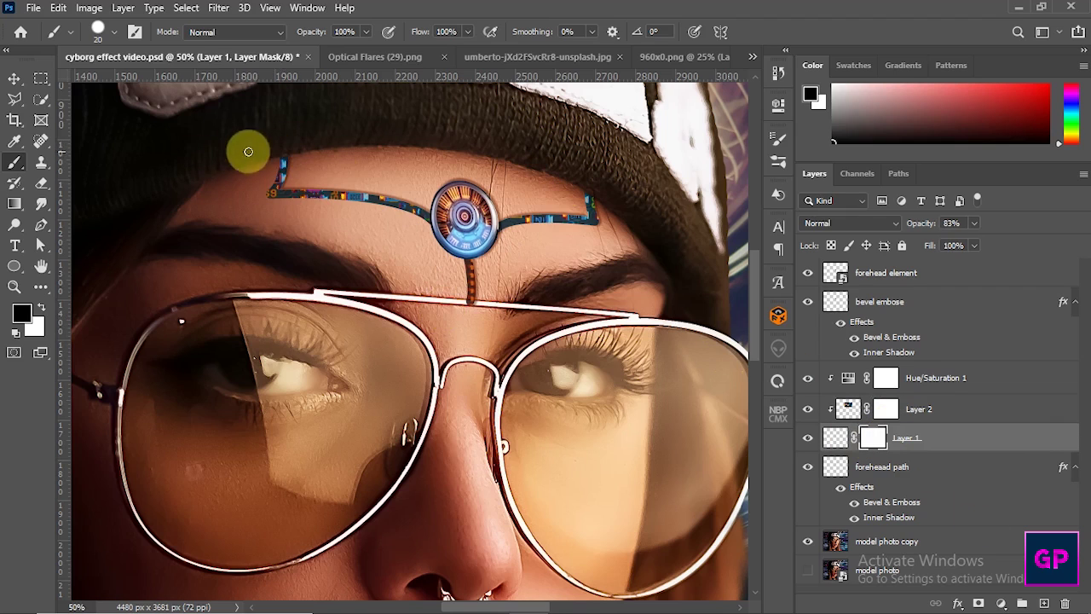
left_click(886, 410)
key("bracketleft")
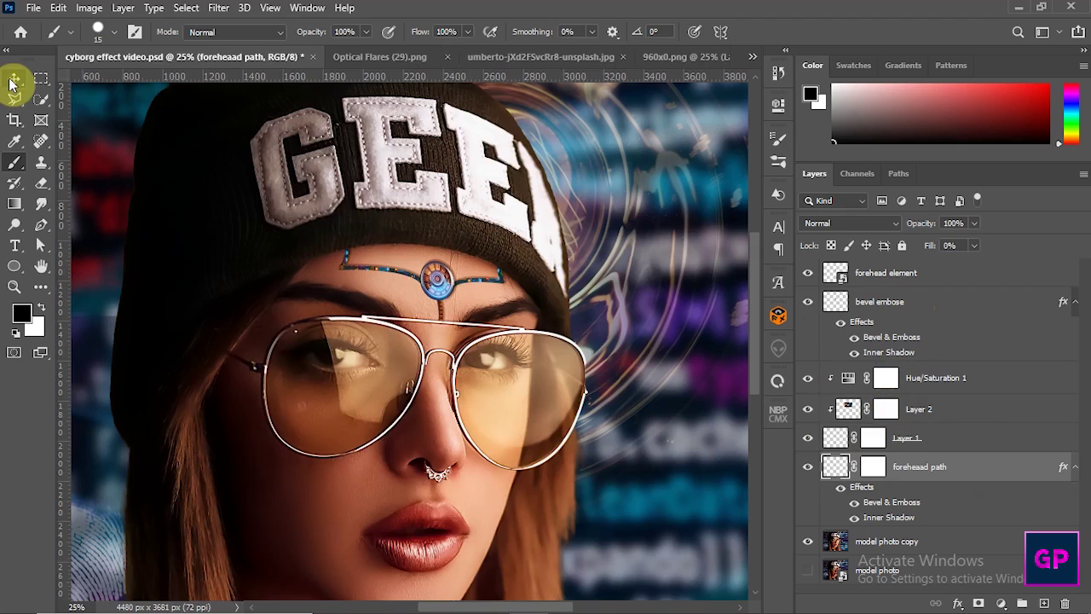
Step: Add a Hue/Saturation adjustment clipped to the forehead element layer and raise its saturation to +37
left_click(14, 78)
left_click(440, 287)
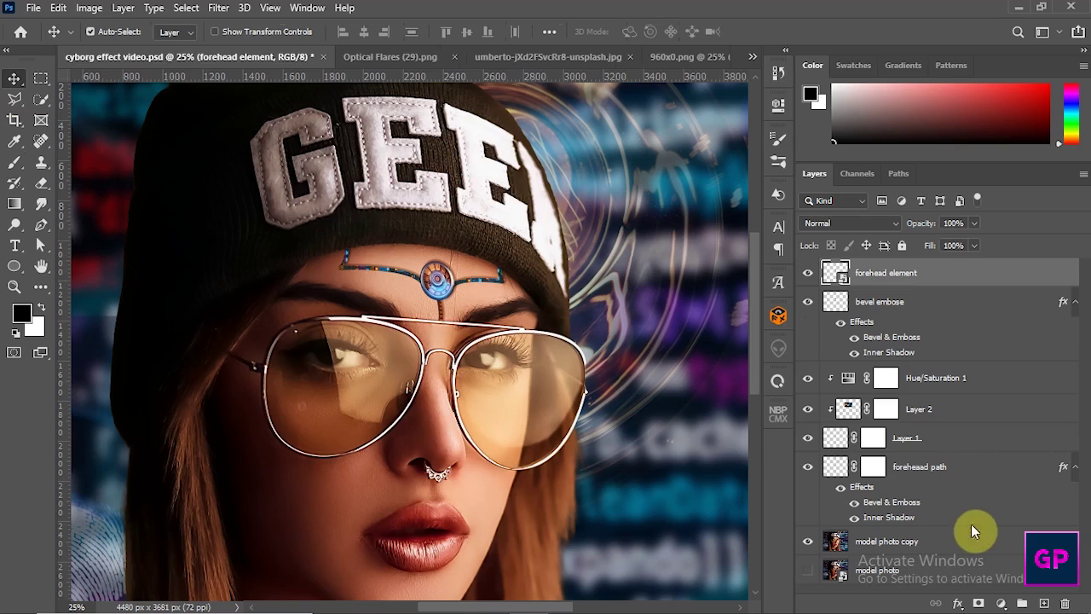
left_click(1002, 602)
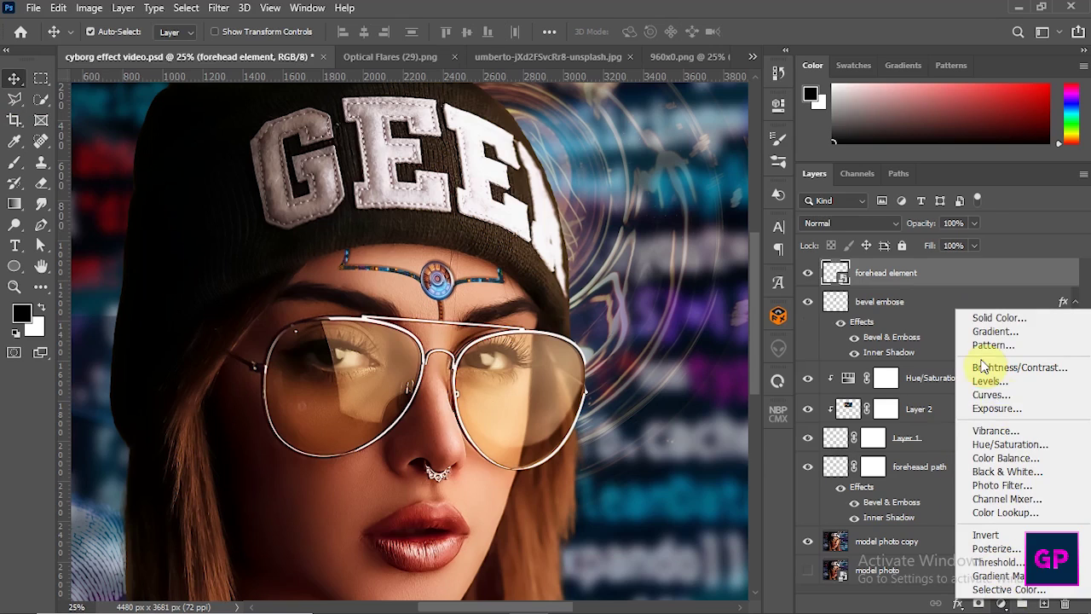
left_click(1000, 449)
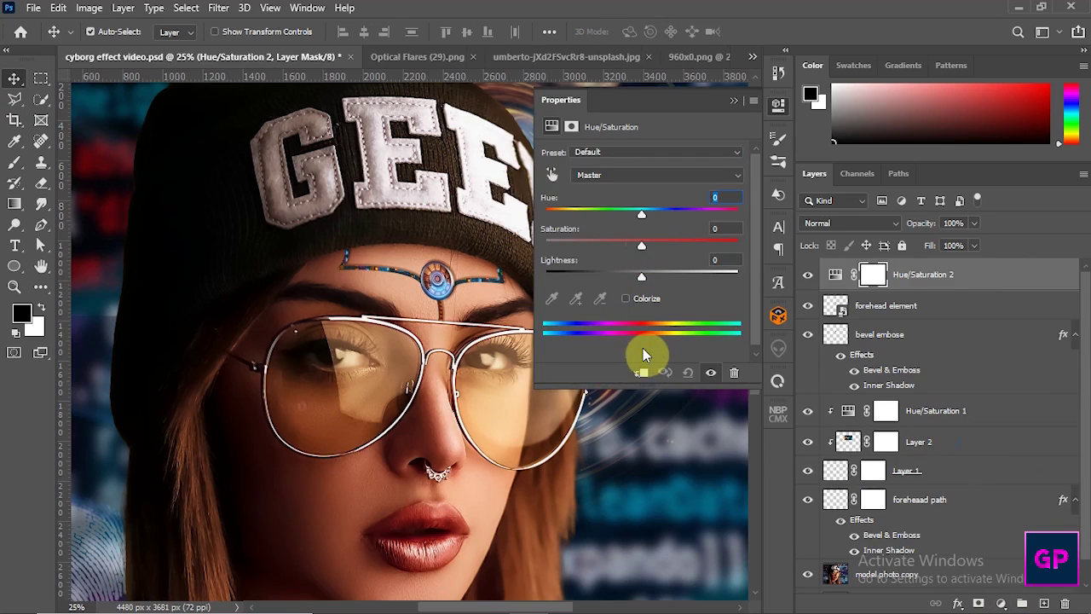
left_click(642, 375)
left_click_drag(641, 246, 677, 246)
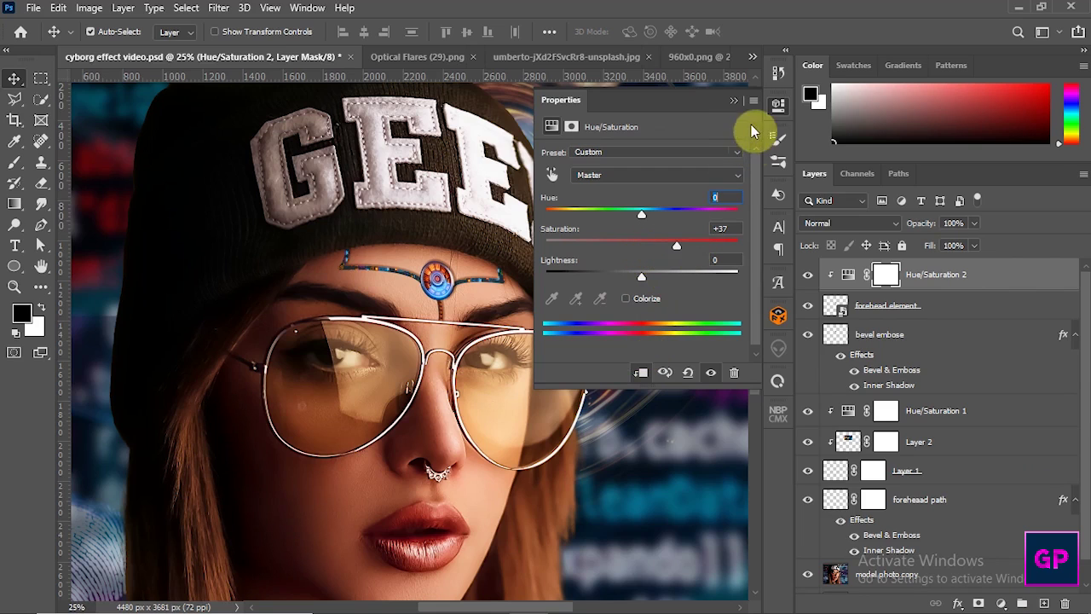
left_click(734, 103)
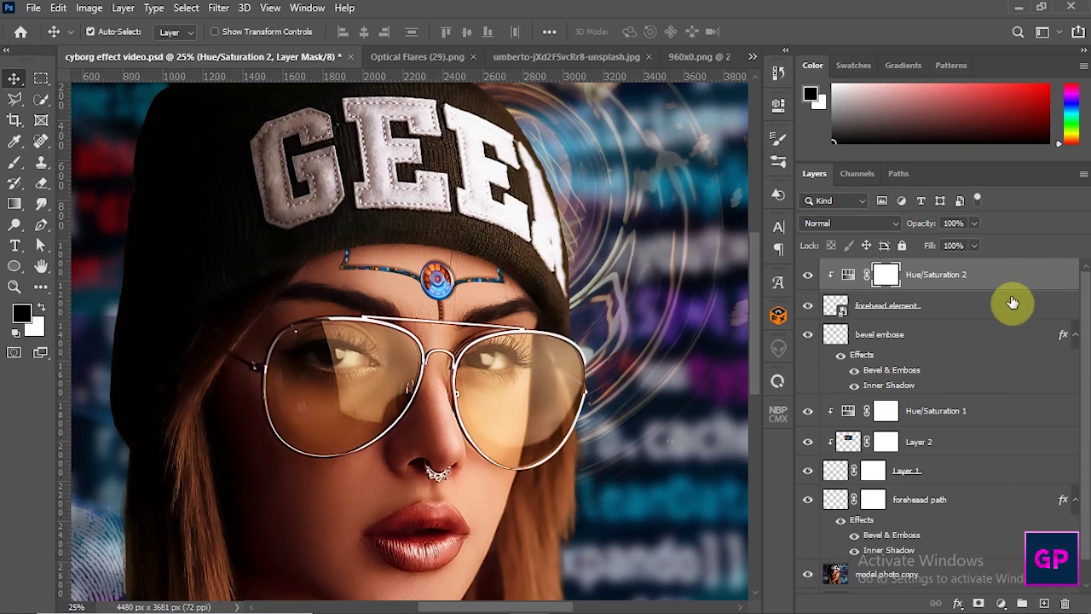
Step: Group the layers from Hue/Saturation 2 down to foreheaad path as "forehead" and compare the image with the group hidden and shown
key("ctrl+2")
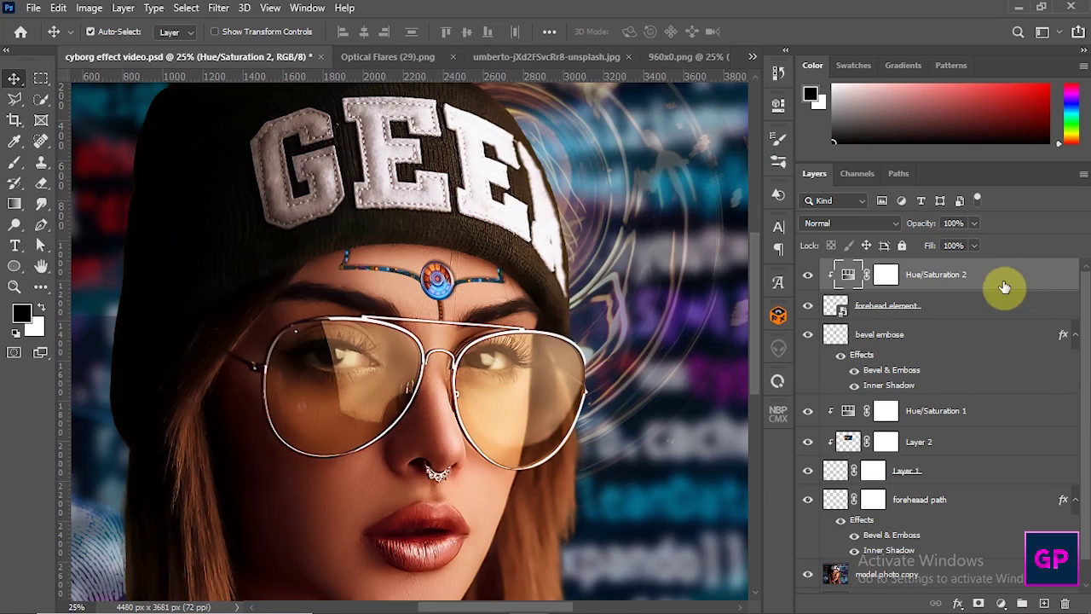
left_click(909, 501, "shift")
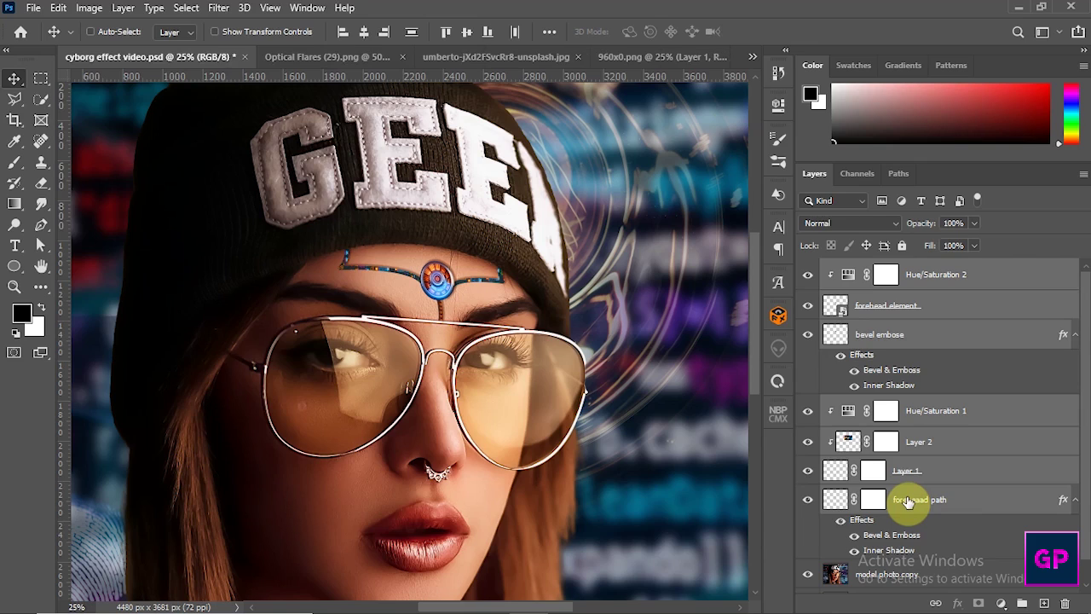
key("ctrl+g")
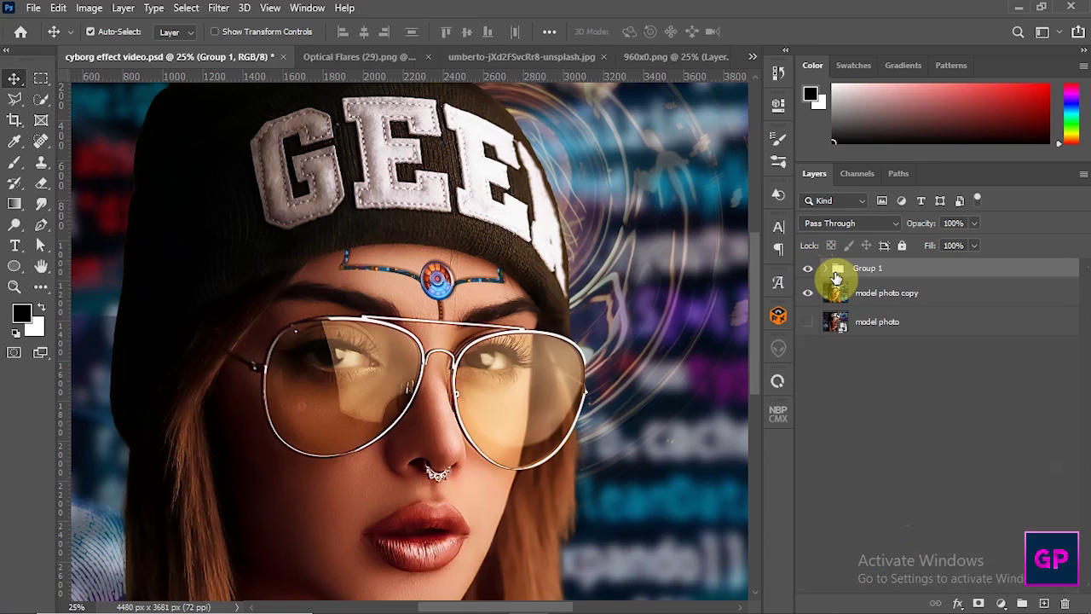
double_click(868, 268)
type("forehead")
key("Return")
left_click(806, 271)
left_click(806, 271)
left_click(805, 271)
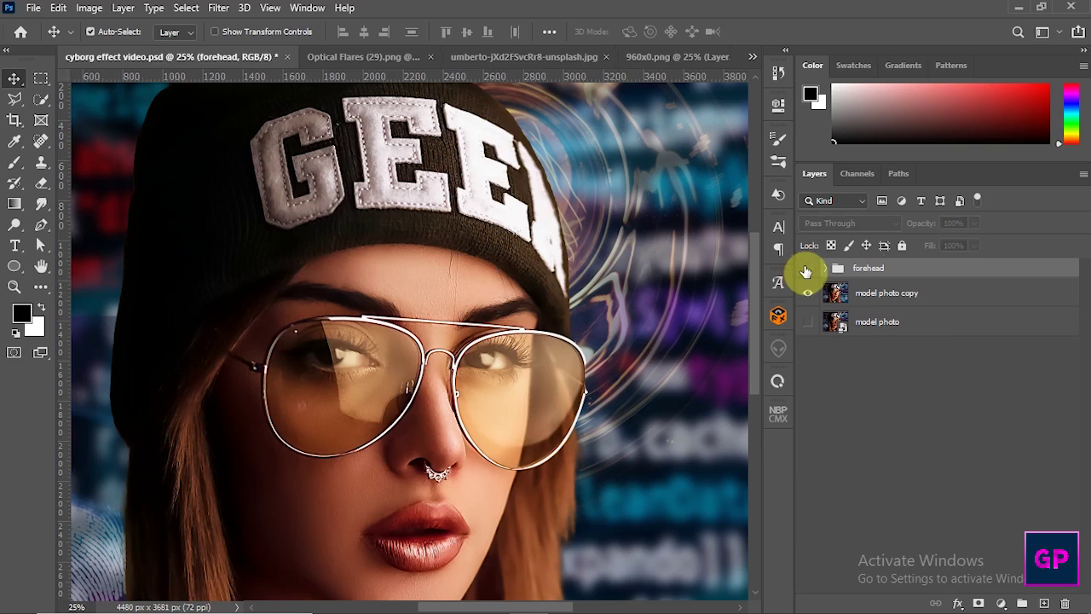
left_click(806, 271)
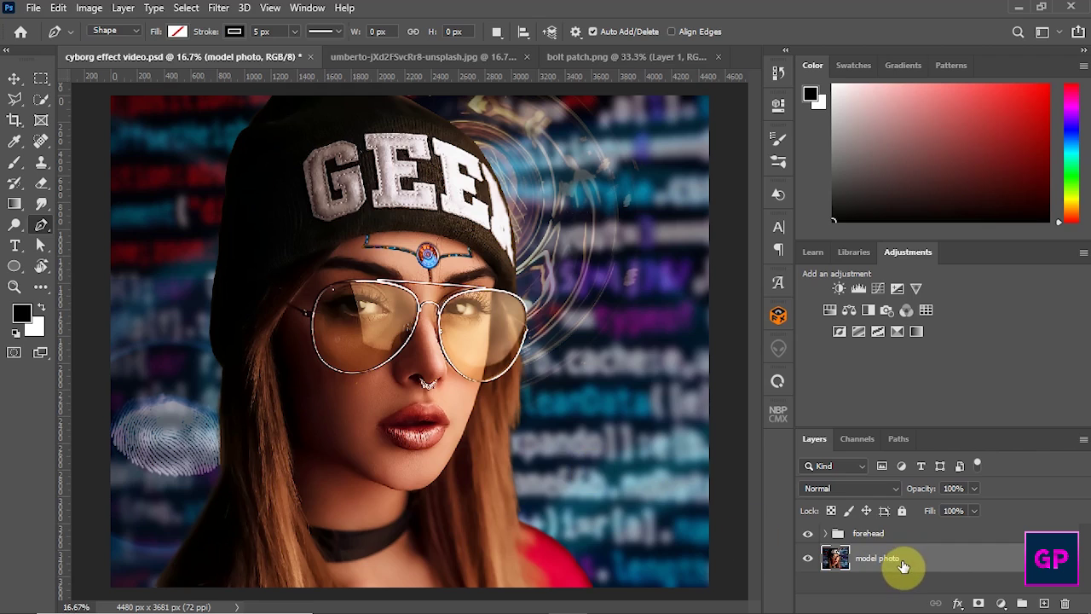
Step: Duplicate the model photo layer and outline a closed curved patch on the shaded cheek below the glasses with a Pen path
key("ctrl+j")
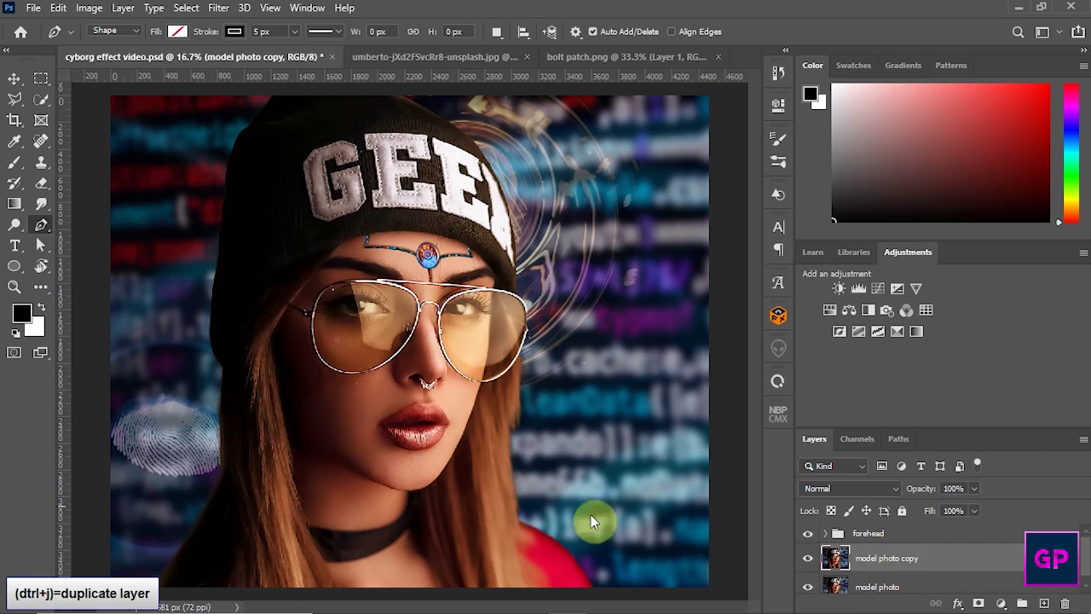
scroll(869, 556, "down", 1)
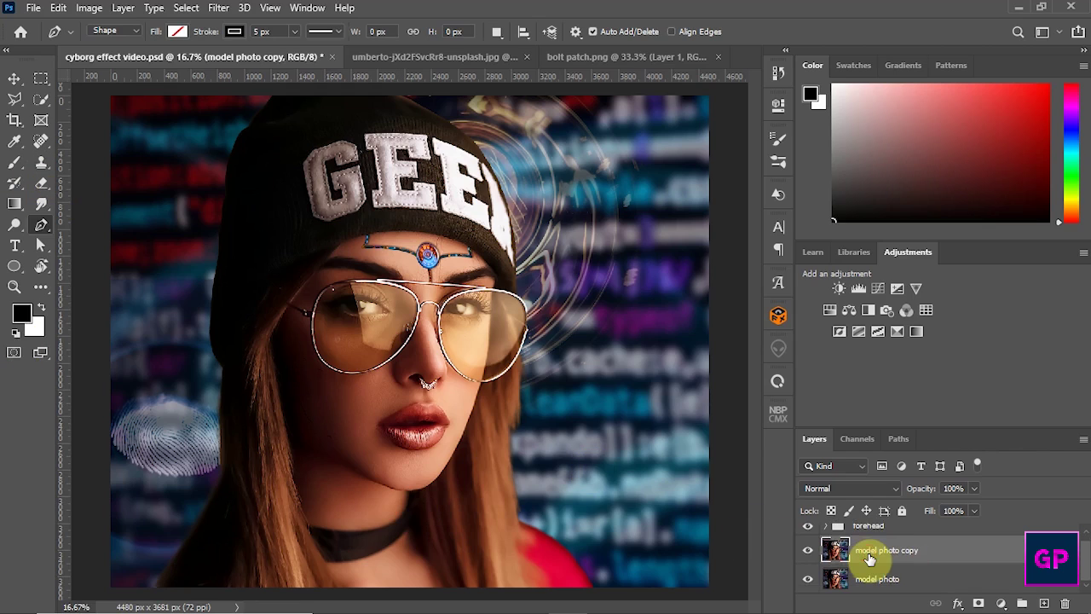
left_click(110, 31)
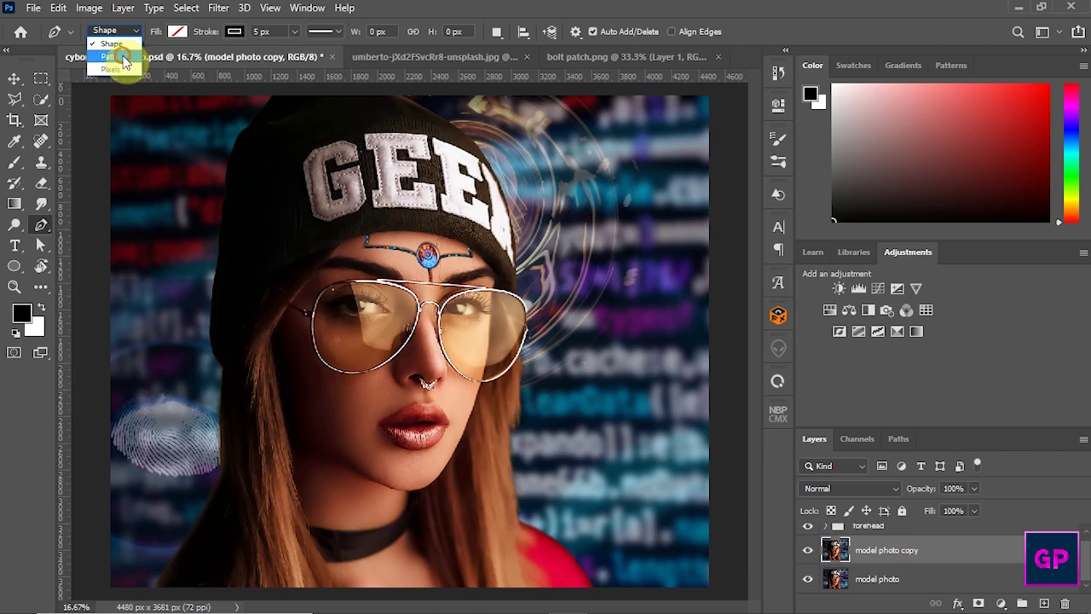
left_click(122, 56)
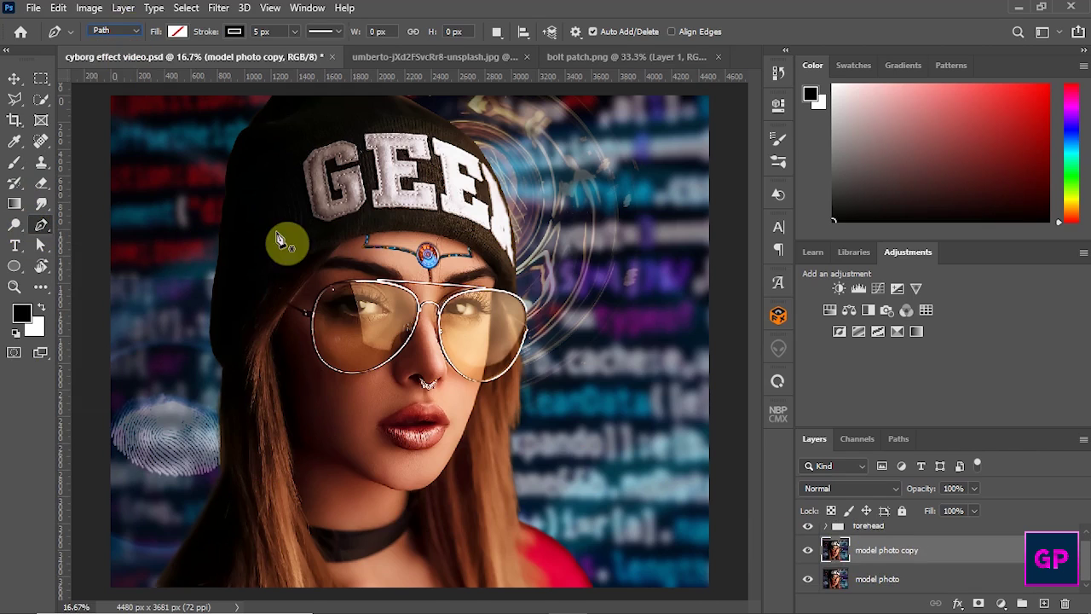
left_click(295, 359)
left_click_drag(363, 388, 397, 385)
left_click(364, 389)
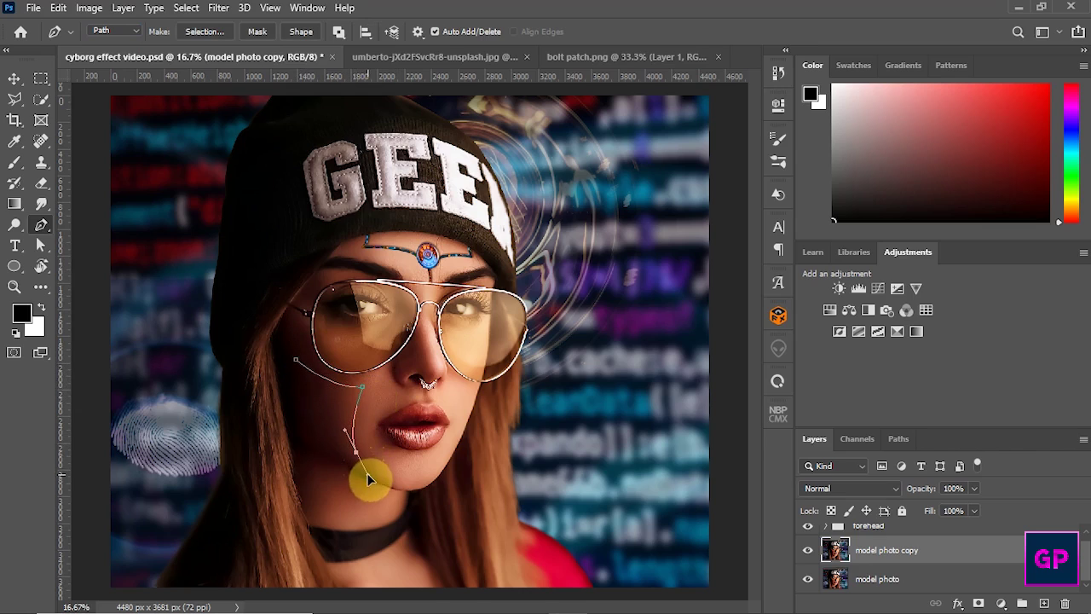
left_click_drag(315, 437, 295, 397)
left_click_drag(295, 360, 302, 330)
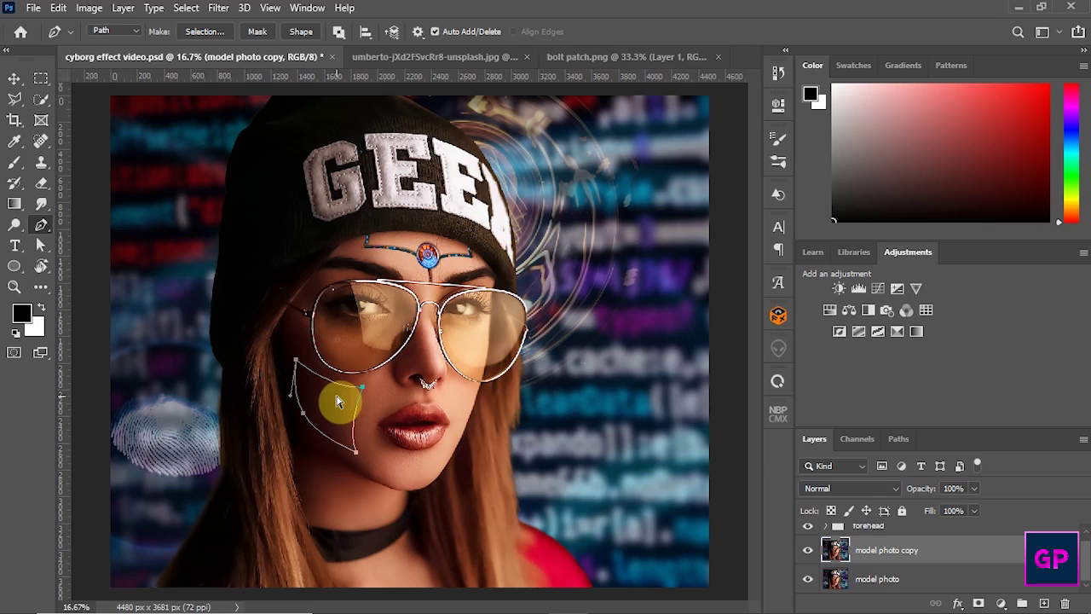
Step: Turn the cheek path into a selection, cut that skin patch onto its own layer and nudge it slightly to open a gap
key("ctrl+Return")
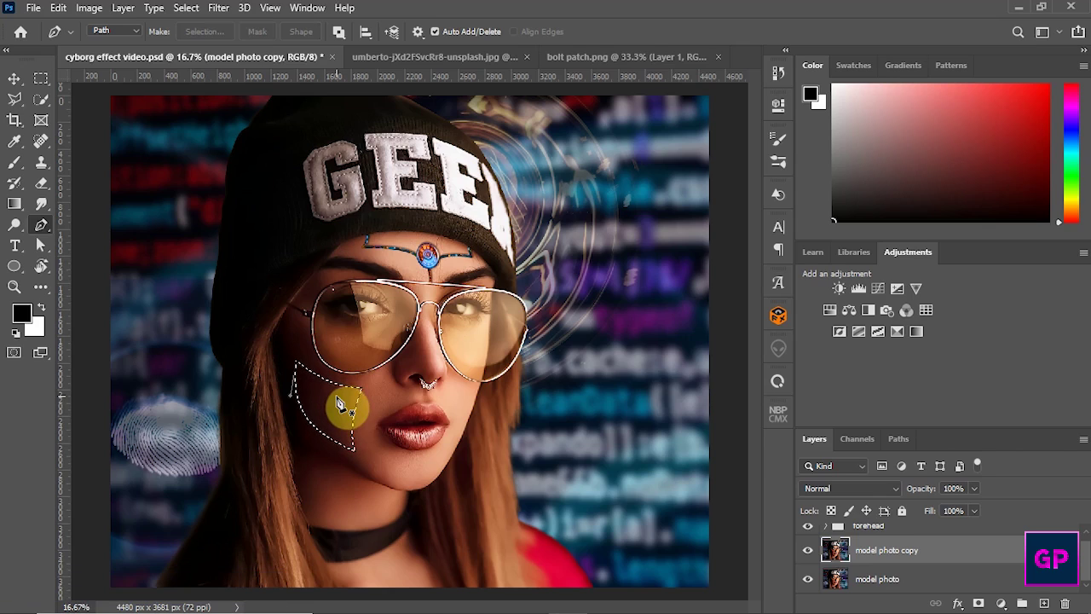
key("ctrl+shift+j")
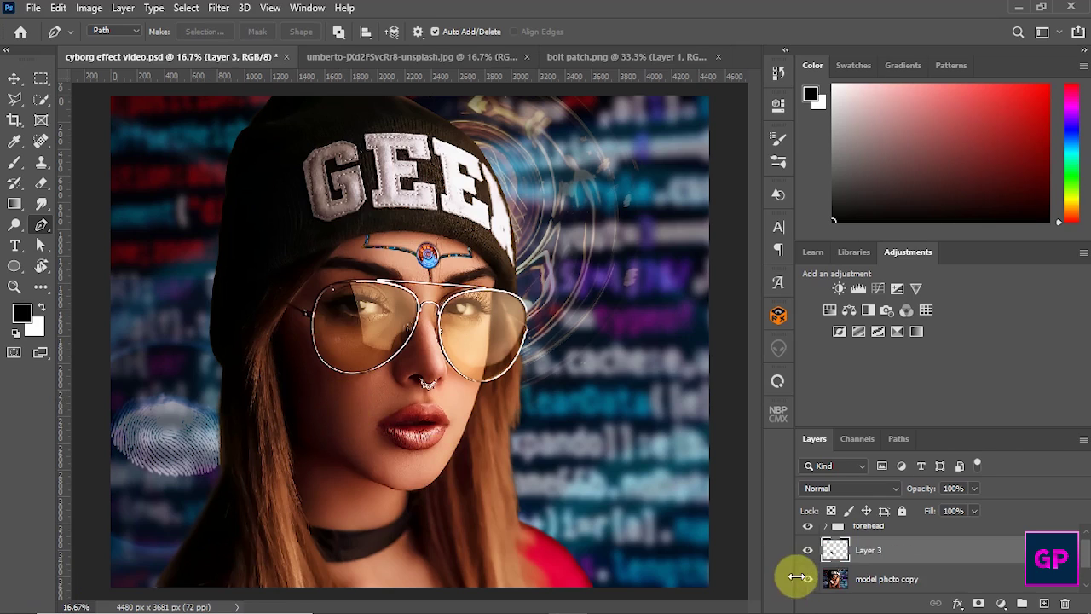
scroll(1088, 553, "down", 1)
key("v")
mouse_move(339, 416)
left_mouse_down()
mouse_move(317, 414)
mouse_move(329, 418)
left_mouse_up()
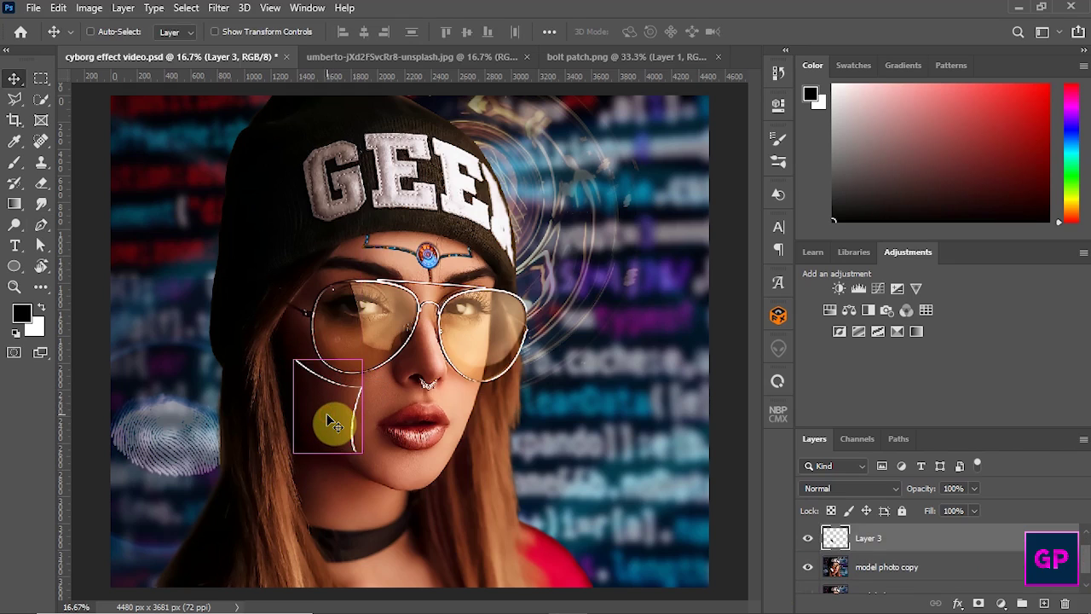
Step: Warp the cut cheek patch so its edges beside the nose and mouth peel inward, exposing the hole behind it
key("ctrl+t")
right_click(335, 420)
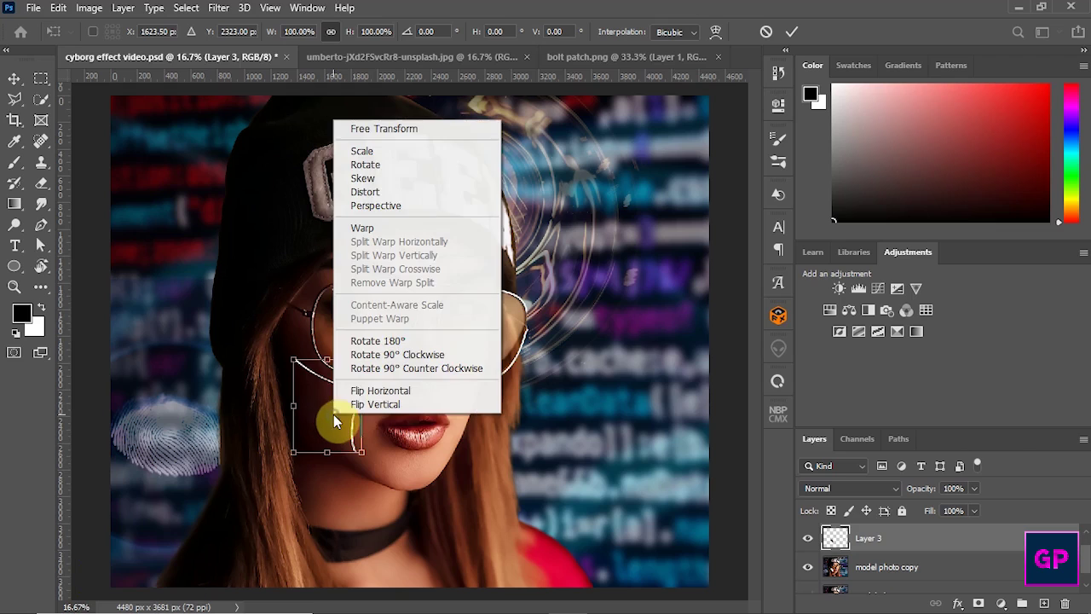
left_click(380, 227)
left_click_drag(361, 364, 358, 390)
left_click_drag(361, 453, 349, 428)
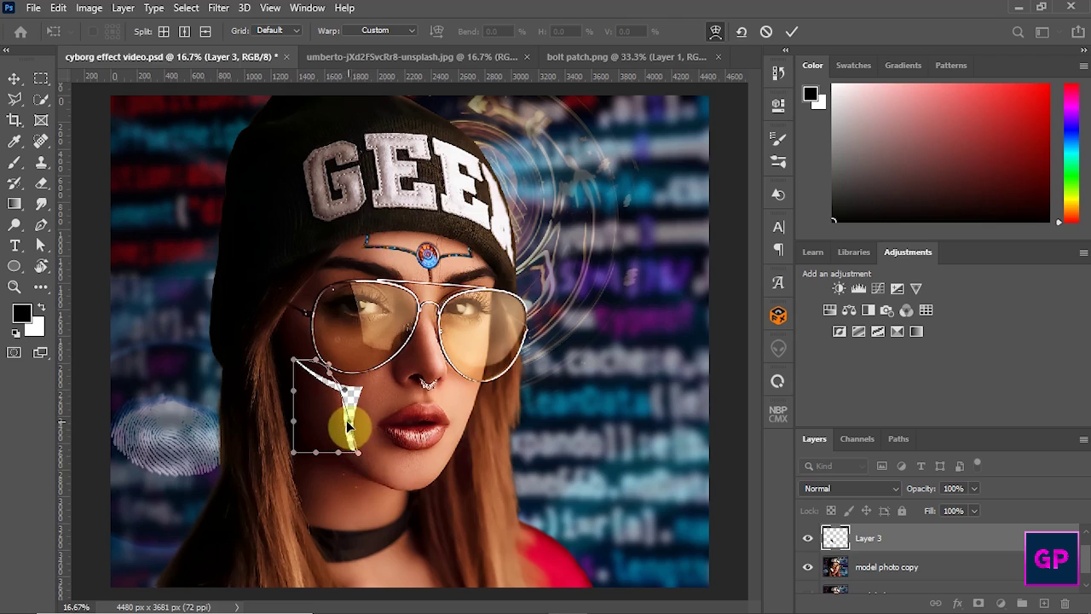
left_click(792, 31)
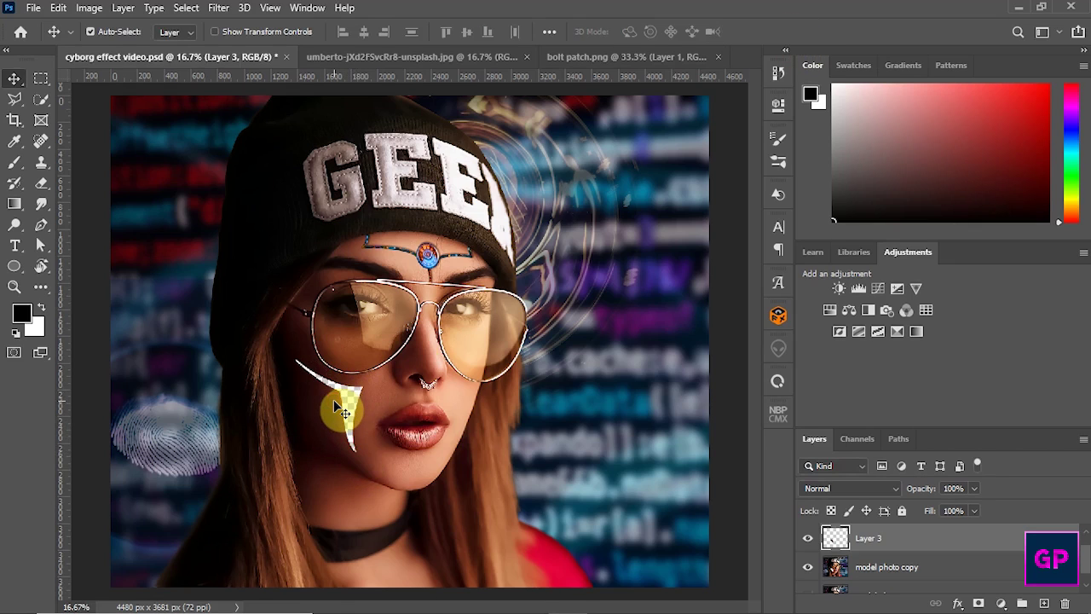
Step: Duplicate the cheek flap, place the copy beneath it and brighten the copy with a clipped Curves adjustment to form the skin's thickness
key("ctrl+j")
left_click_drag(857, 552, 873, 587)
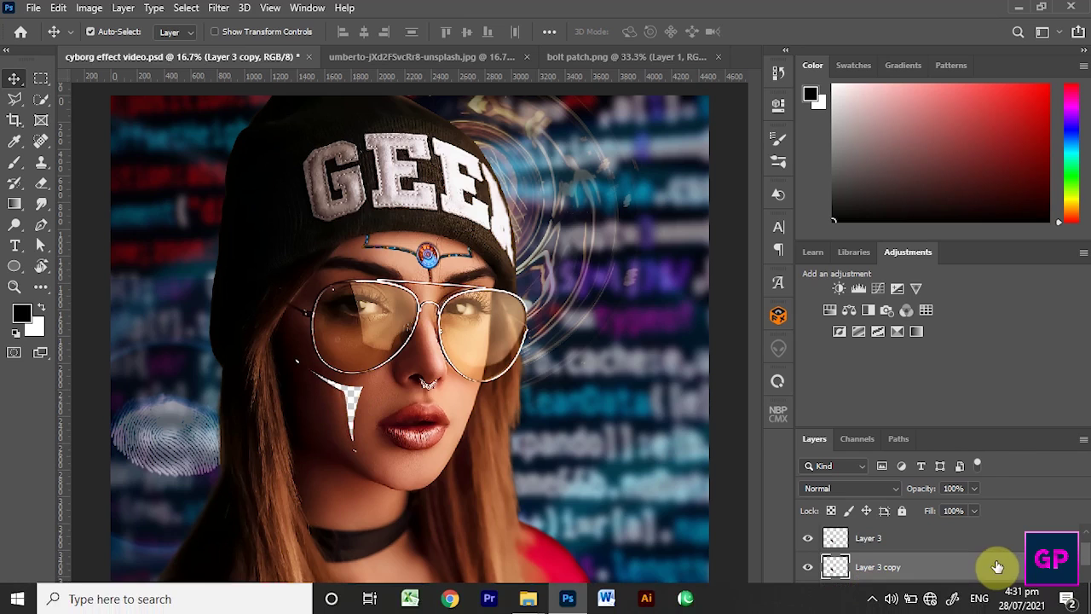
left_click(1001, 601)
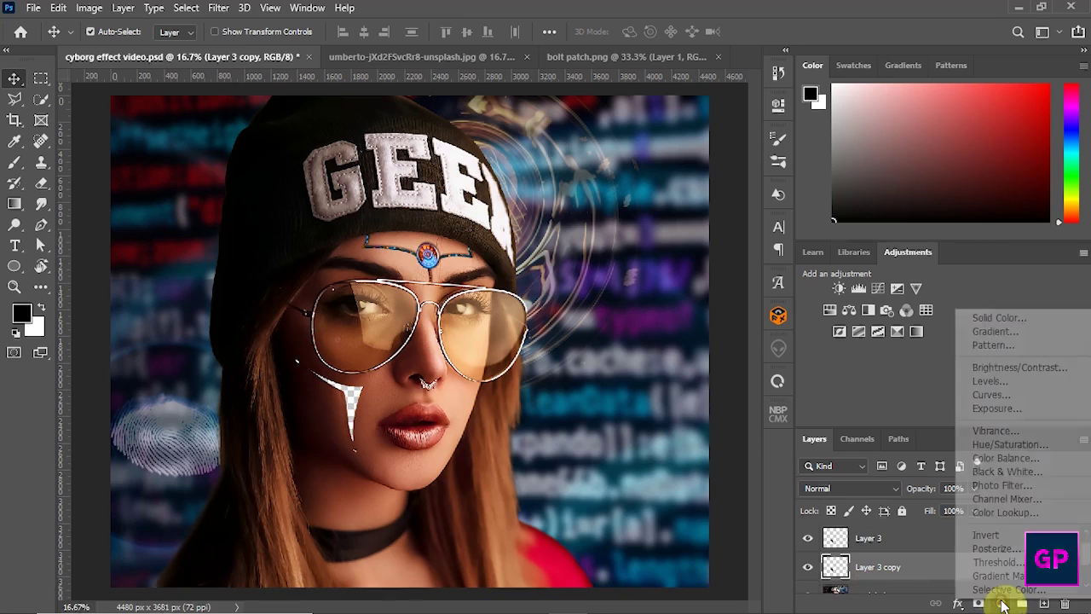
left_click(992, 392)
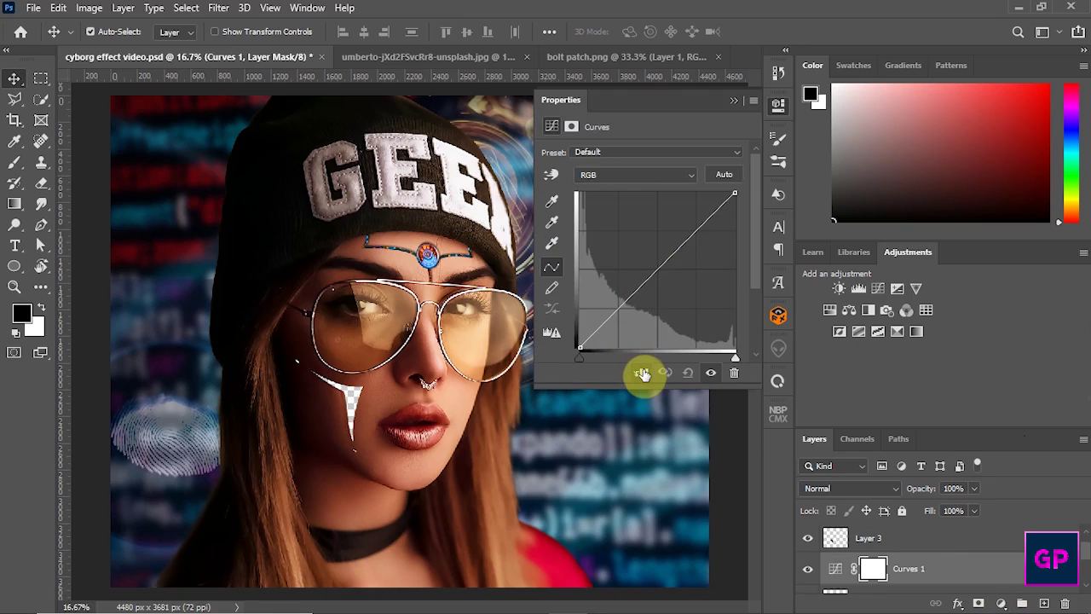
left_click_drag(662, 265, 651, 215)
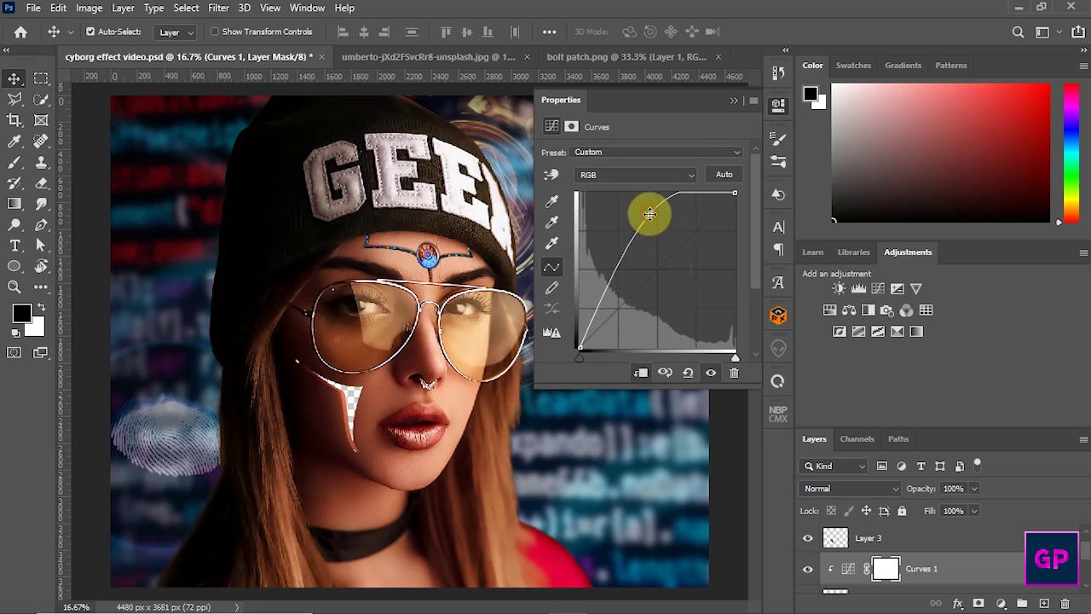
left_click(737, 102)
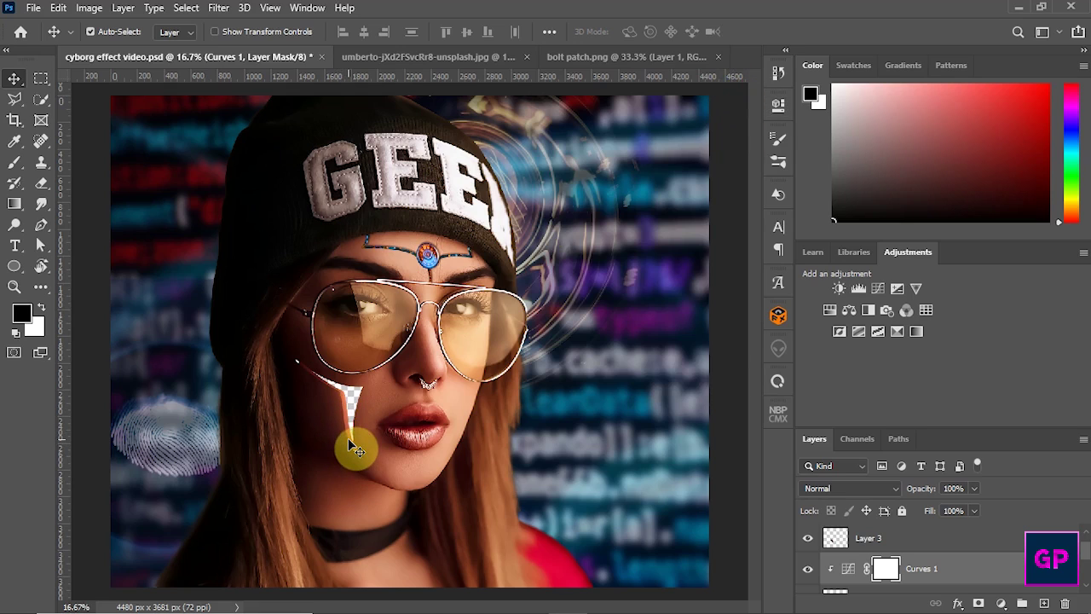
Step: Paint sampled reddish skin colour over the gap at the cheek flap's lower tip on Layer 3, with the brush flow at 8%
key("ctrl+plus")
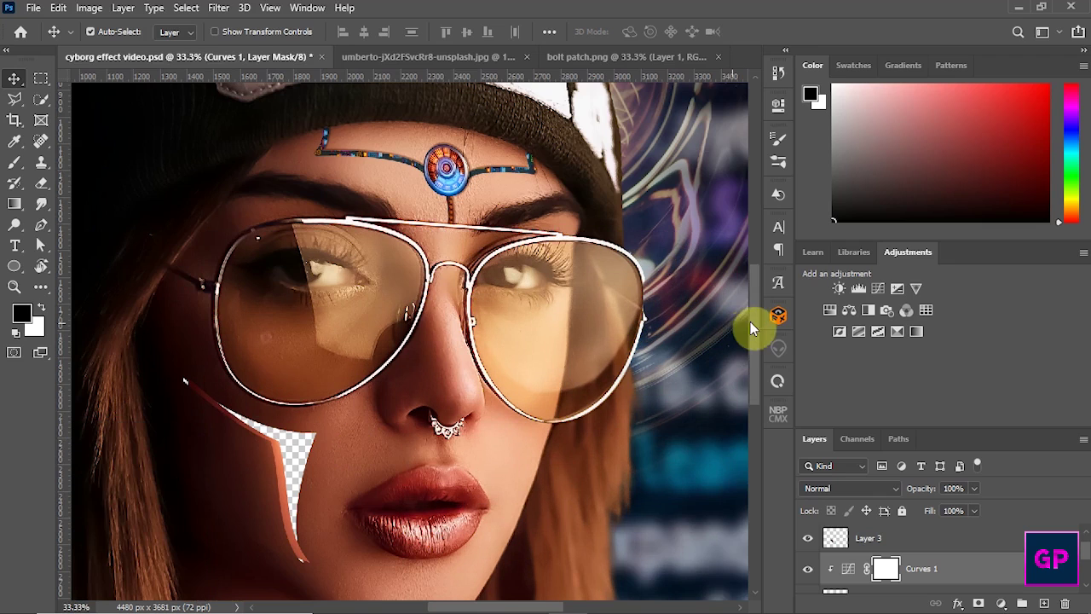
scroll(92, 348, "down", 3)
key("z")
left_click_drag(255, 394, 312, 438)
left_click(887, 546)
key("b")
left_click(386, 353, "alt")
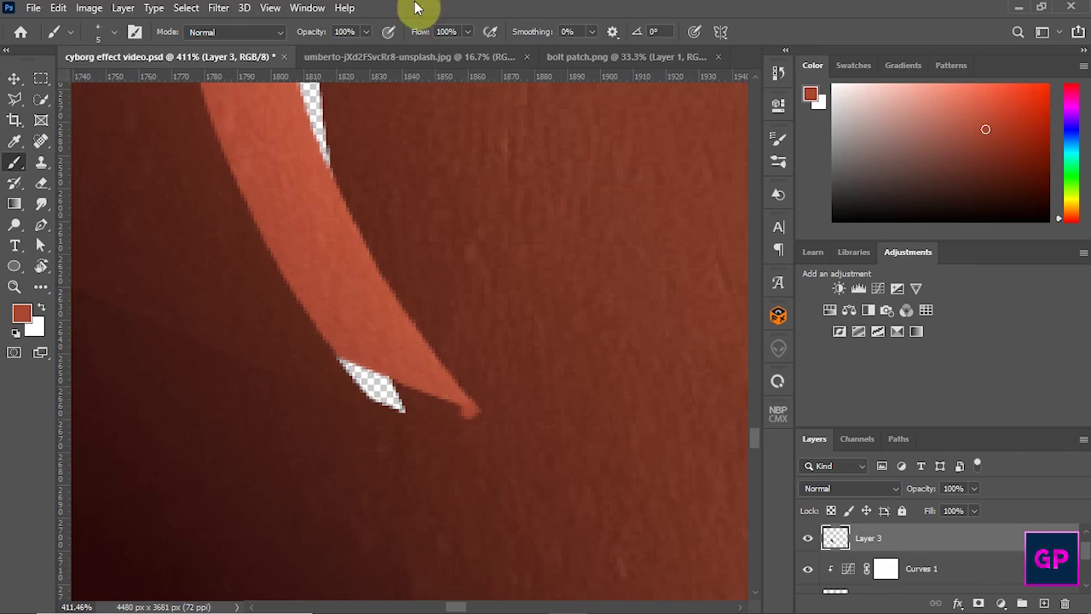
mouse_move(470, 413)
left_mouse_down()
mouse_move(388, 417)
mouse_move(353, 368)
mouse_move(442, 405)
mouse_move(399, 410)
mouse_move(341, 344)
mouse_move(396, 421)
mouse_move(349, 359)
mouse_move(371, 383)
mouse_move(374, 371)
mouse_move(437, 403)
left_mouse_up()
key("ctrl+z")
left_click_drag(468, 32, 439, 54)
key("ctrl+1")
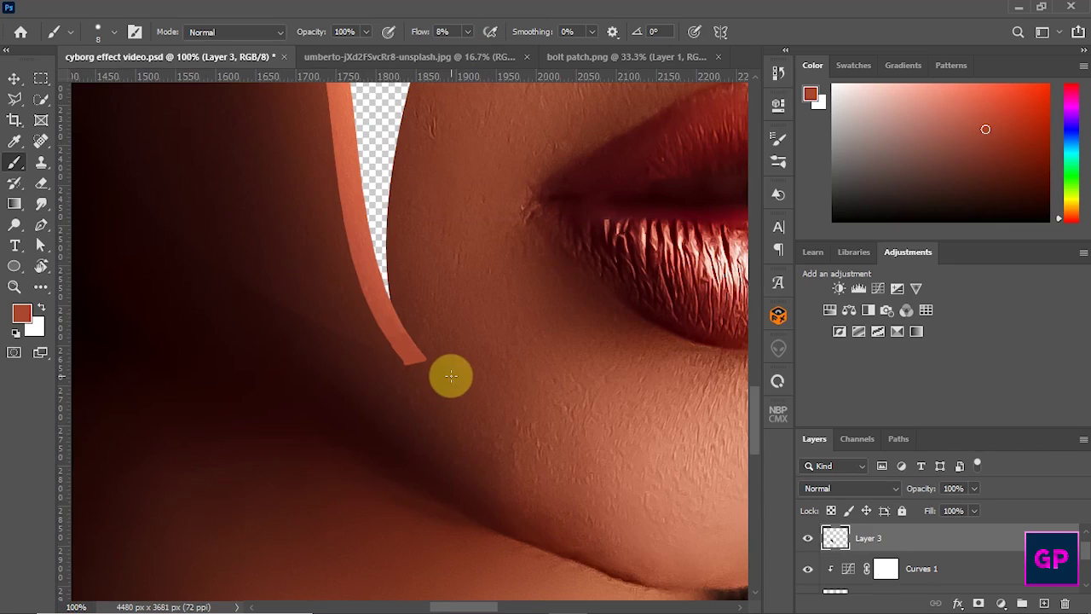
Step: Cover the transparent gap at the flap's upper tip with dark red sampled beside it, using a small brush at 100% flow
key("ctrl+minus")
key("ctrl+minus")
key("ctrl+minus")
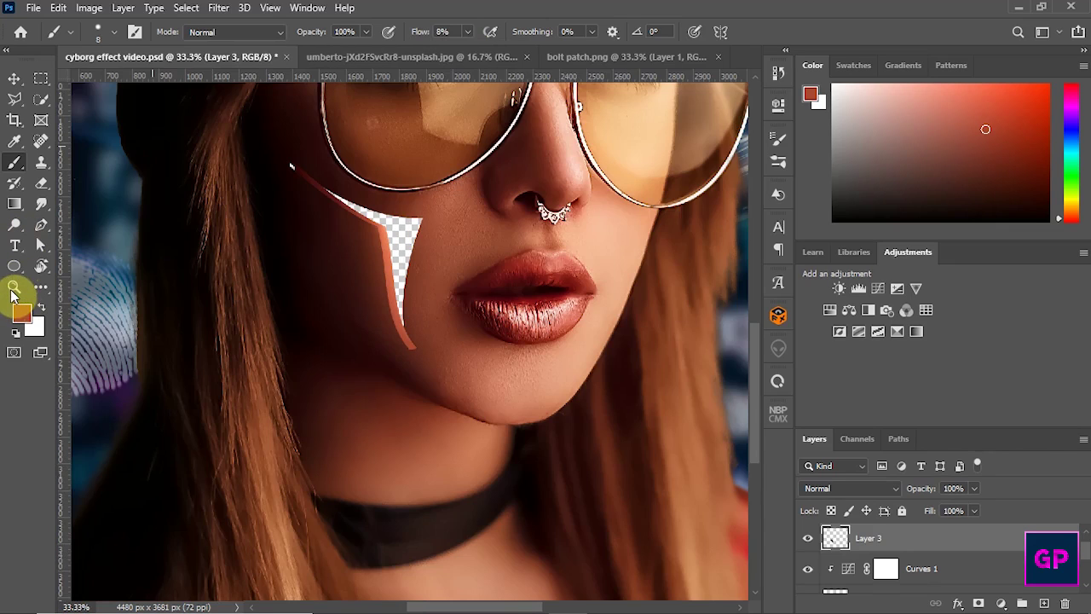
left_click(14, 287)
left_click_drag(281, 160, 309, 197)
key("b")
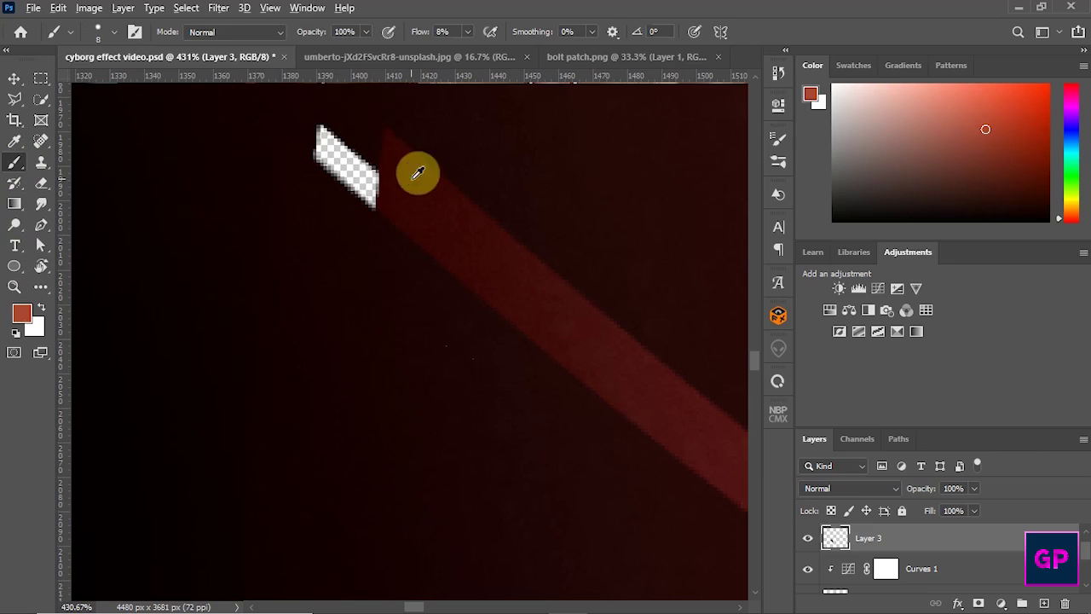
left_click(382, 139, "alt")
mouse_move(467, 31)
left_mouse_down()
mouse_move(457, 49)
mouse_move(555, 48)
left_mouse_up()
mouse_move(381, 136)
left_mouse_down()
mouse_move(327, 162)
mouse_move(358, 177)
mouse_move(356, 161)
mouse_move(378, 201)
mouse_move(326, 159)
left_mouse_up()
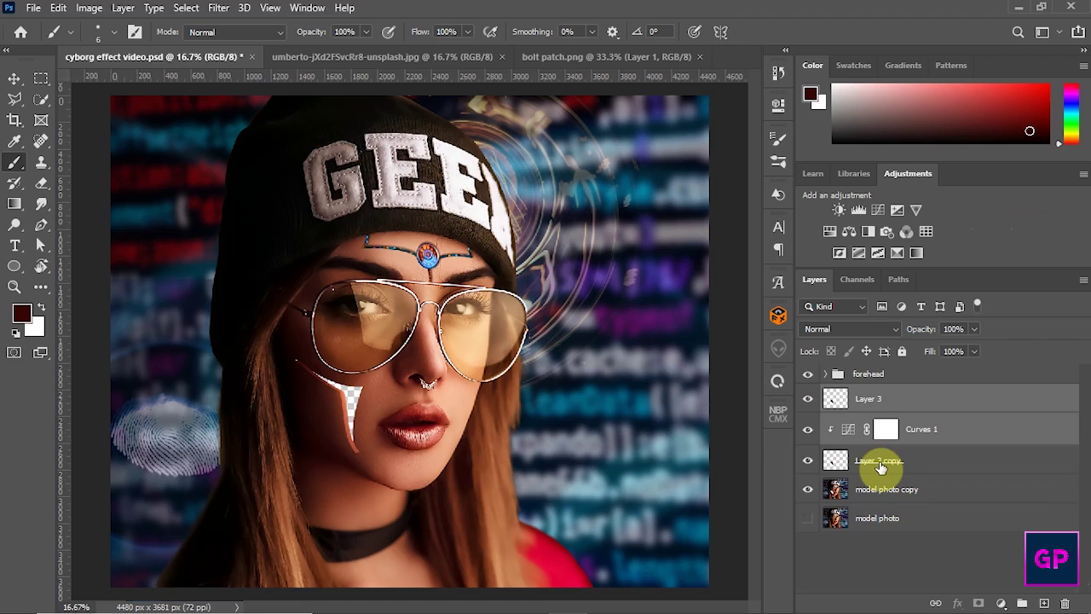
Step: Combine Layer 3, its Curves adjustment and the Layer 3 copy into one smart object named "right cheak"
left_click(881, 466)
right_click(882, 464)
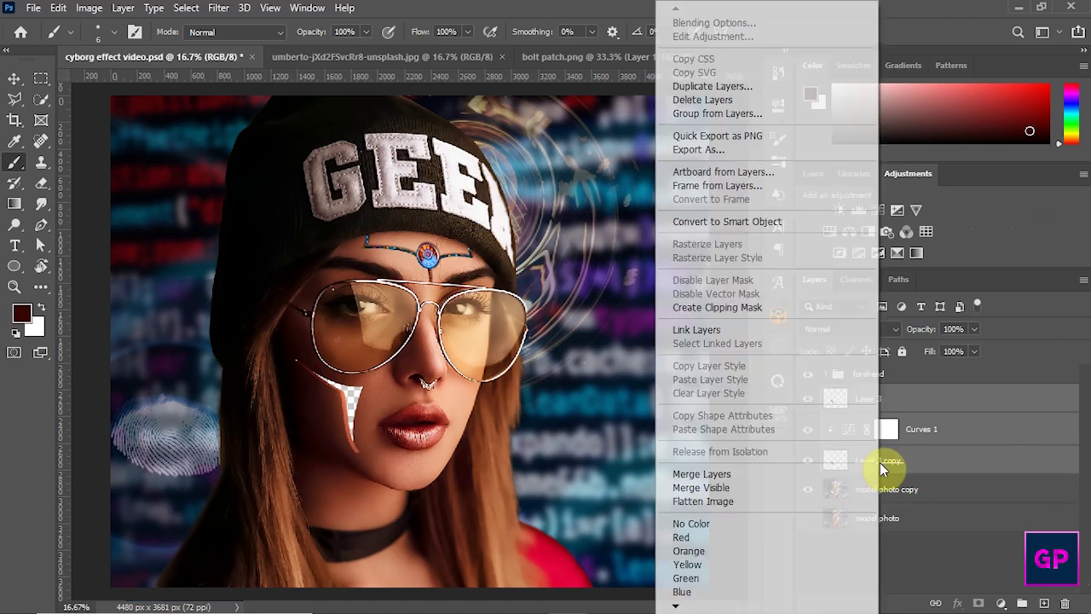
left_click(723, 222)
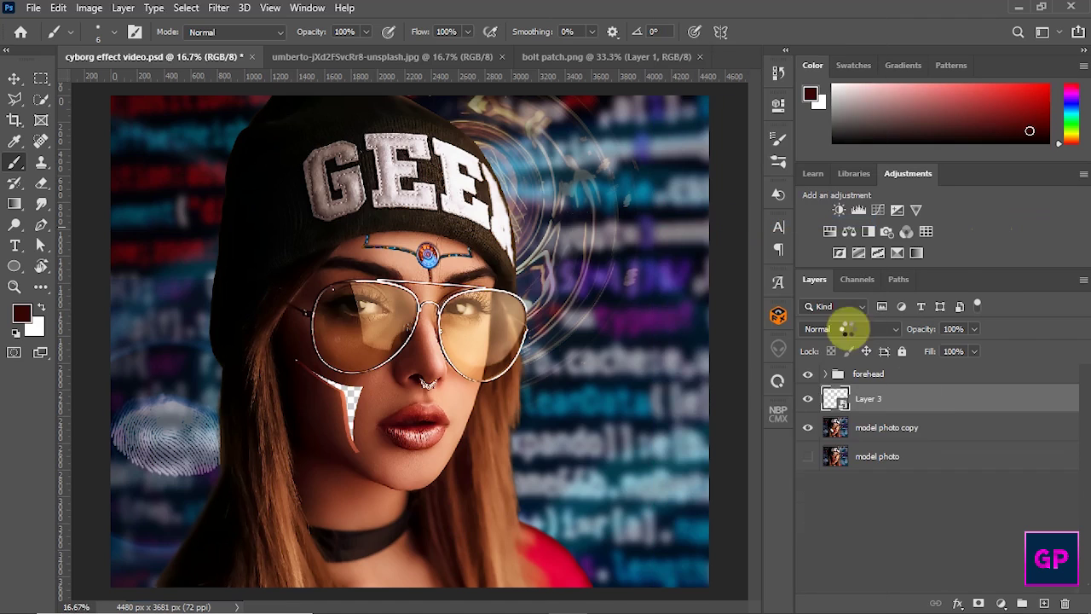
type("right")
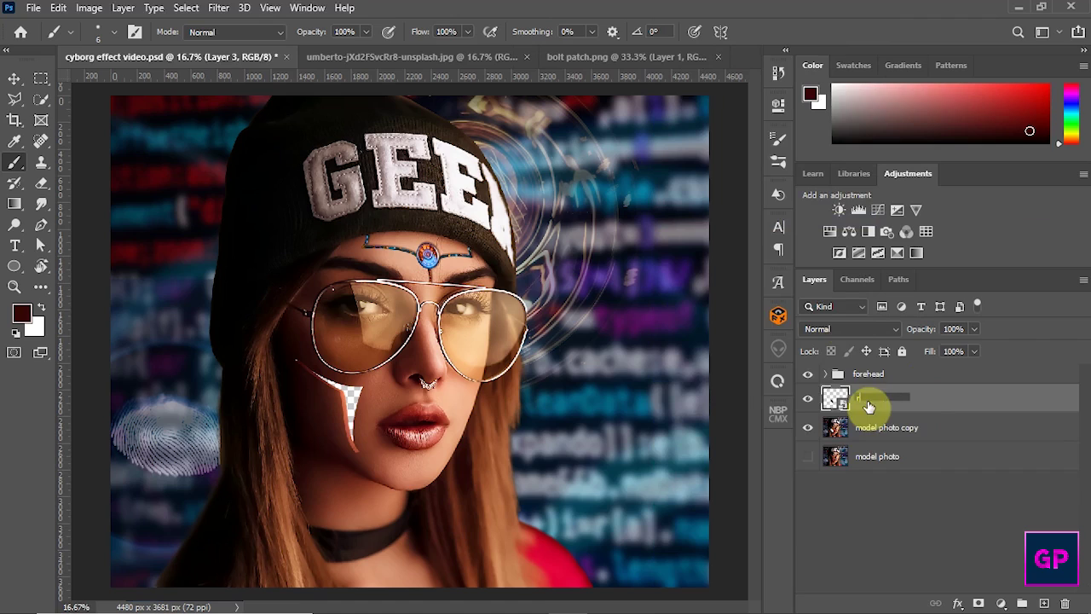
type(" chea")
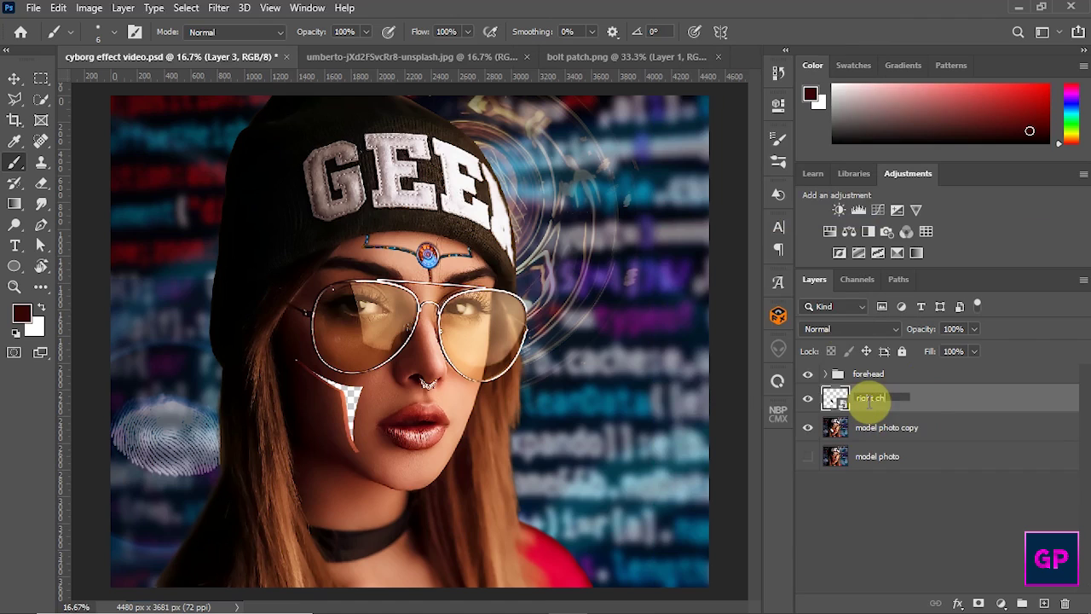
key("Return")
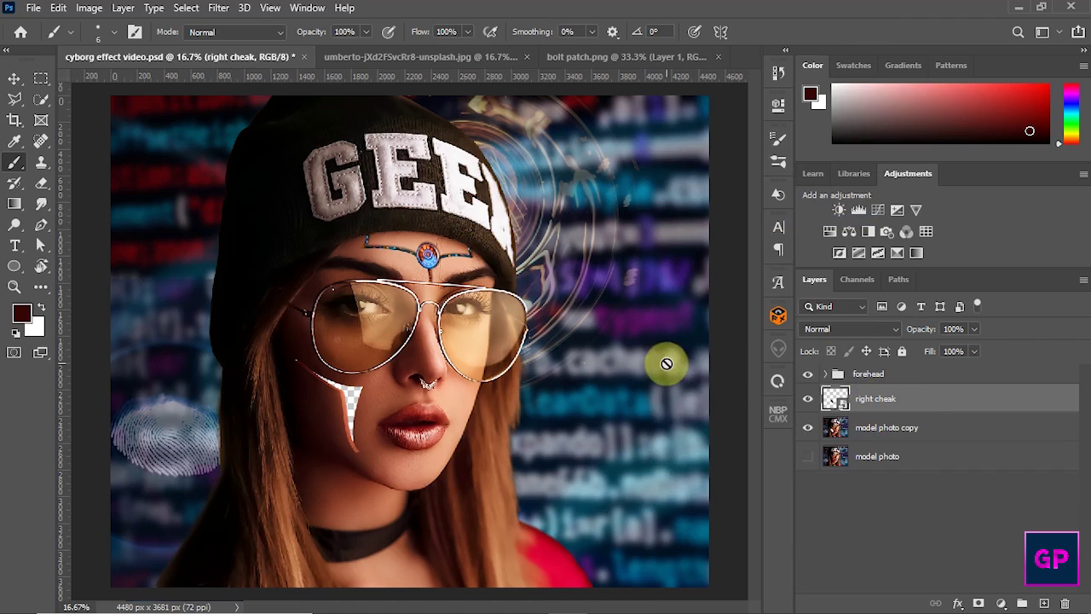
Step: Bring the circuit board photo into the cyborg portrait document and place its layer beneath the model photo copy
left_click(435, 53)
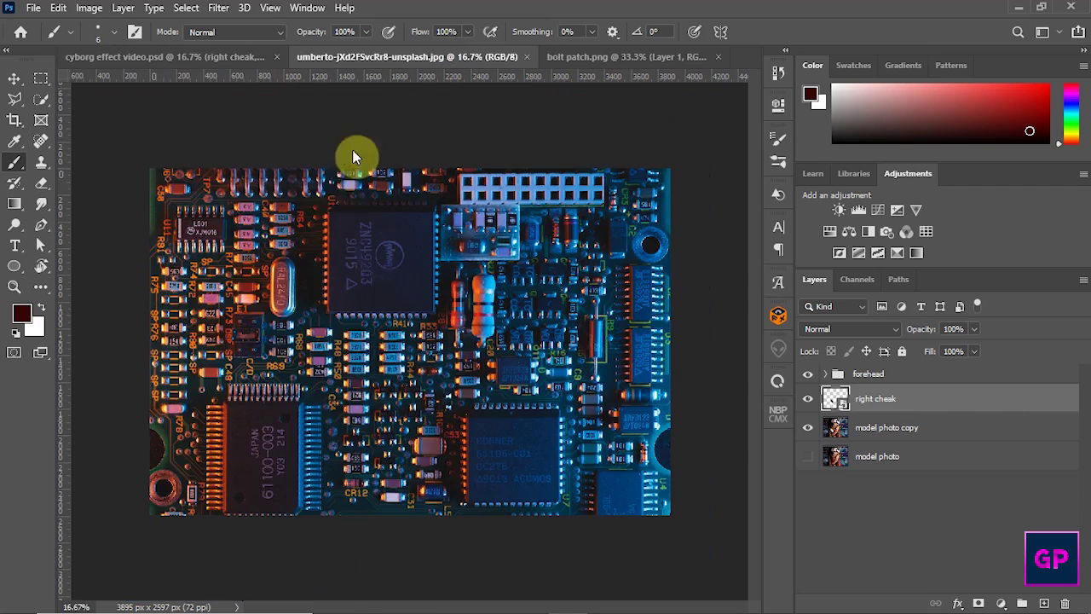
left_click(15, 79)
left_click_drag(251, 183, 349, 304)
left_click_drag(936, 401, 938, 476)
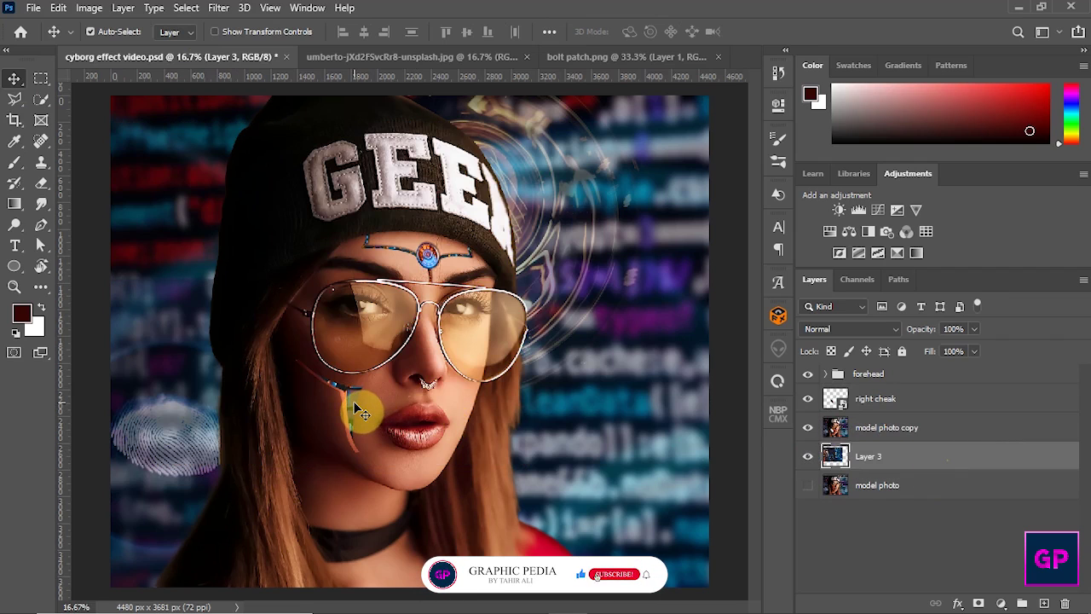
Step: Scale down, rotate and reposition the circuit board so it fills the opening behind the cheek flap
key("ctrl+t")
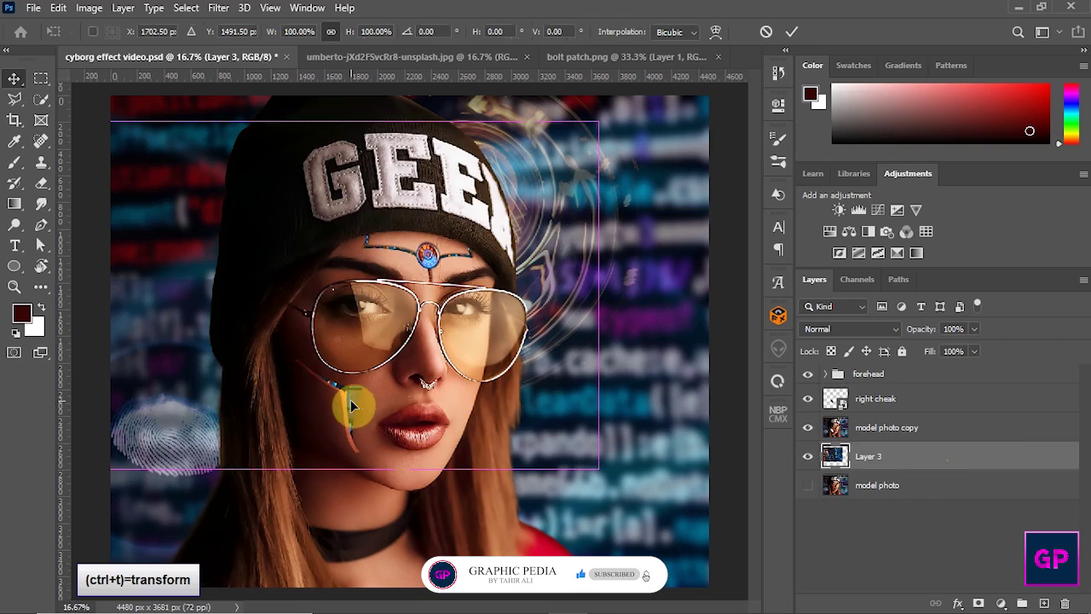
left_click_drag(599, 122, 292, 429)
left_click_drag(453, 361, 351, 362)
left_click_drag(321, 450, 341, 423)
left_click_drag(397, 480, 389, 434)
key("Return")
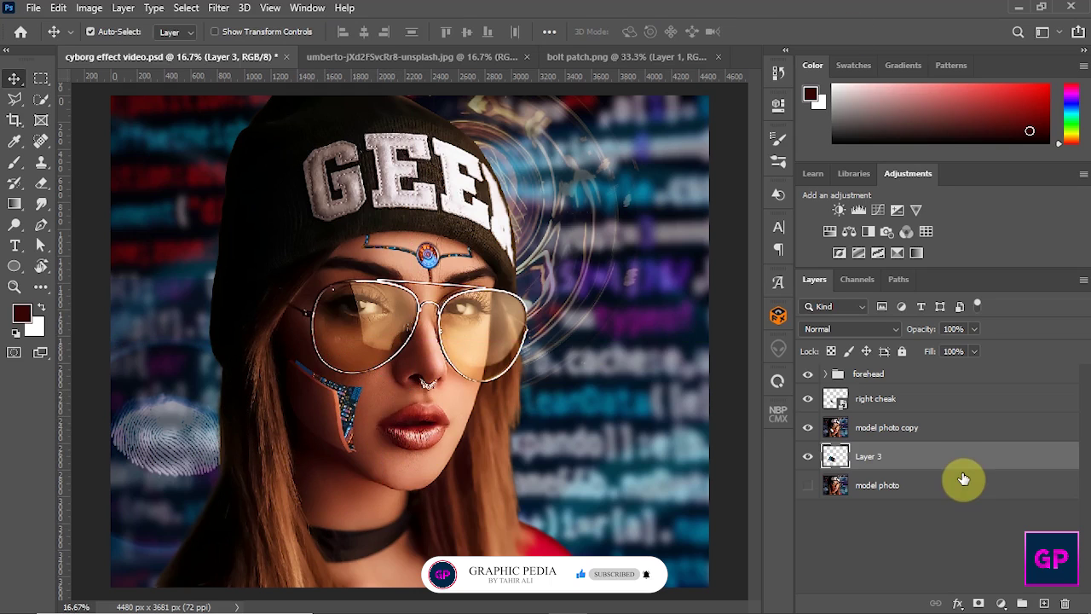
Step: Add a Hue/Saturation adjustment clipped to the circuit board layer and raise its saturation strongly
left_click(999, 600)
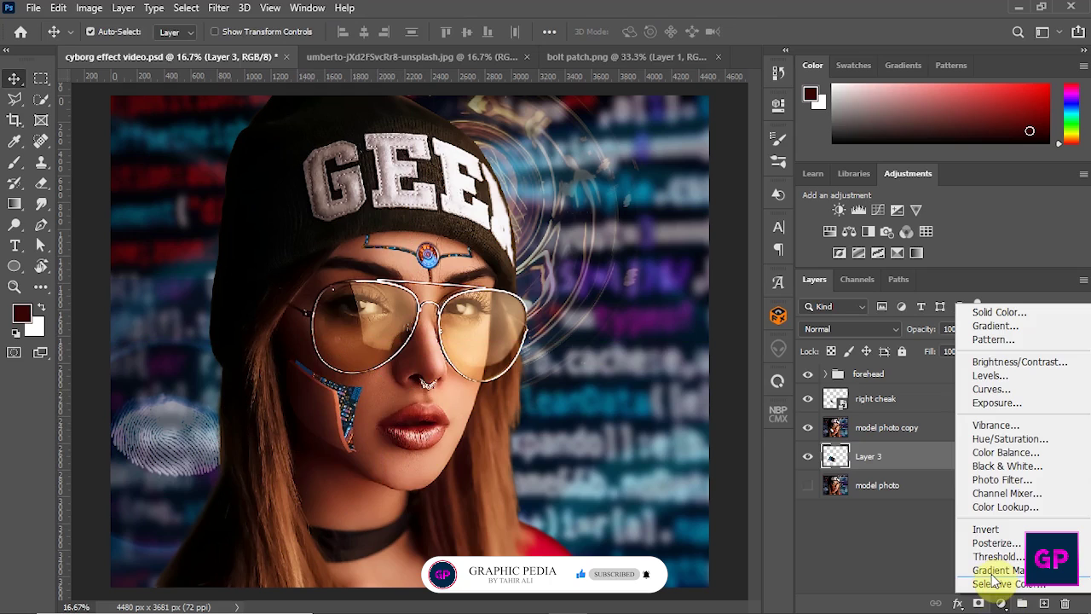
left_click(999, 438)
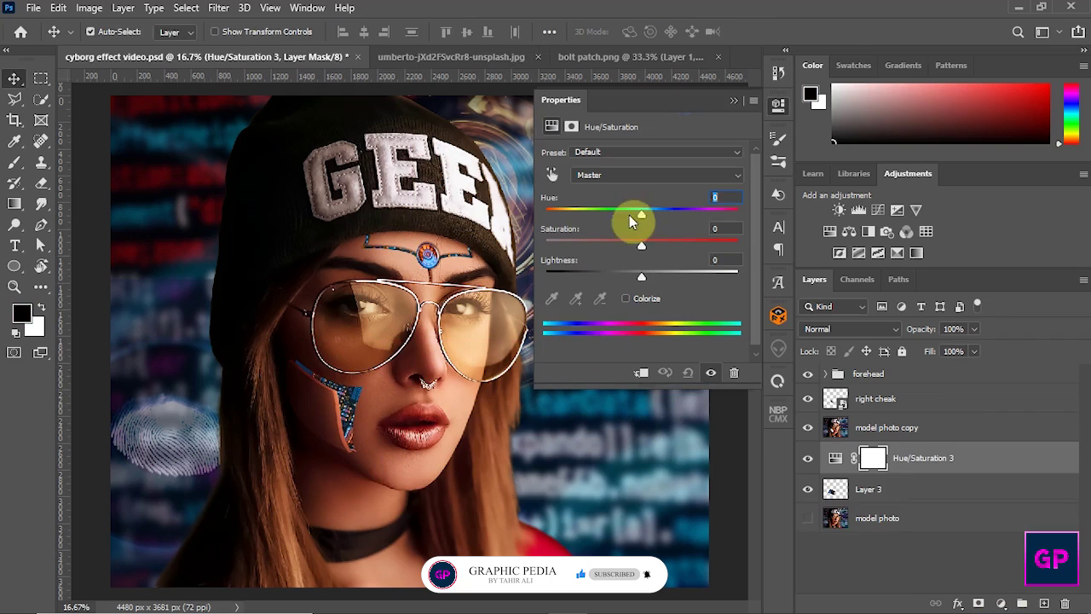
left_click(641, 373)
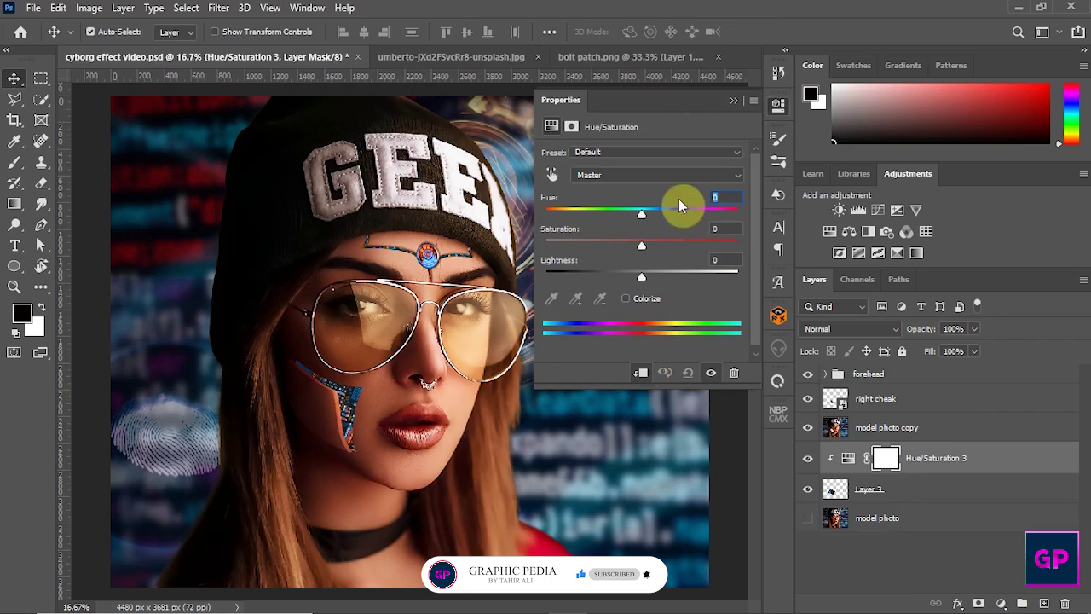
left_click_drag(642, 246, 758, 244)
left_click(348, 419)
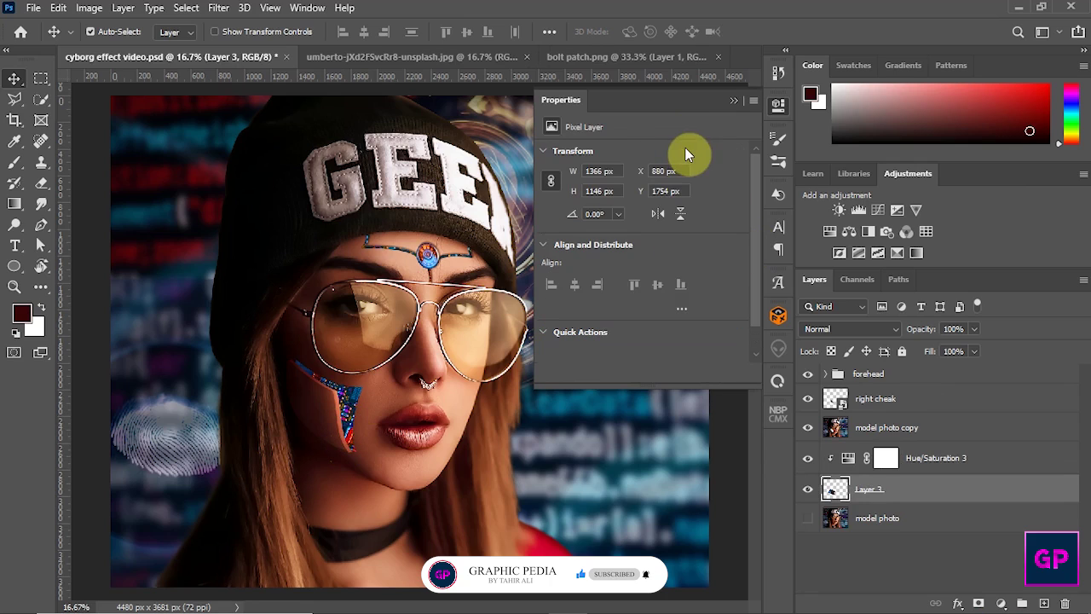
left_click(733, 99)
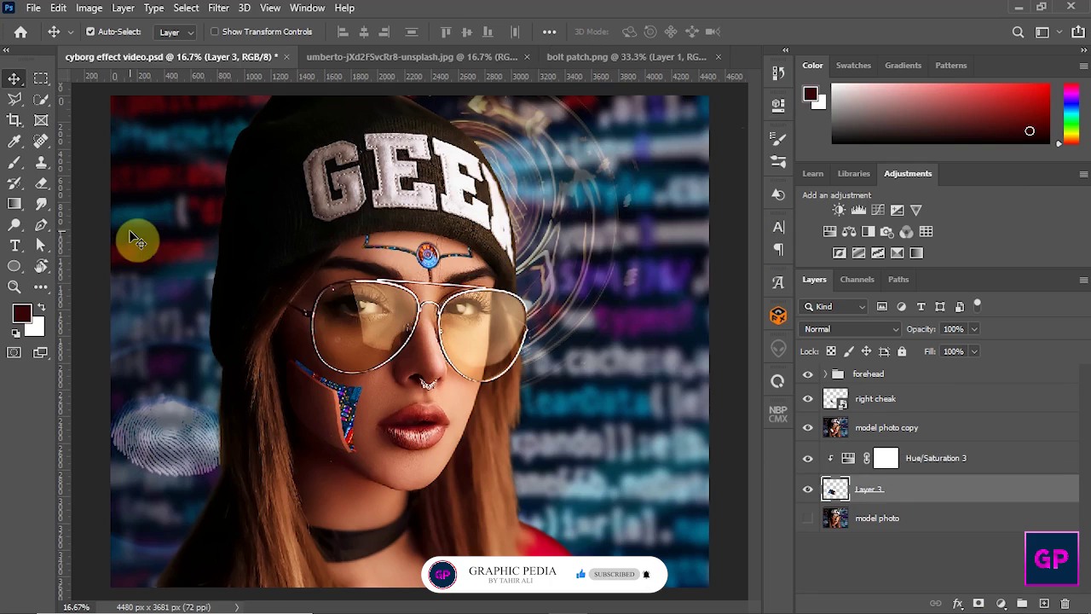
Step: Shade the edges of the cheek circuit in black with a soft brush at 34% flow to add depth
left_click(13, 164)
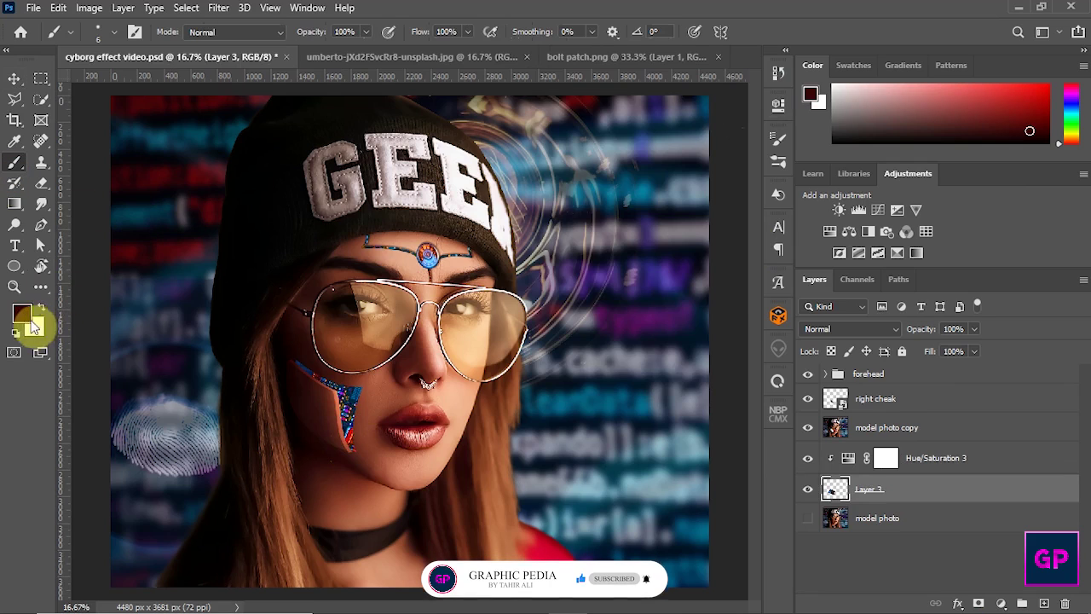
left_click(15, 334)
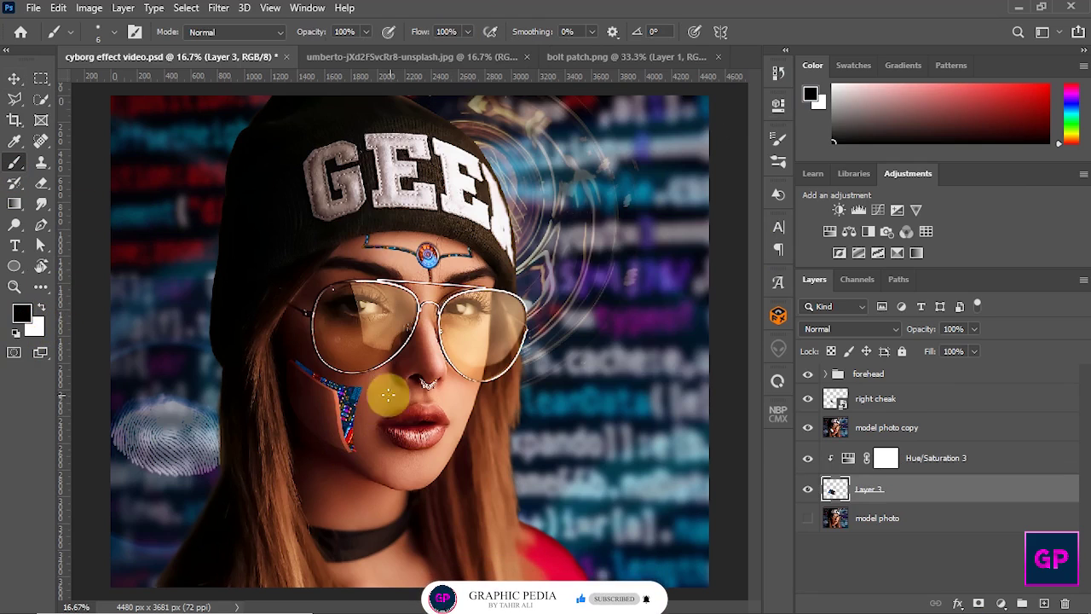
left_click_drag(468, 32, 429, 156)
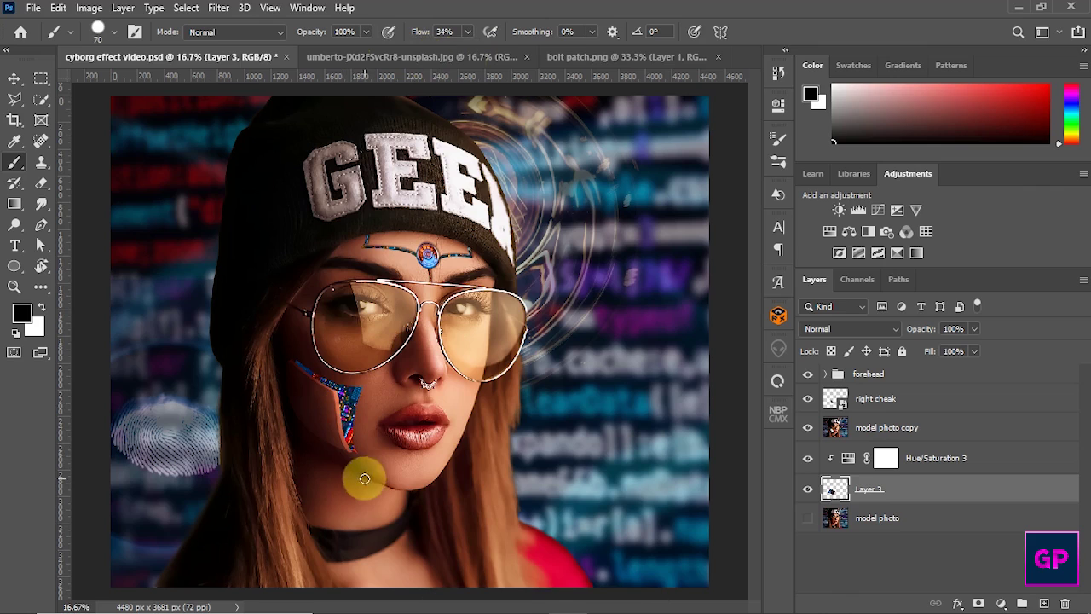
left_click(104, 31)
left_click(111, 202)
left_click(348, 399)
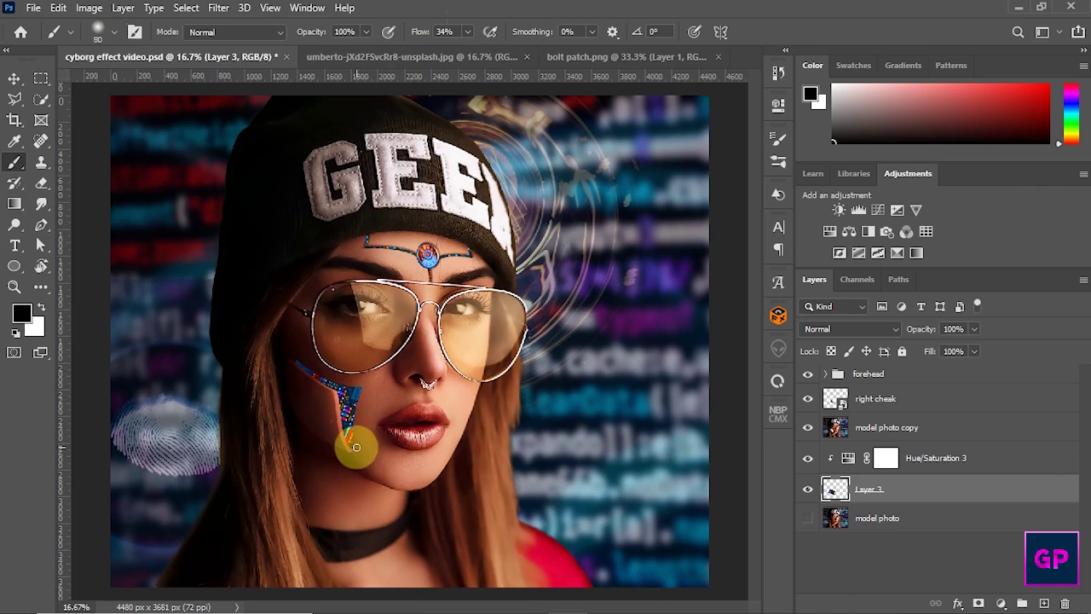
mouse_move(360, 407)
left_mouse_down()
mouse_move(355, 451)
mouse_move(300, 362)
left_mouse_up()
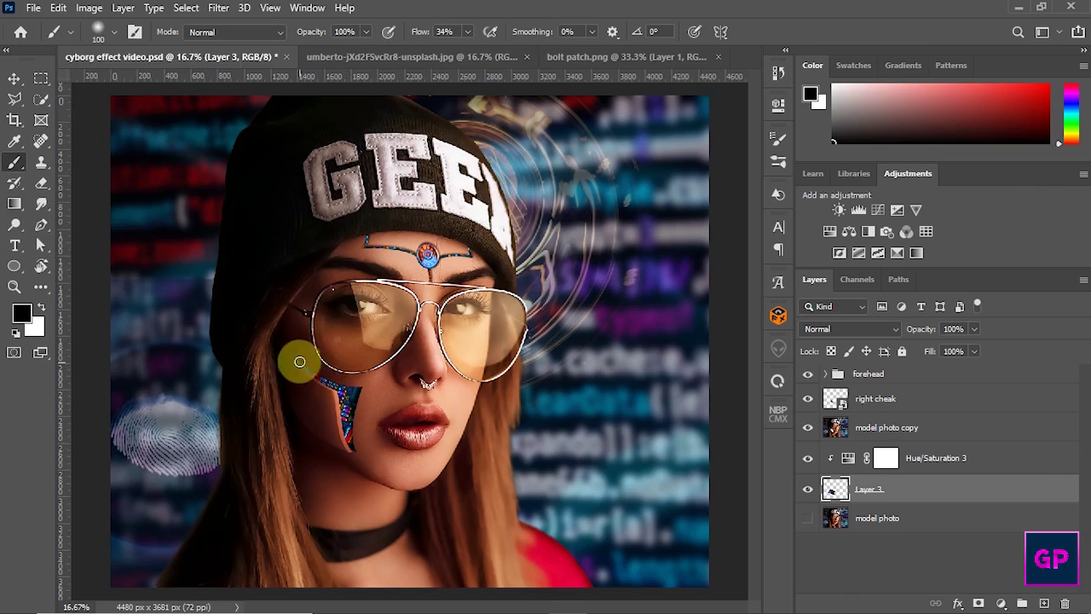
Step: On the model photo copy, outline a closed Pen path on the lit cheek between the glasses and the mouth corner
left_click(887, 405)
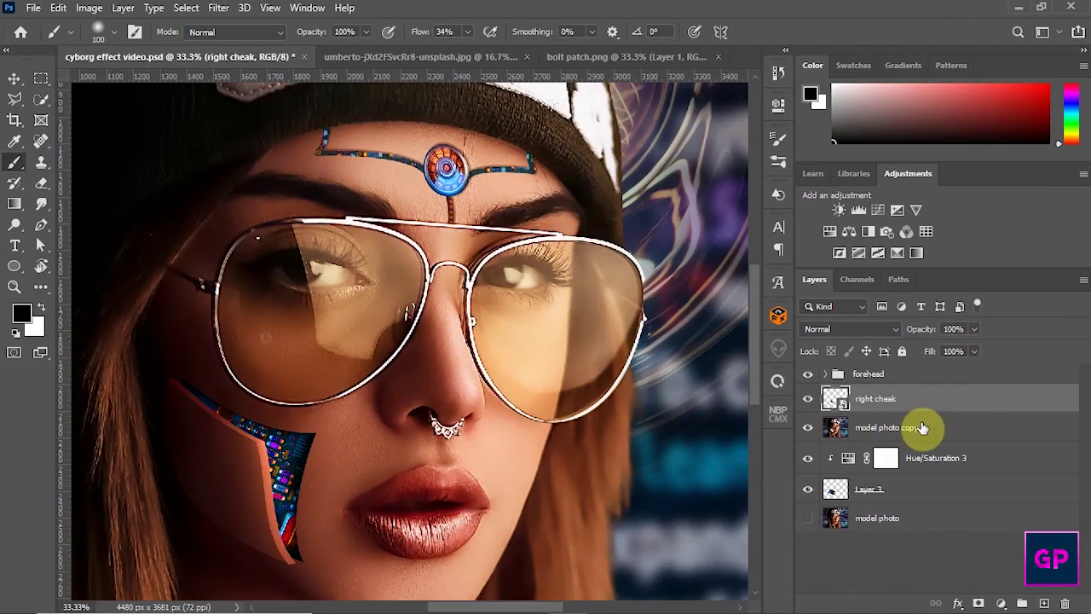
left_click(921, 428)
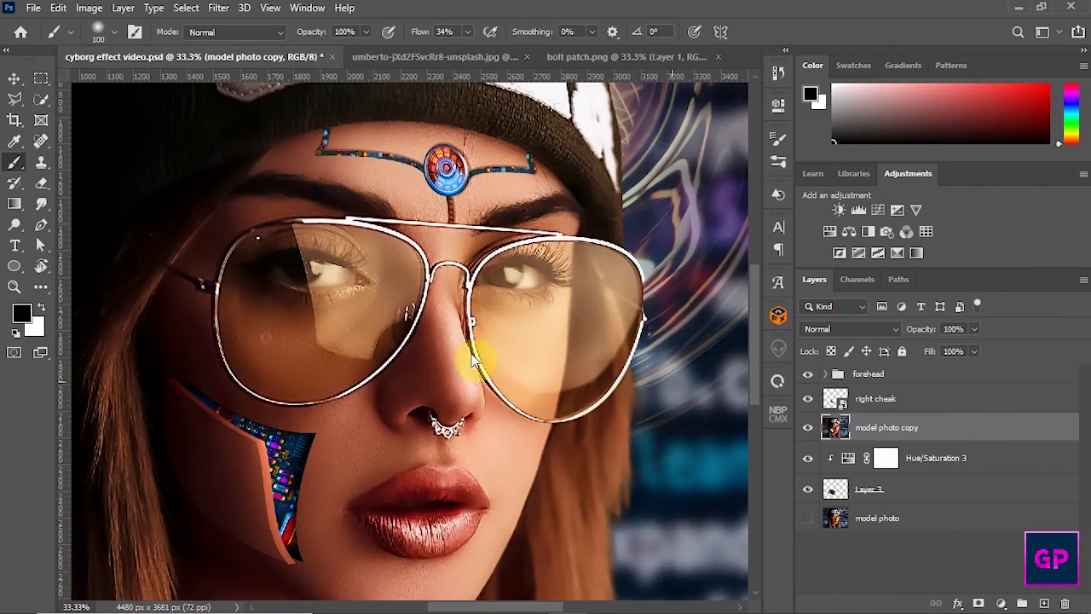
left_click(43, 231)
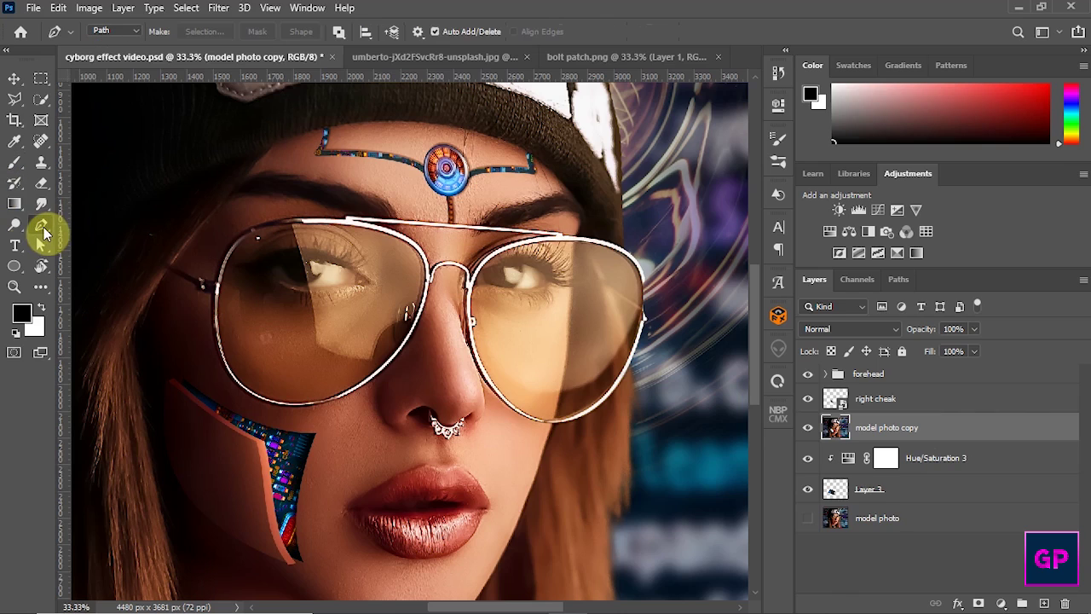
left_click(544, 430)
left_click_drag(517, 506, 504, 516)
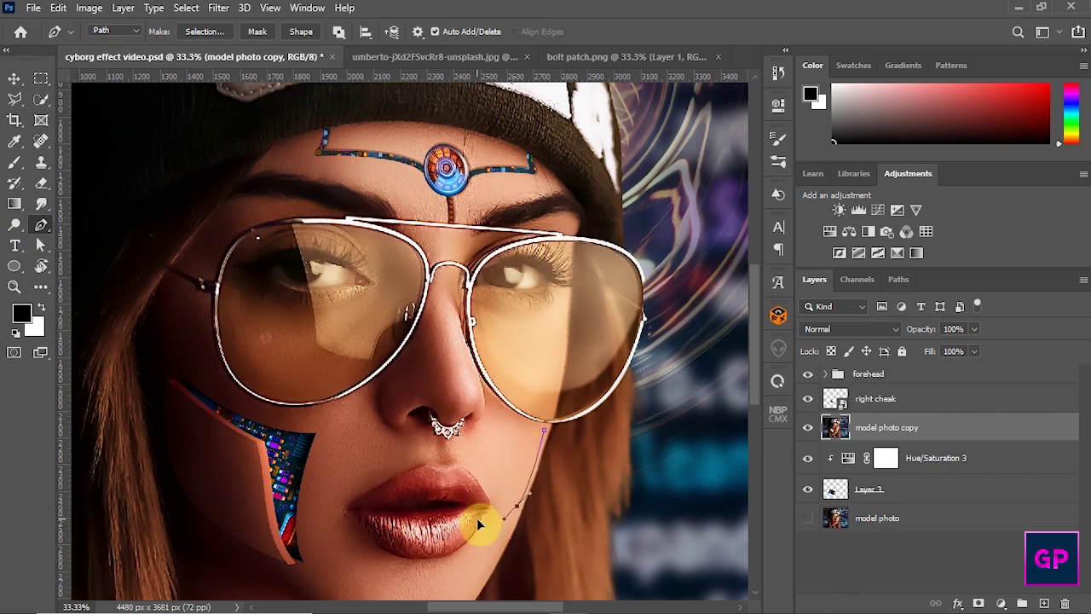
left_click(497, 508)
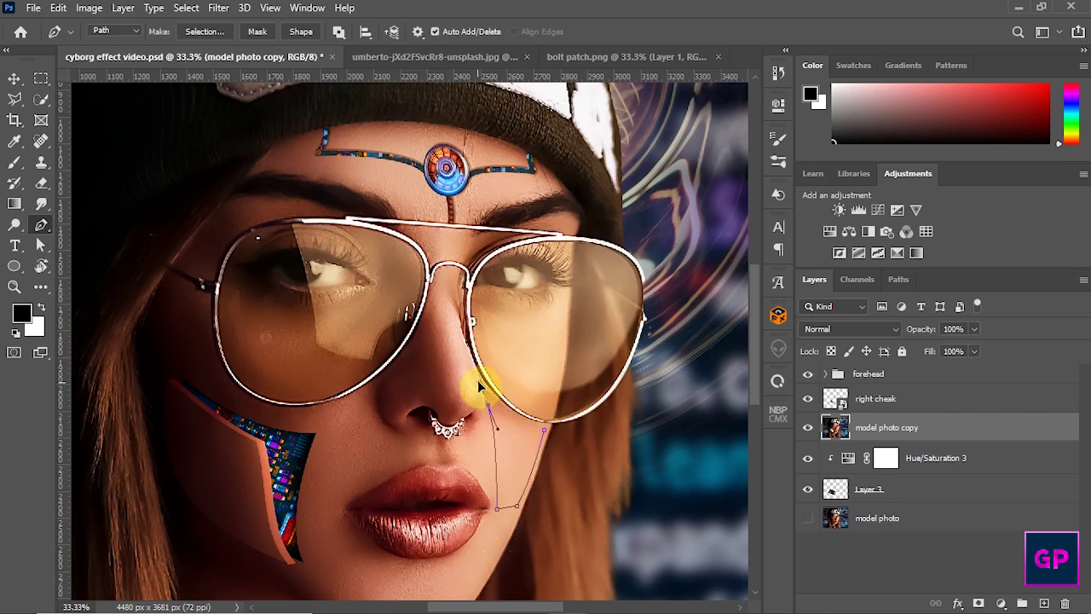
left_click_drag(544, 429, 563, 433)
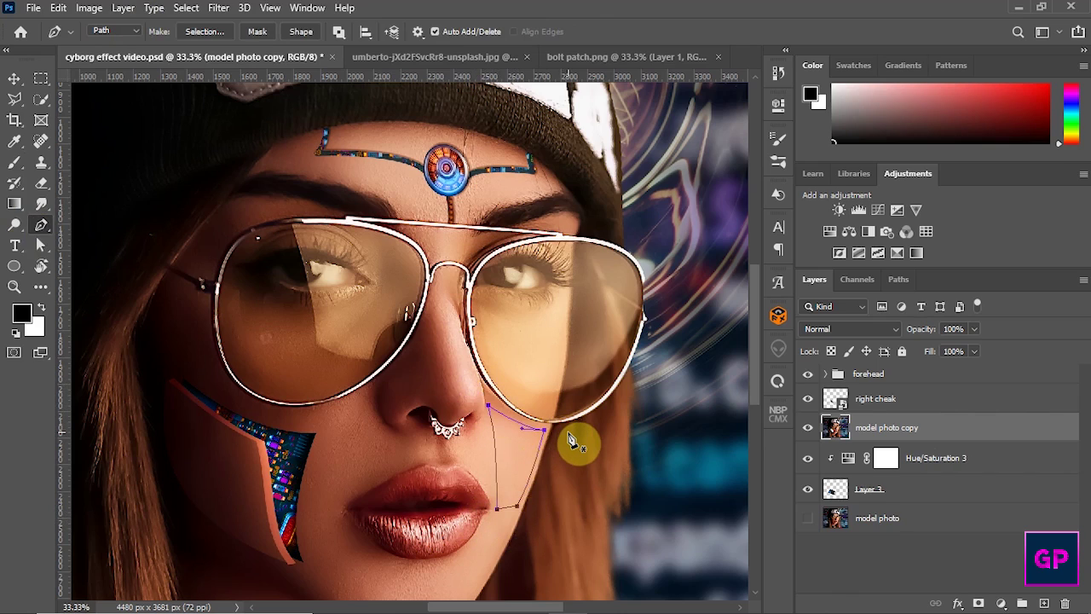
Step: Cut the outlined lit-cheek patch onto its own layer, shift it slightly outward and down to open a gap, and save the document
key("ctrl+Return")
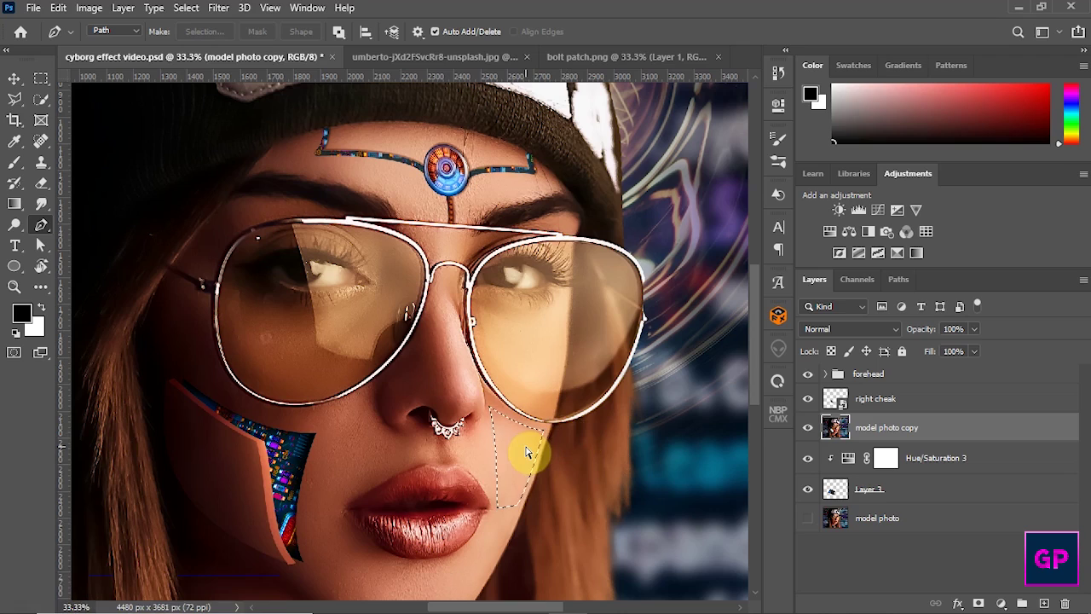
key("ctrl+shift+j")
left_click(13, 79)
left_click_drag(515, 441, 525, 447)
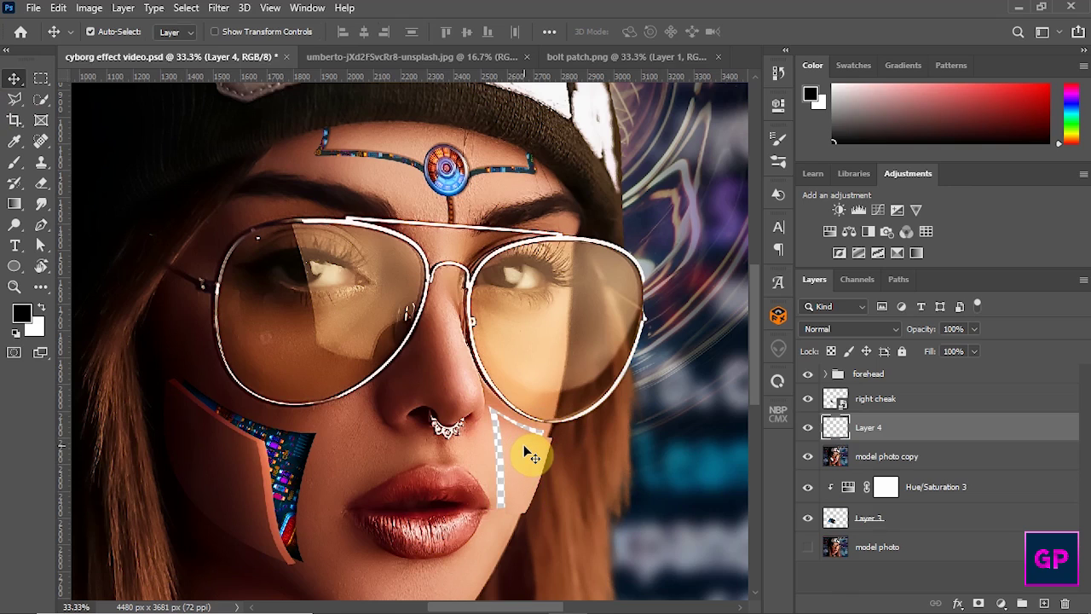
key("ctrl+s")
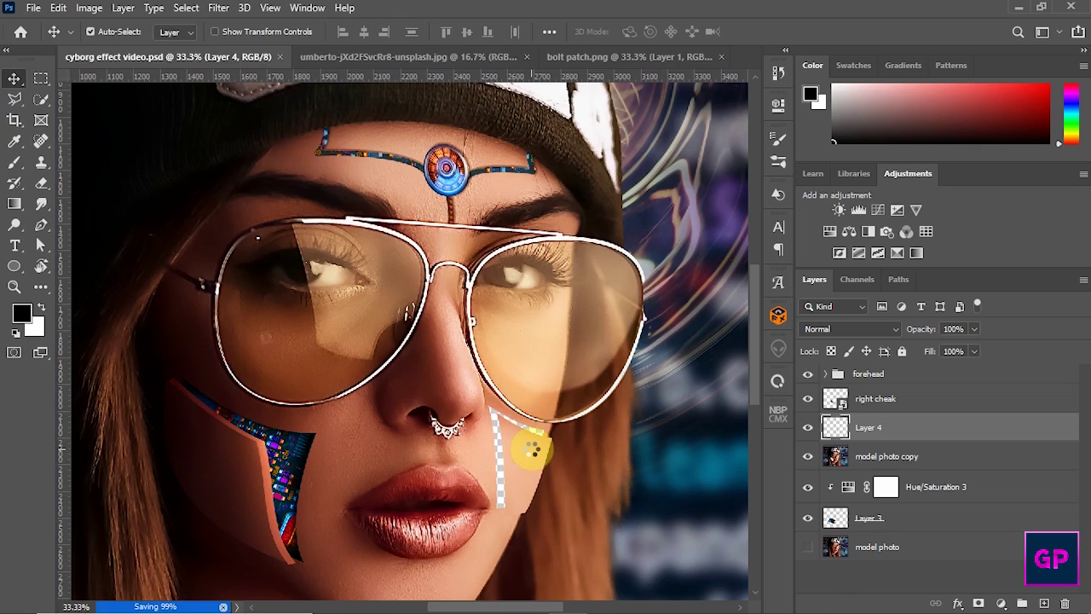
Step: Warp the lit-cheek patch on Layer 4 outward at its upper inner corner to widen the gap beside the nose
key("ctrl+t")
right_click(531, 453)
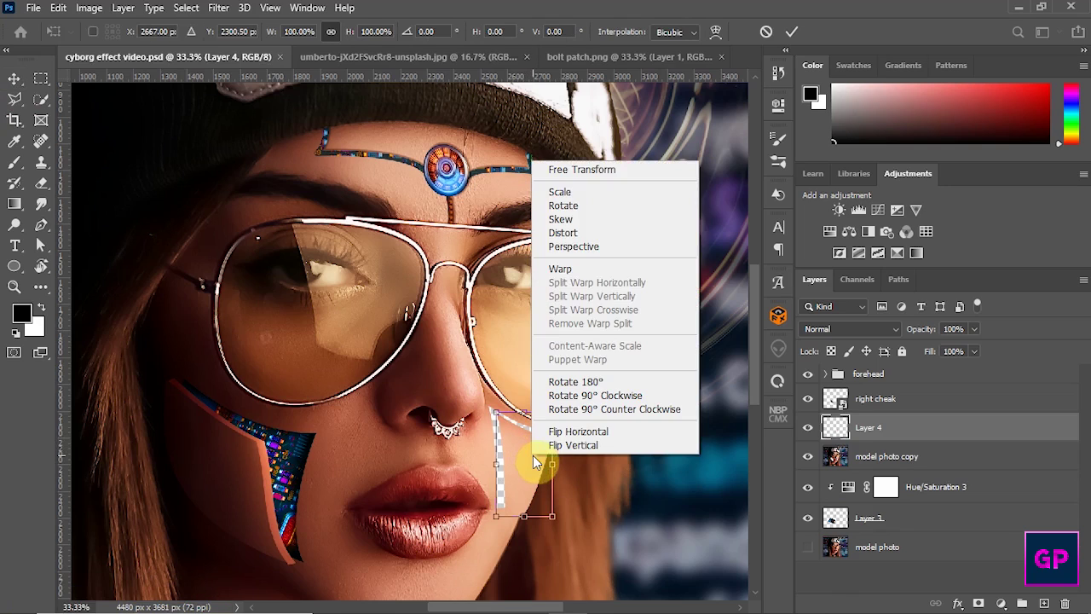
left_click(565, 271)
left_click_drag(496, 412, 545, 406)
left_click(792, 32)
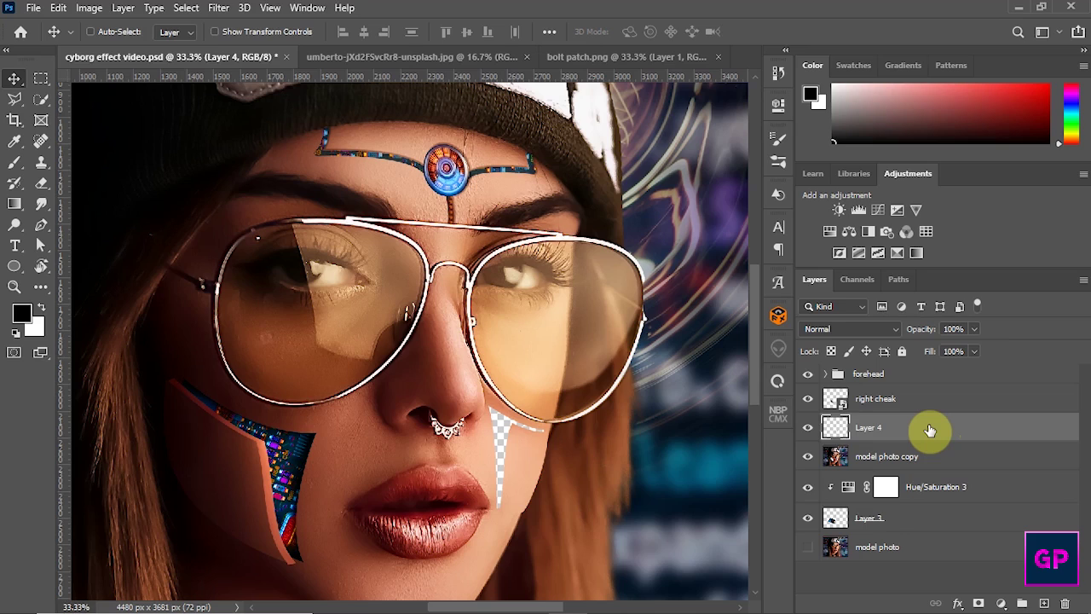
Step: Duplicate the lit-cheek patch beneath itself, offset toward the gap, and brighten the copy with a clipped Curves adjustment
key("ctrl+j")
left_click_drag(901, 433, 898, 472)
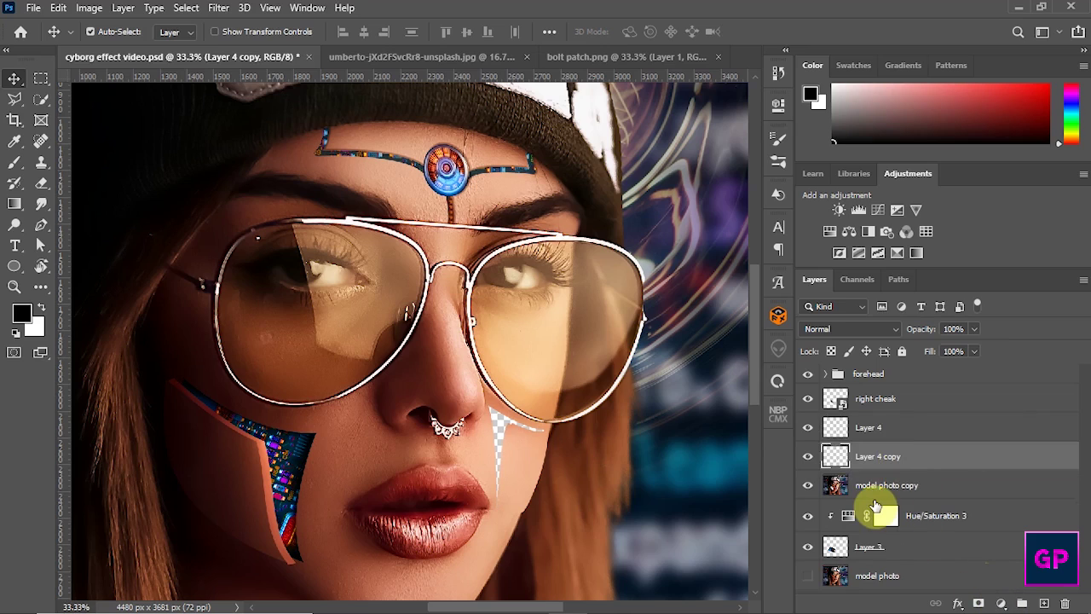
left_click(1001, 603)
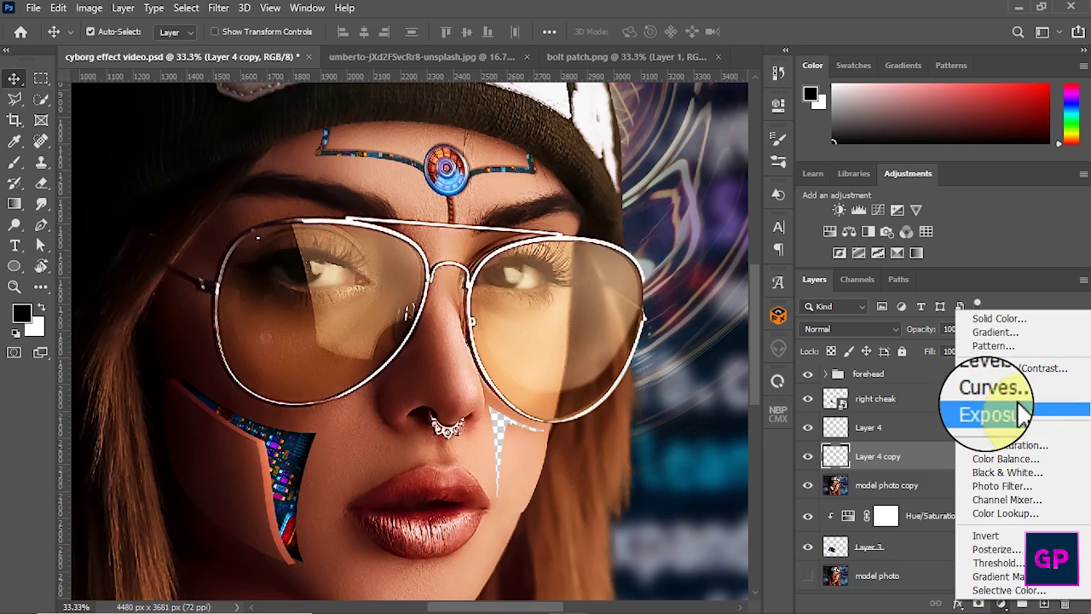
left_click(992, 395)
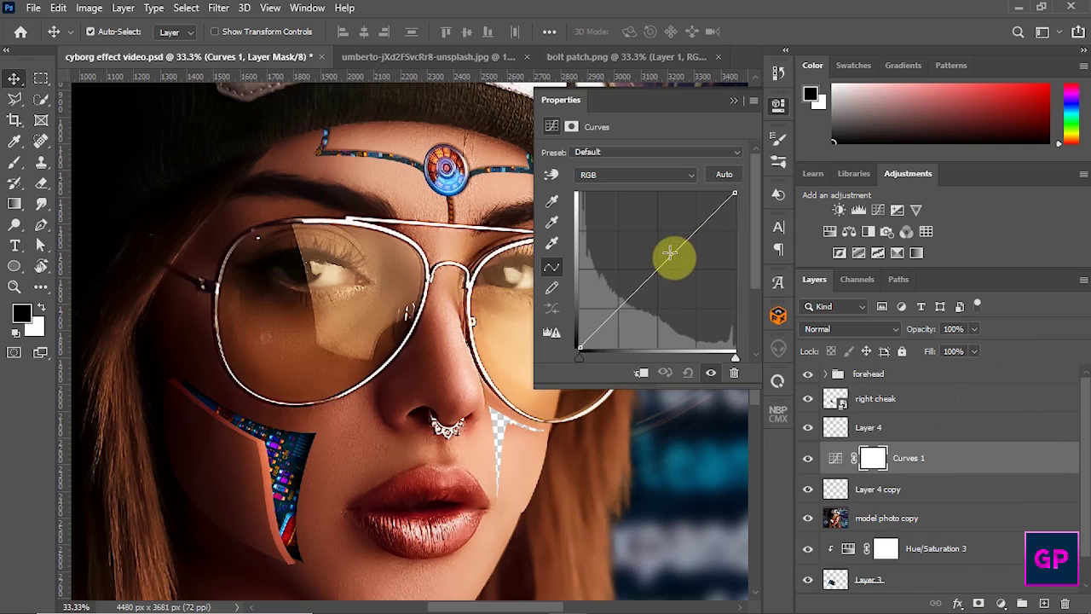
left_click(641, 373)
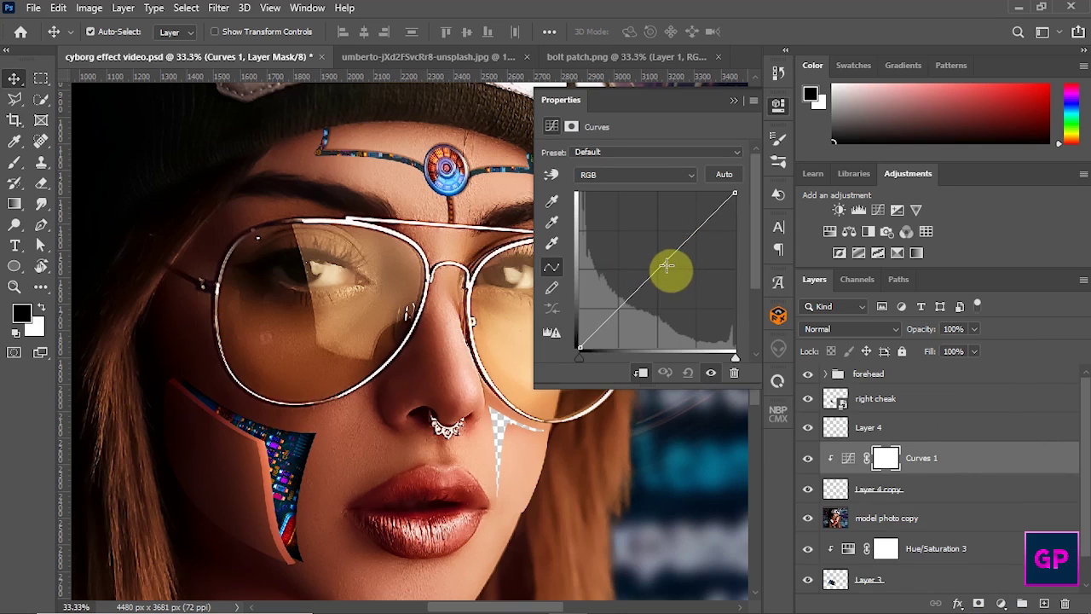
left_click_drag(667, 266, 657, 235)
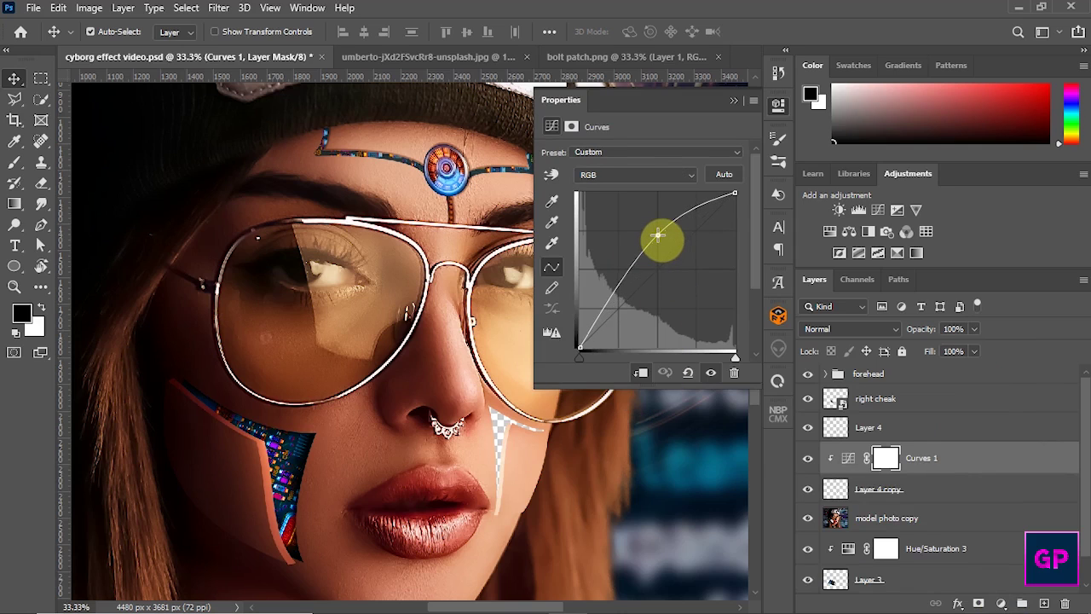
left_click(733, 101)
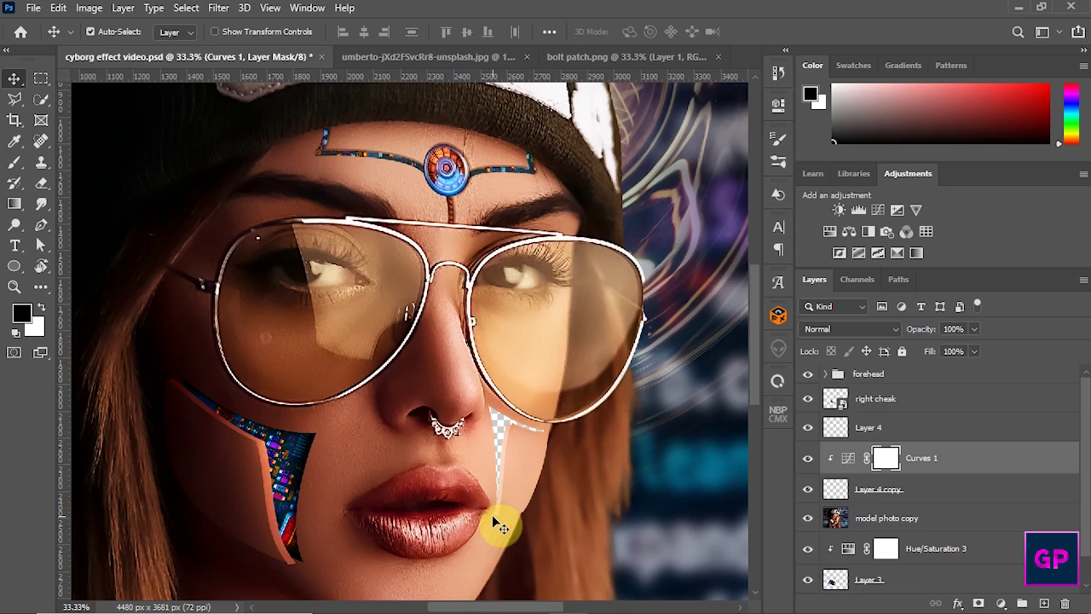
Step: On Layer 4, fill the notch at the flap's upper corner with sampled skin colour using a small brush at 87% flow
left_click(14, 287)
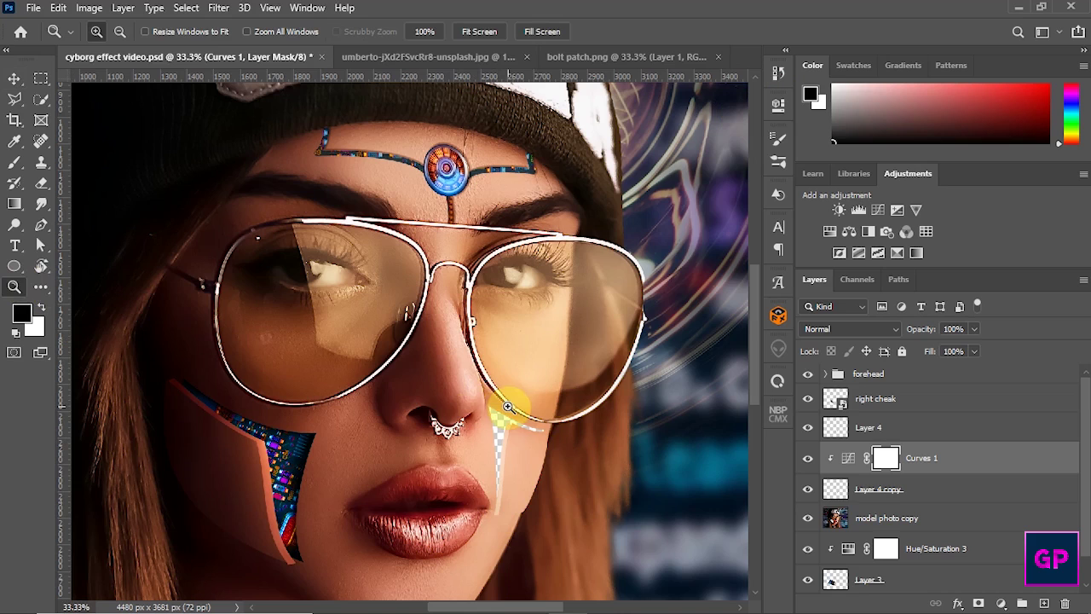
left_click_drag(498, 411, 523, 438)
left_click(524, 438, "ctrl")
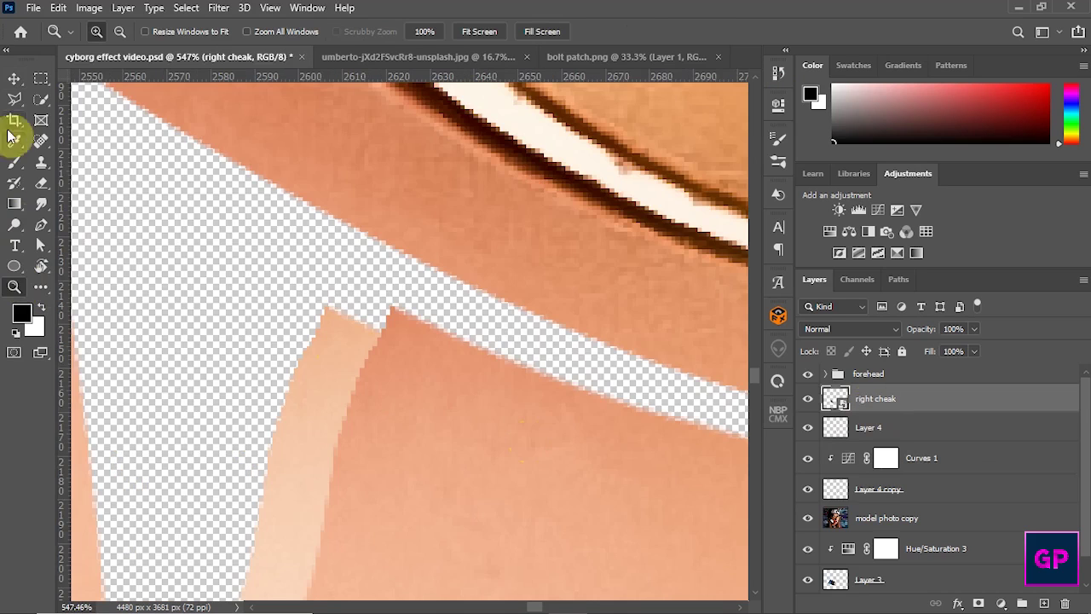
key("b")
left_click(490, 419, "ctrl")
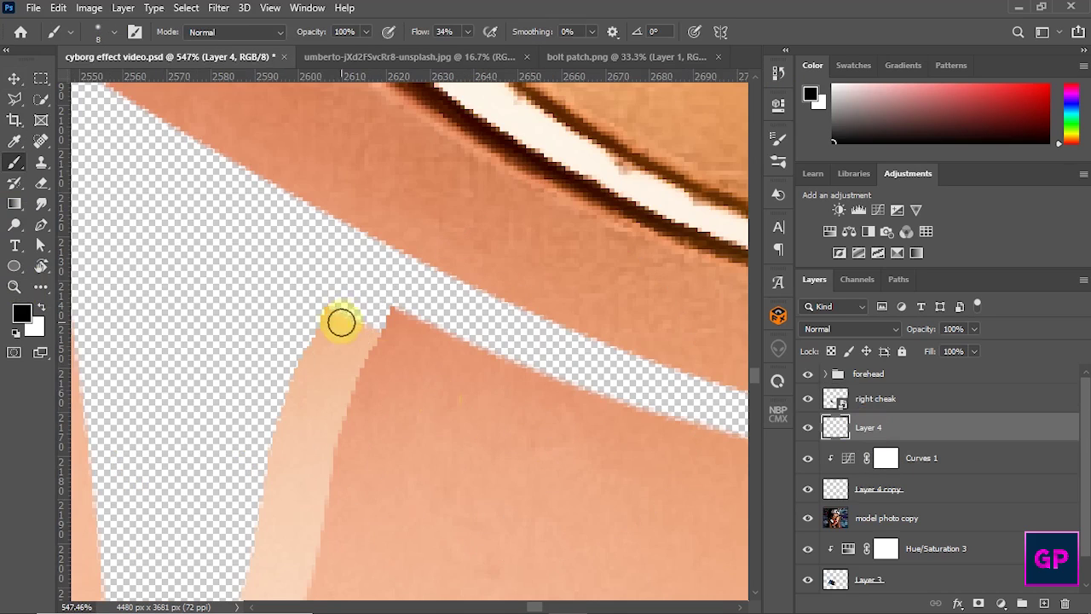
left_click(97, 34)
left_click(358, 366)
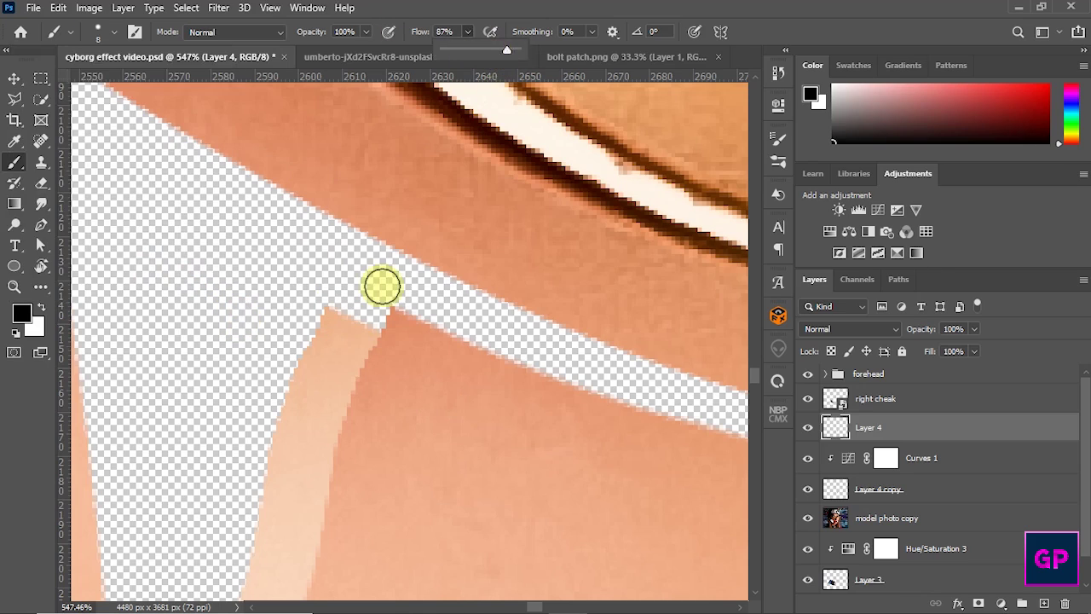
left_click(333, 309)
key("i")
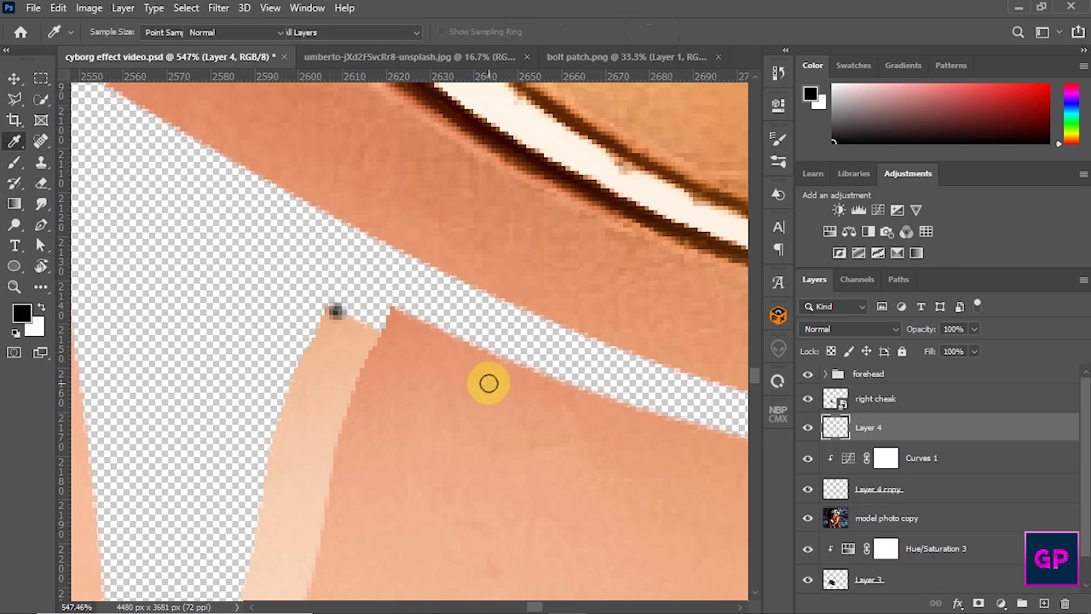
left_click(494, 377)
key("b")
left_click(334, 312)
mouse_move(385, 313)
left_mouse_down()
mouse_move(367, 331)
mouse_move(348, 316)
mouse_move(386, 312)
mouse_move(346, 348)
left_mouse_up()
Step: Convert Layer 4, Curves 1 and Layer 4 copy together into one smart object
key("ctrl+1")
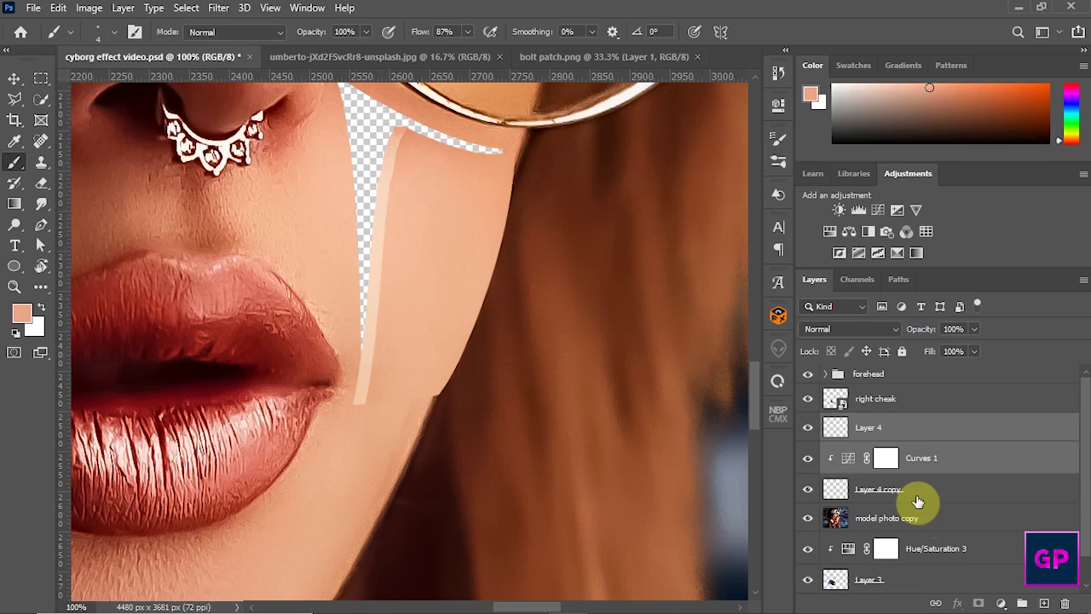
left_click(918, 501)
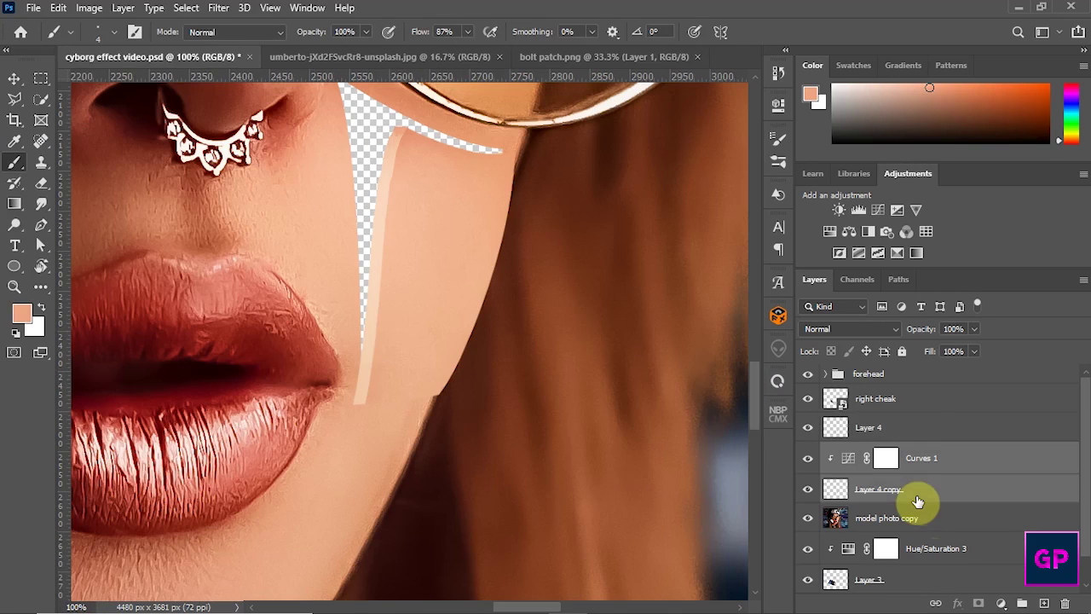
left_click(923, 427)
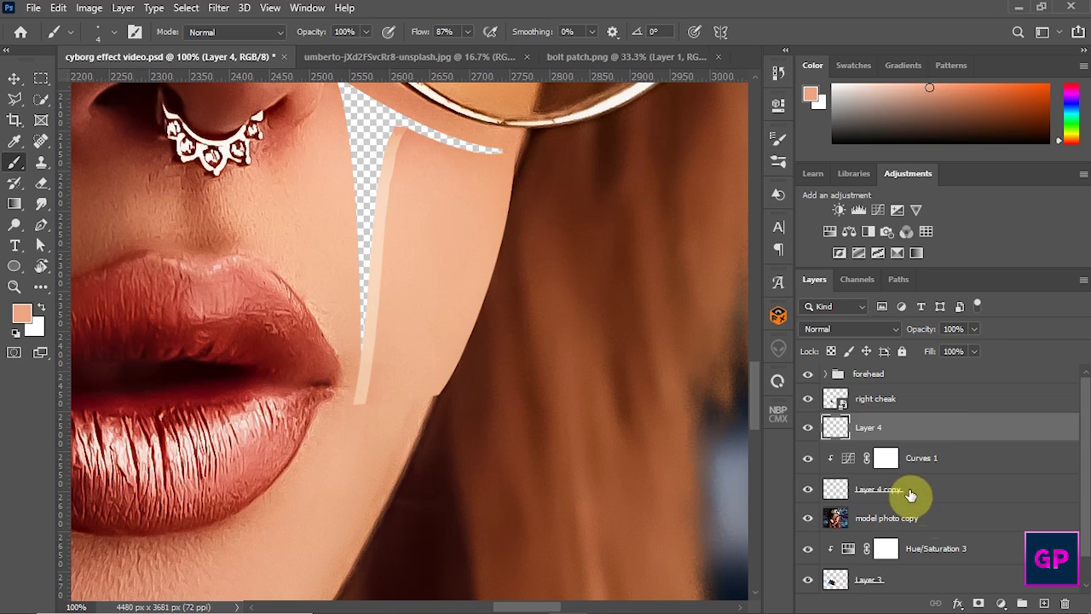
left_click(911, 495, "shift")
right_click(909, 491)
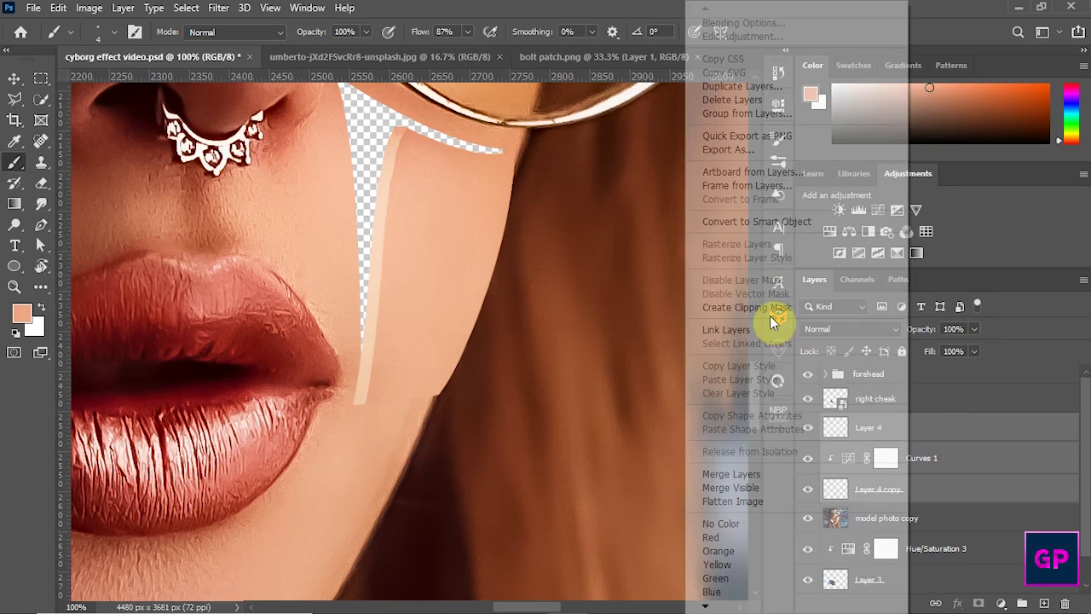
left_click(764, 225)
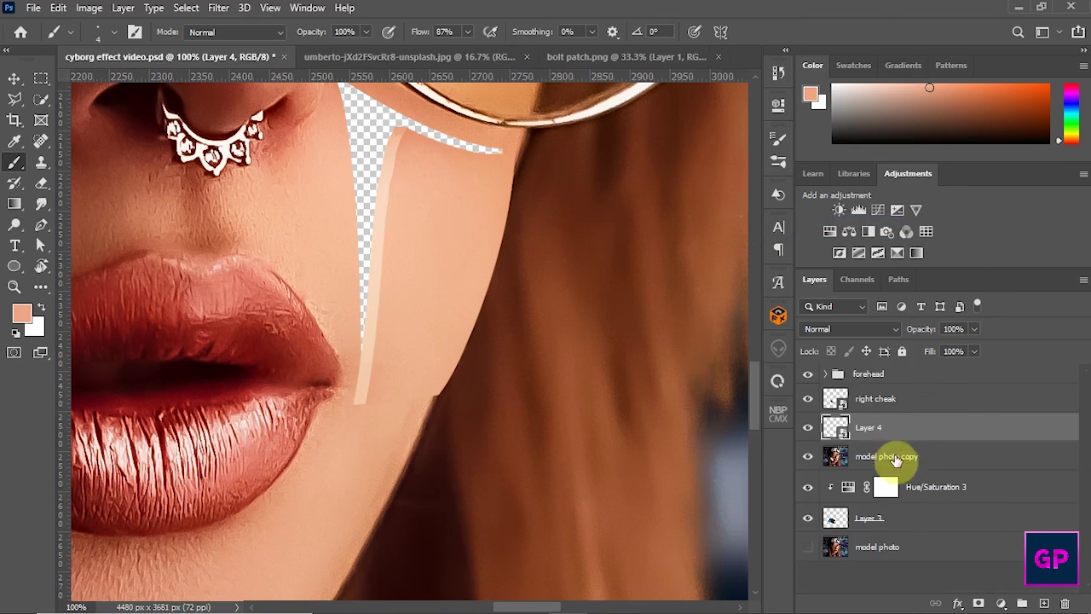
Step: Rename the lit-cheek smart object as left cheak
left_click(877, 432)
type("left")
type("eak")
key("Return")
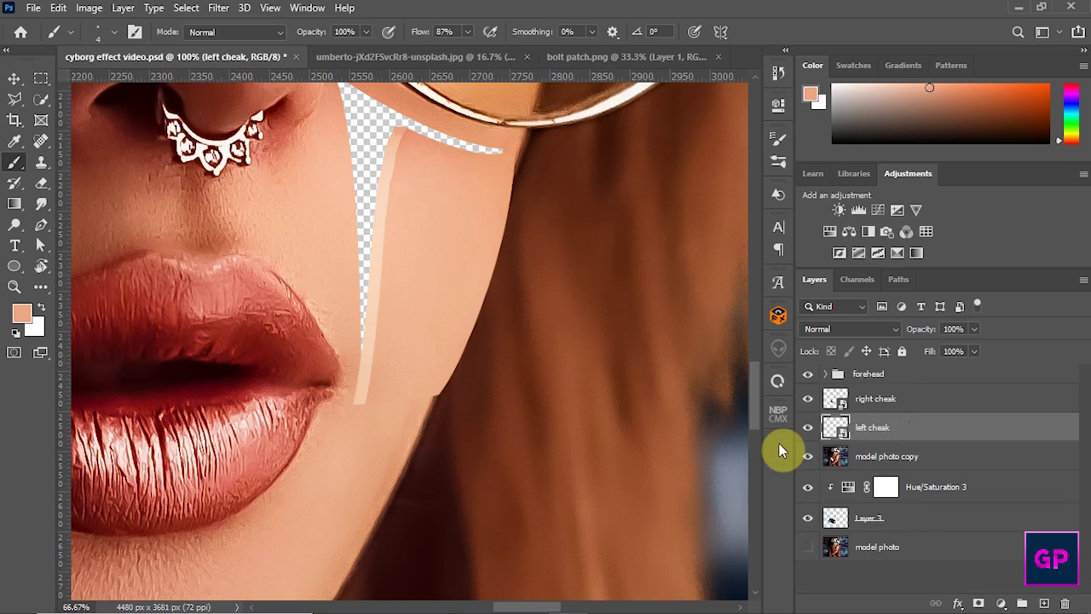
Step: Copy the circuit layer into the lit-cheek gap, scaled to 52.65% and rotated 48.75°, and nudge the left cheak flap outward
key("ctrl+minus")
key("ctrl+minus")
key("ctrl+minus")
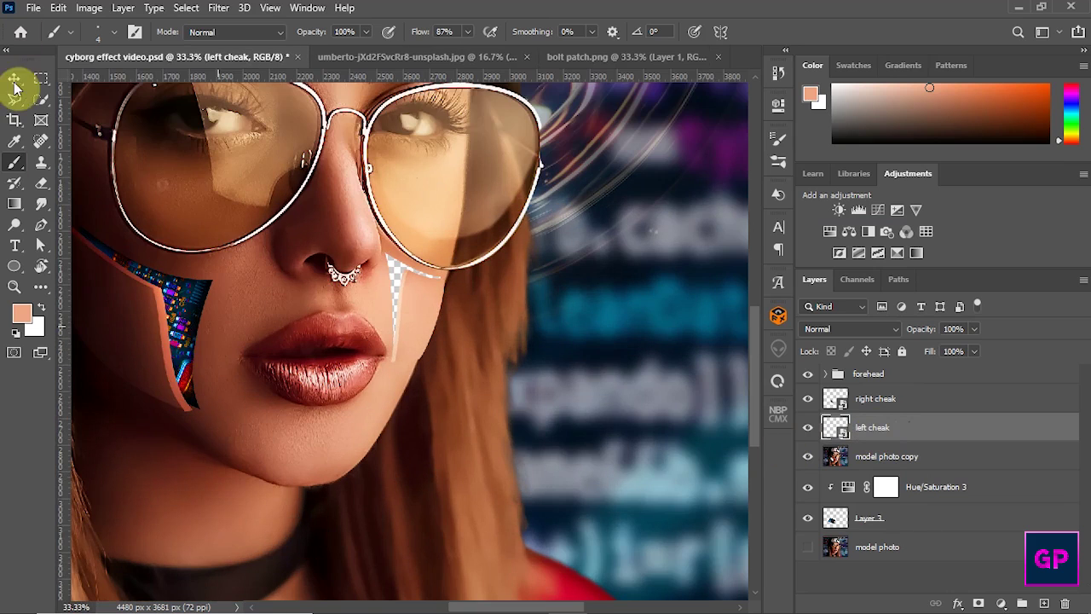
left_click(15, 80)
left_click_drag(195, 348, 433, 304)
key("ctrl+t")
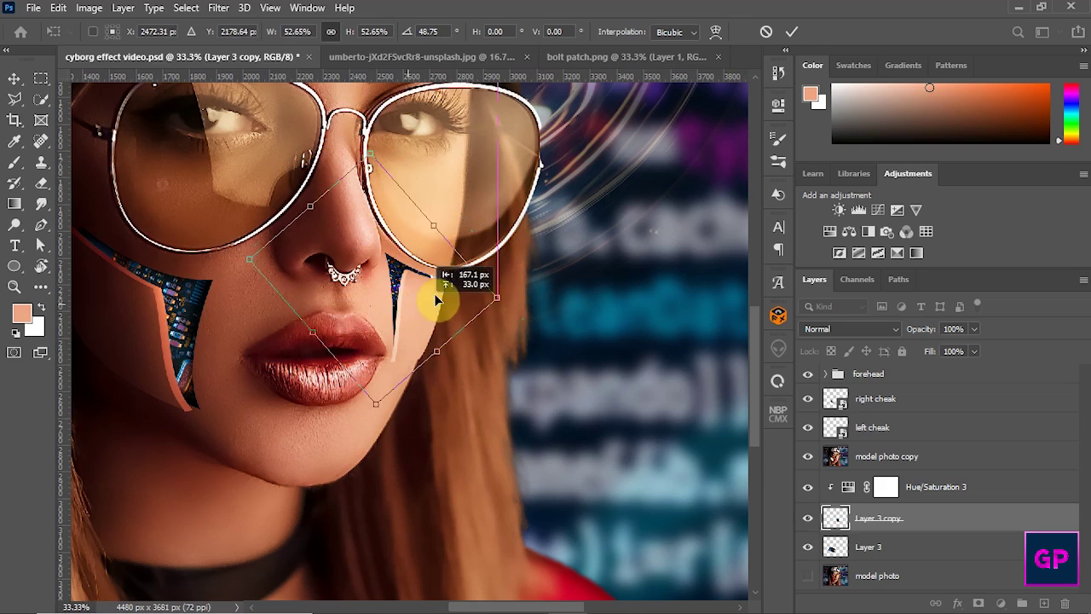
left_click(792, 32)
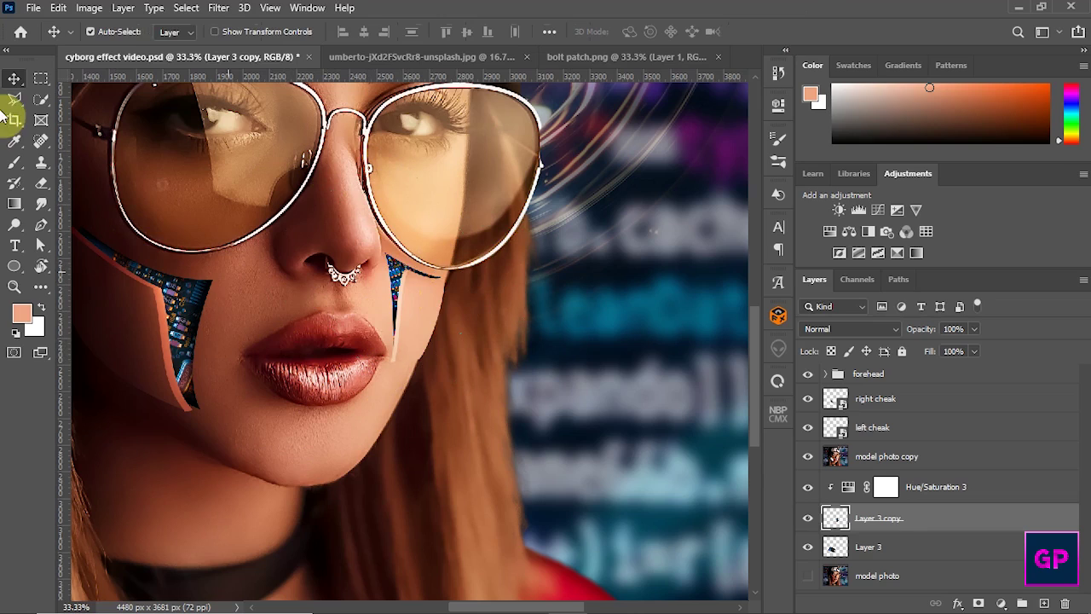
left_click(419, 321)
left_click_drag(418, 320, 425, 318)
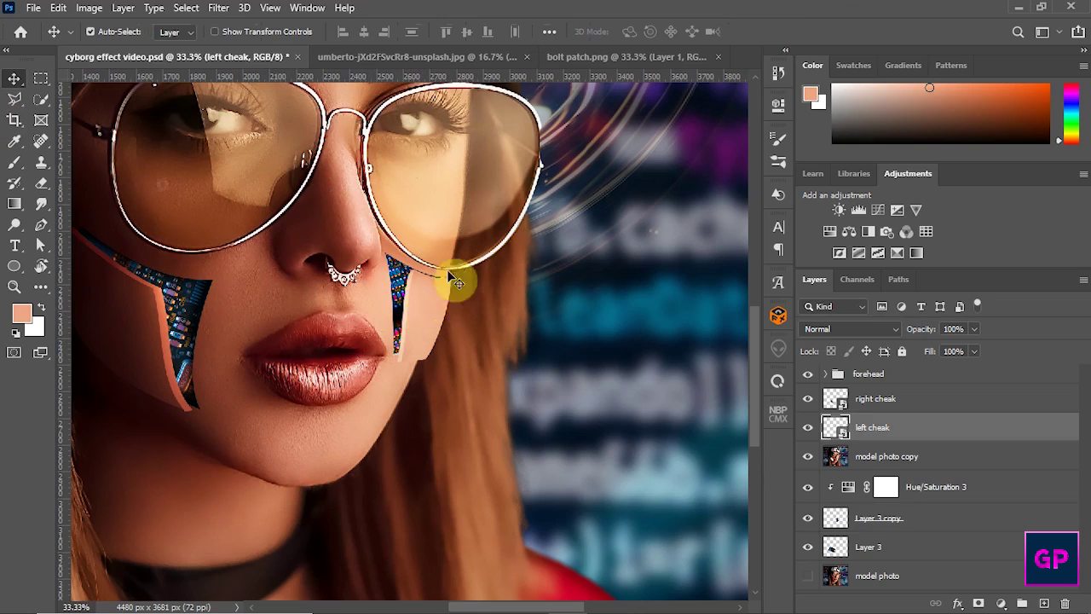
Step: Shade the edges of the lit-cheek circuit copy in black with a soft 60 px brush at 22% flow
left_click(400, 310)
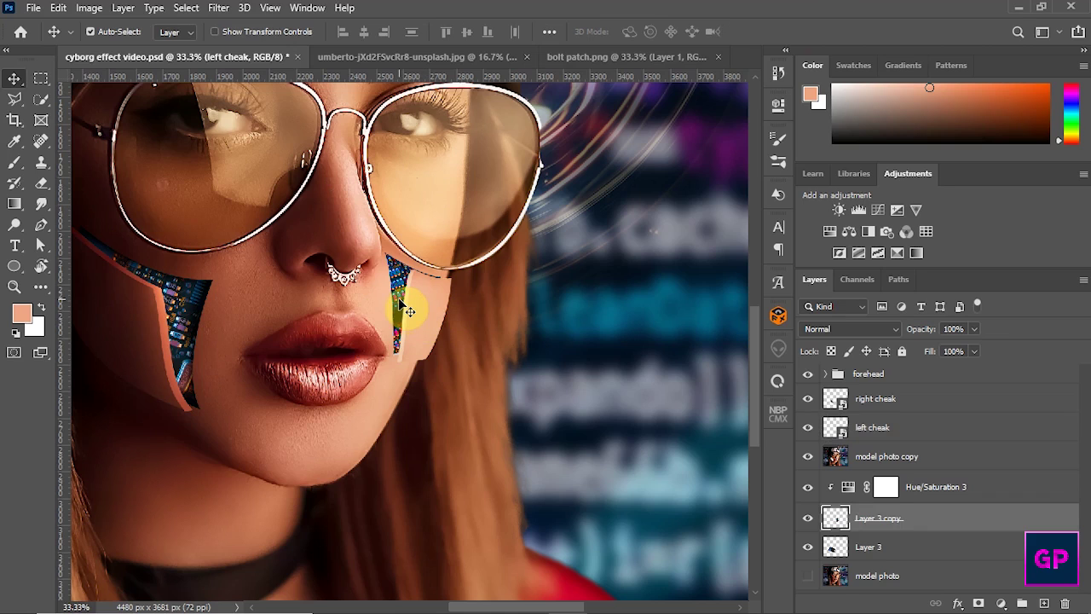
left_click(15, 162)
left_click(15, 332)
left_click(107, 33)
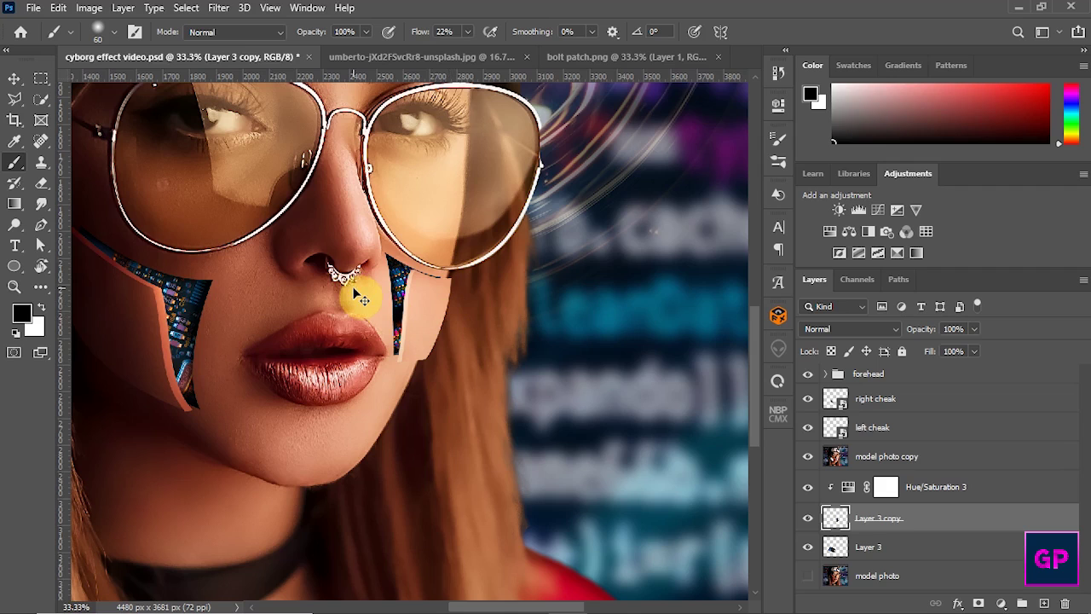
scroll(353, 287, "down", 3)
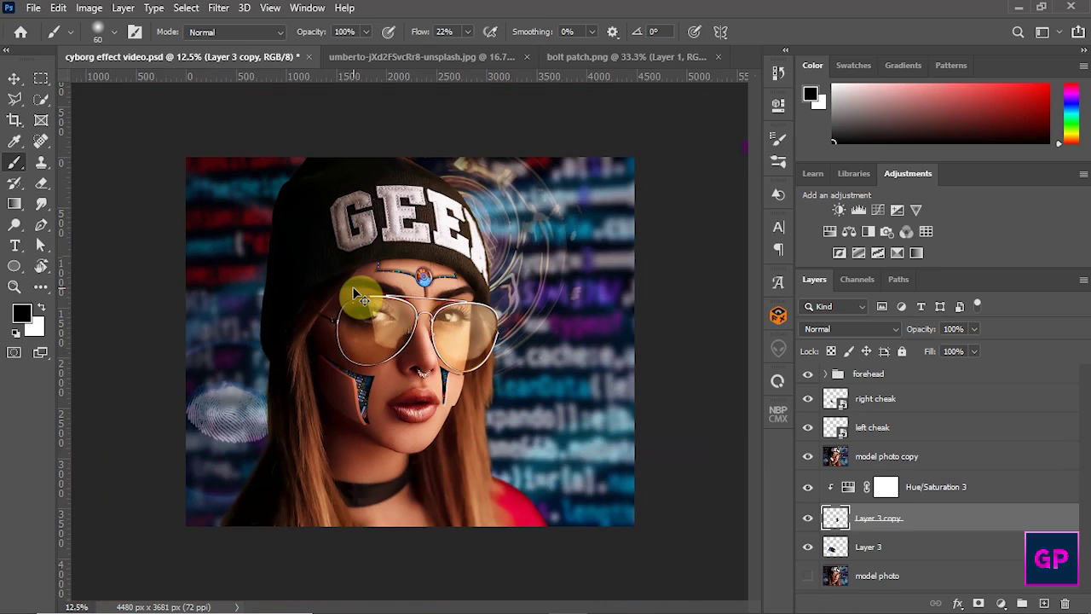
scroll(364, 300, "up", 1)
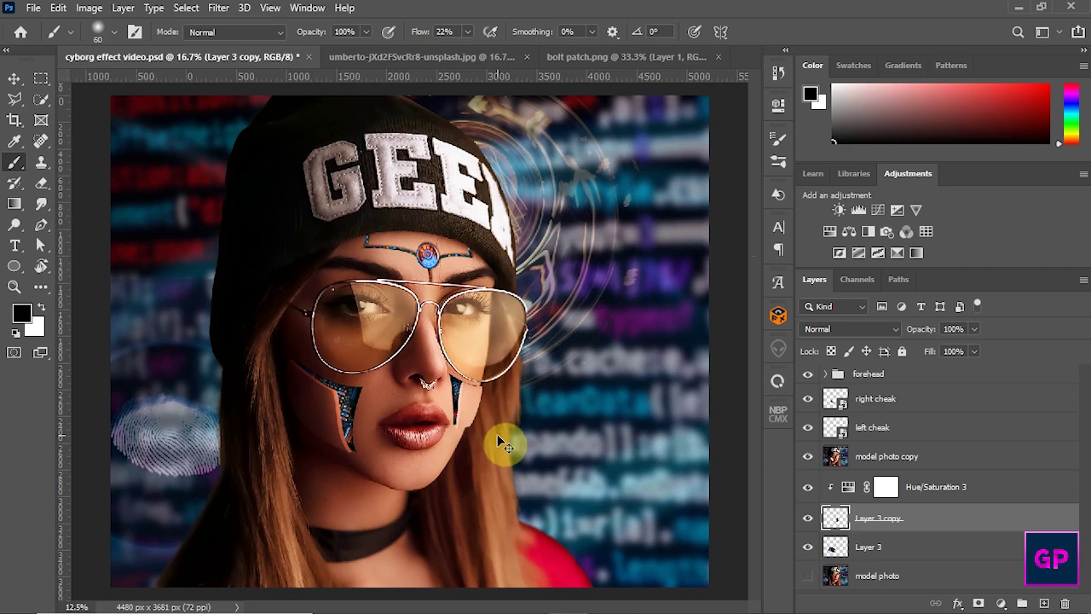
Step: On model photo copy, outline the chin tip with a closed Pen path arching below the lower lip and following the jawline
key("ctrl+plus")
key("ctrl+plus")
key("ctrl+plus")
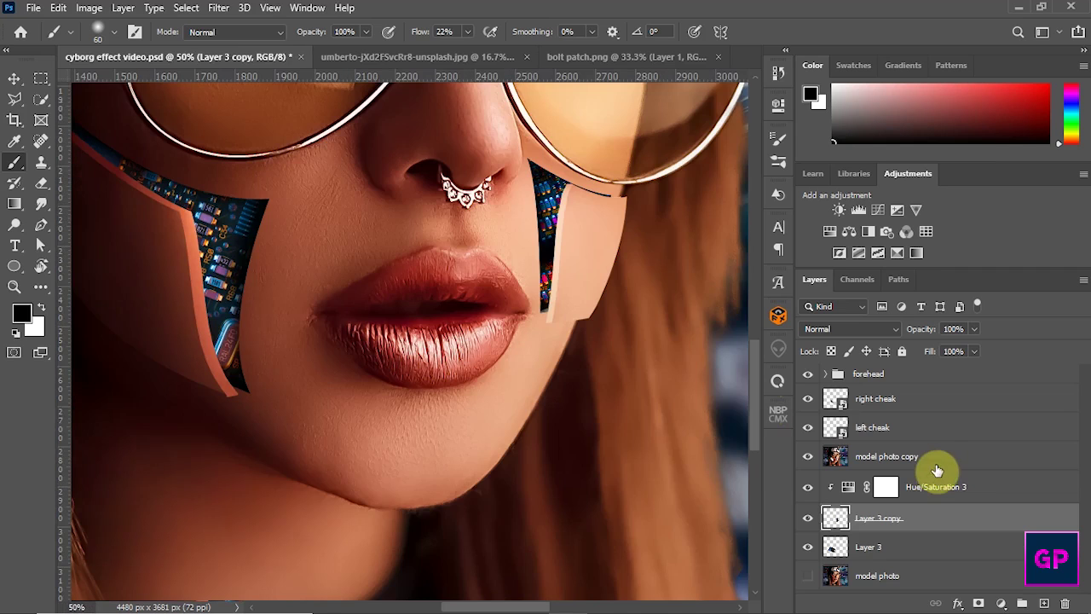
left_click(938, 465)
left_click(43, 232)
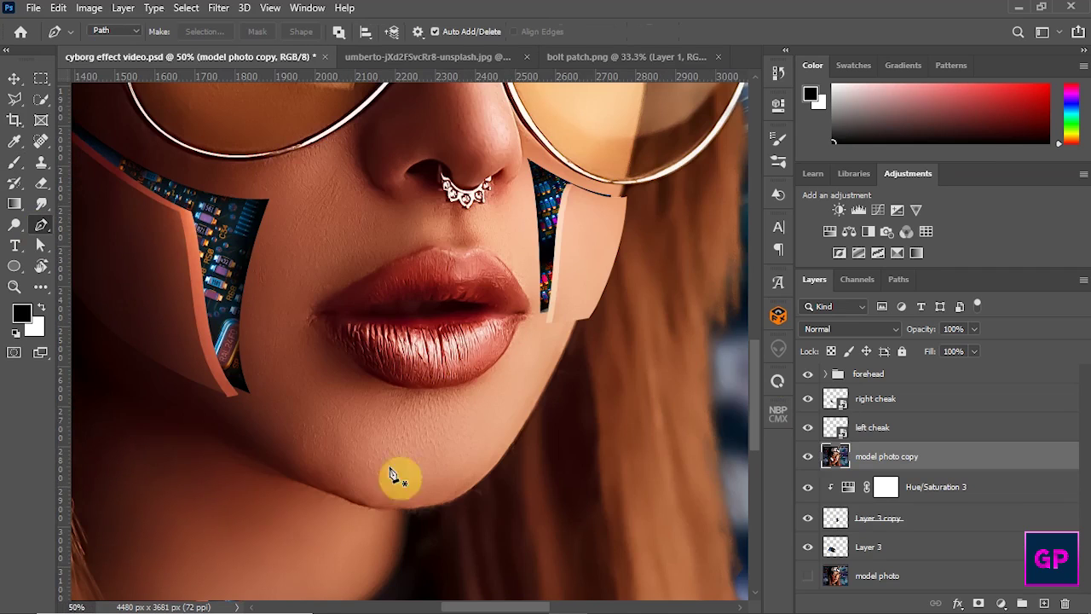
left_click(321, 488)
left_click_drag(506, 448, 569, 529)
left_click_drag(321, 488, 193, 431)
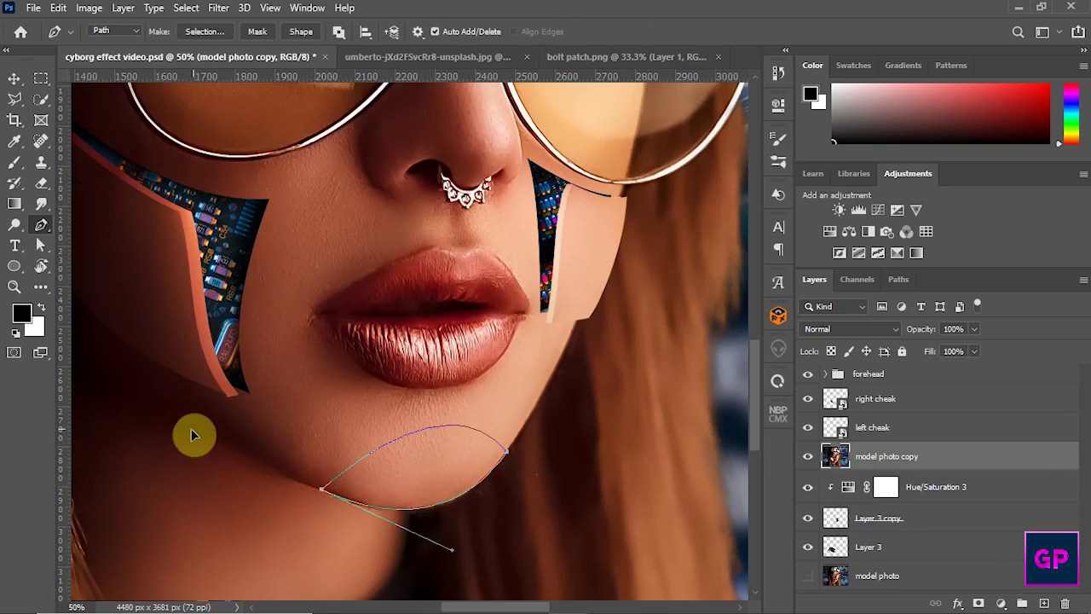
Step: Cut the outlined chin patch onto its own layer and shift it slightly down to open a gap below the lips
key("ctrl+Return")
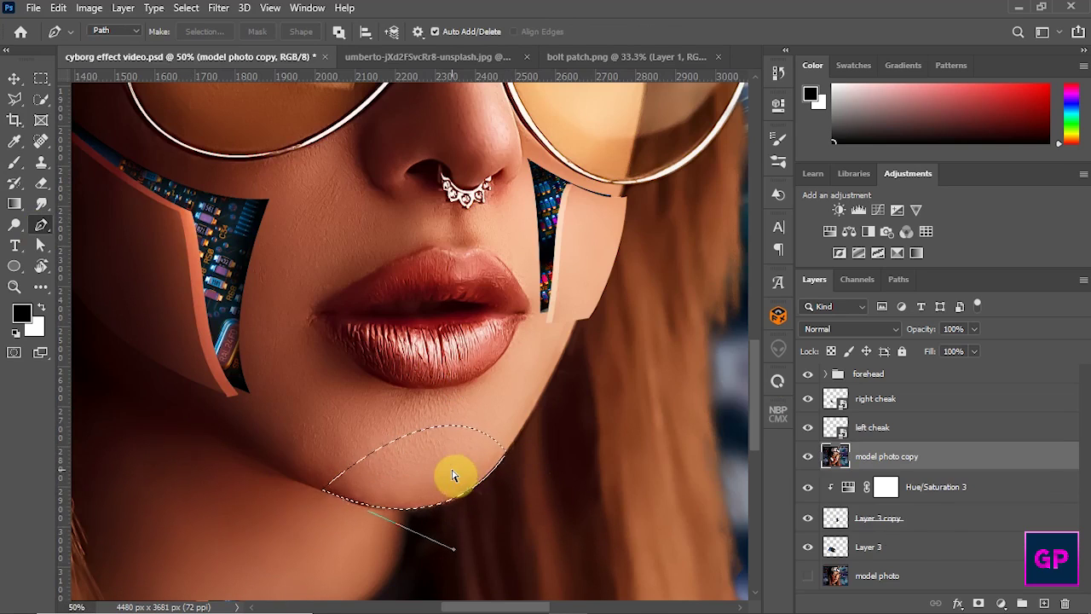
key("ctrl+shift+j")
left_click(13, 77)
left_click_drag(448, 471, 453, 486)
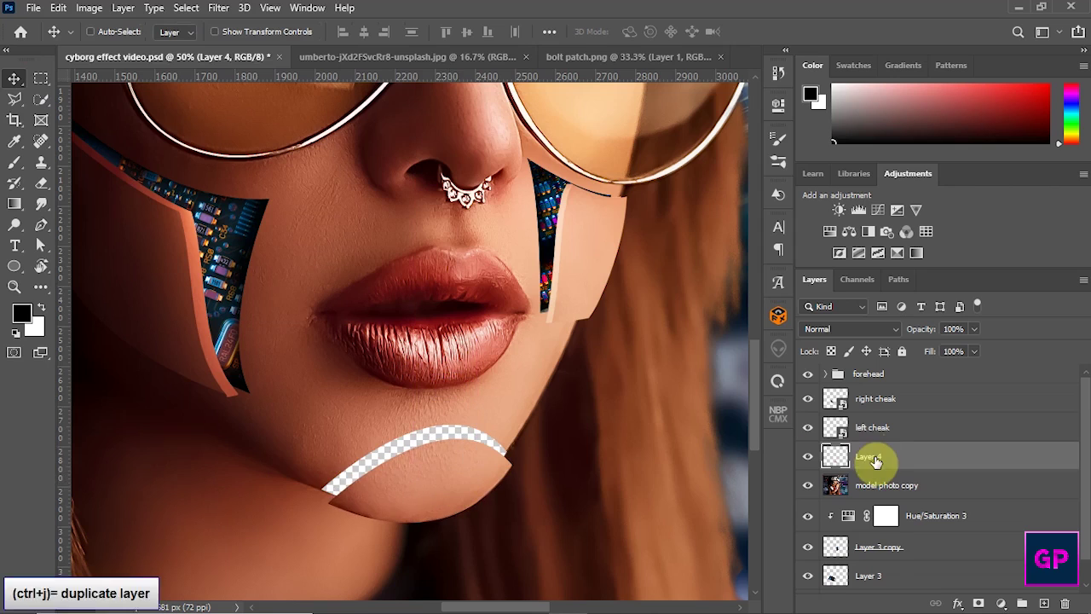
Step: Duplicate the chin patch beneath itself, offset upward into the gap, and lighten the copy with a clipped Curves adjustment as an edge
key("ctrl+j")
left_click_drag(872, 455, 879, 495)
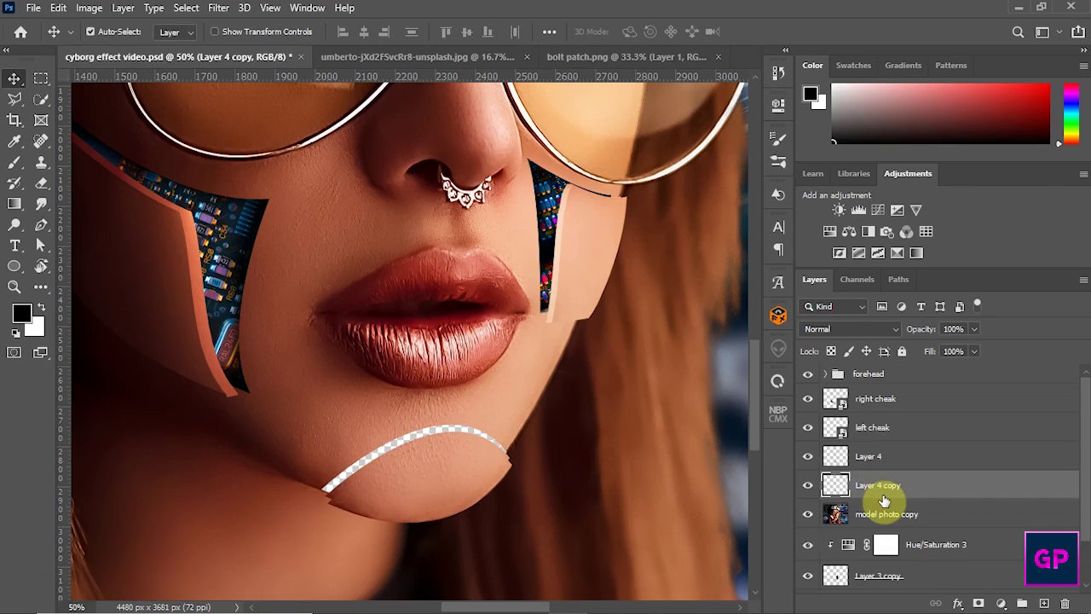
left_click(1001, 603)
left_click(980, 380)
left_click_drag(670, 294, 677, 219)
left_click(734, 100)
Step: On Layer 4, paint over the stepped corner at the shadowed end of the chin patch with a sampled reddish-brown skin colour
left_click(14, 286)
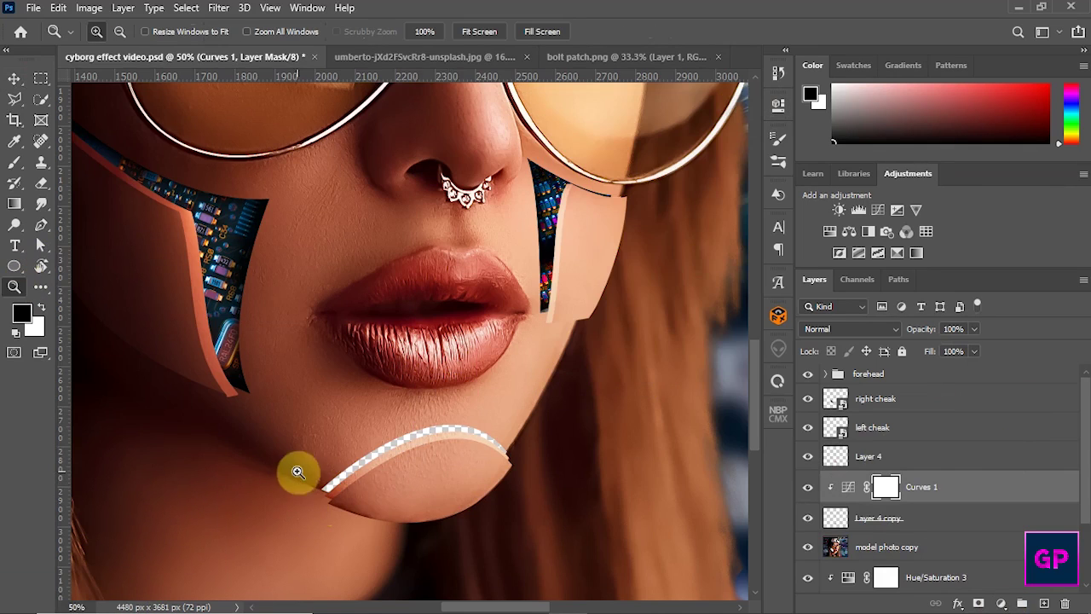
left_click(298, 472)
left_click(317, 504, "alt")
left_click(877, 454)
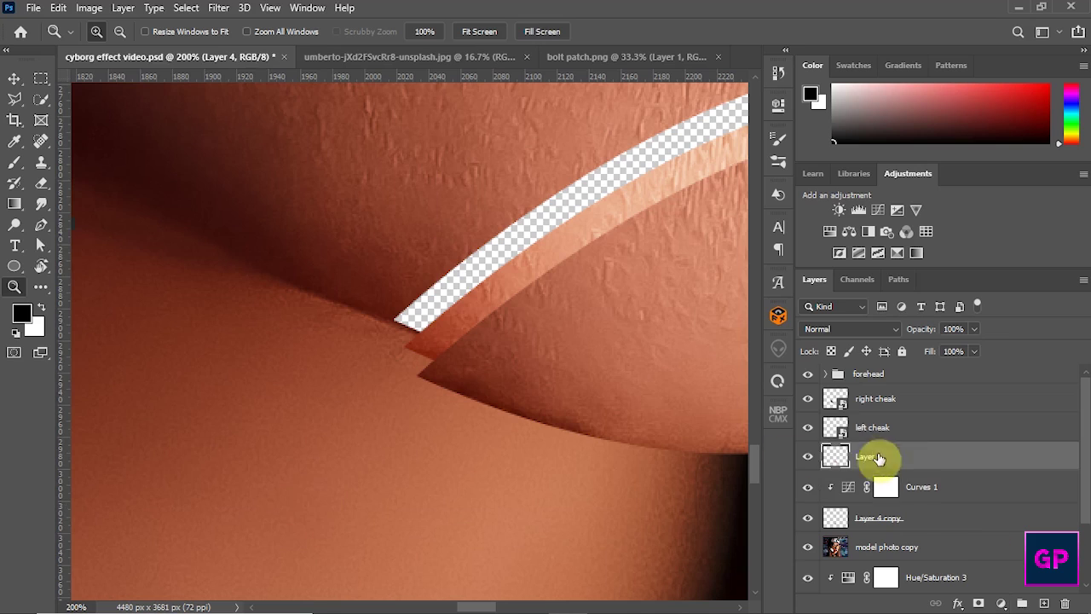
key("i")
left_click(134, 208)
left_click(14, 162)
key("ctrl+minus")
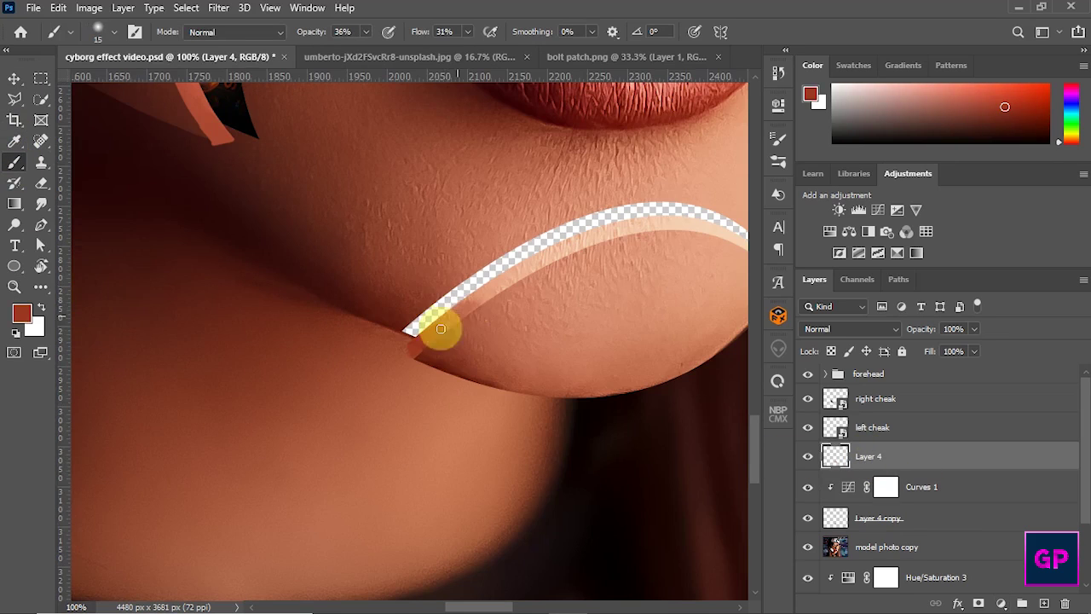
Step: Fill the lit corner of the chin patch with a sampled skin tone, using a small brush at 100% opacity and 63% flow
left_click_drag(509, 607, 537, 607)
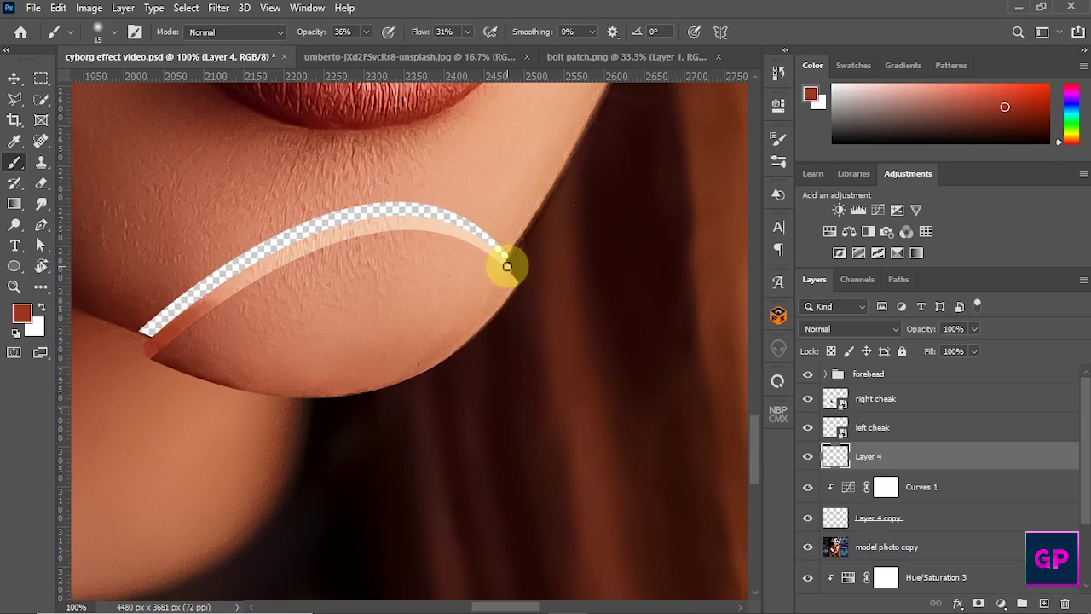
left_click(506, 266, "alt")
key("0")
key("shift+6")
key("shift+3")
key("bracketleft")
key("bracketleft")
scroll(217, 246, "up", 5)
left_click_drag(432, 396, 439, 398)
key("bracketright")
key("bracketright")
key("bracketright")
key("bracketright")
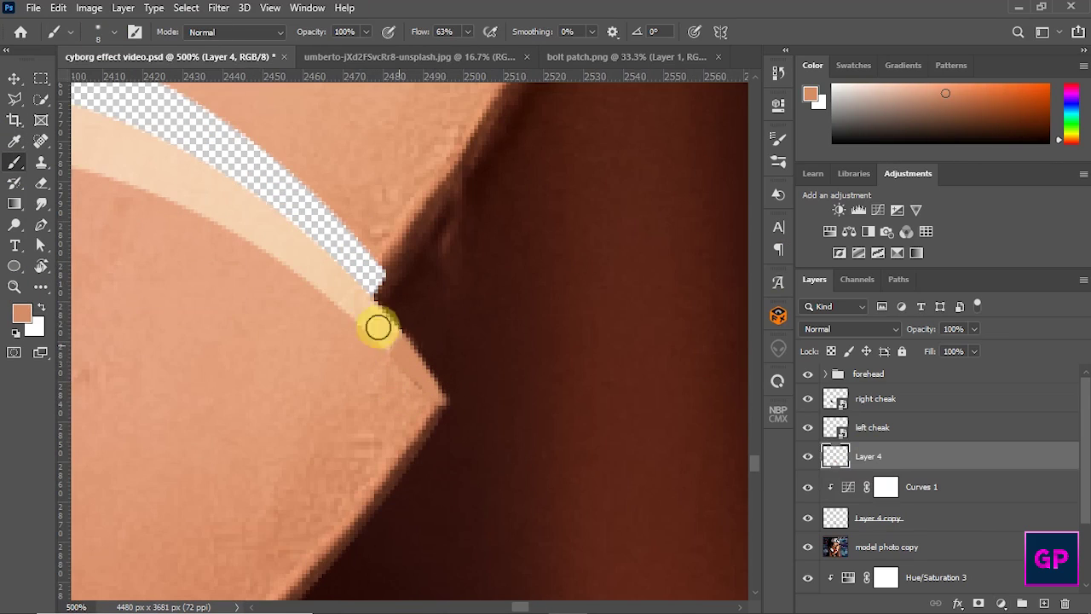
Step: Lower the brush opacity to 24% and softly blend the pale chin edge along its lit end into the corner
left_click_drag(366, 31, 317, 49)
mouse_move(367, 314)
left_mouse_down()
mouse_move(407, 349)
mouse_move(190, 189)
left_mouse_up()
left_click_drag(390, 358, 411, 378)
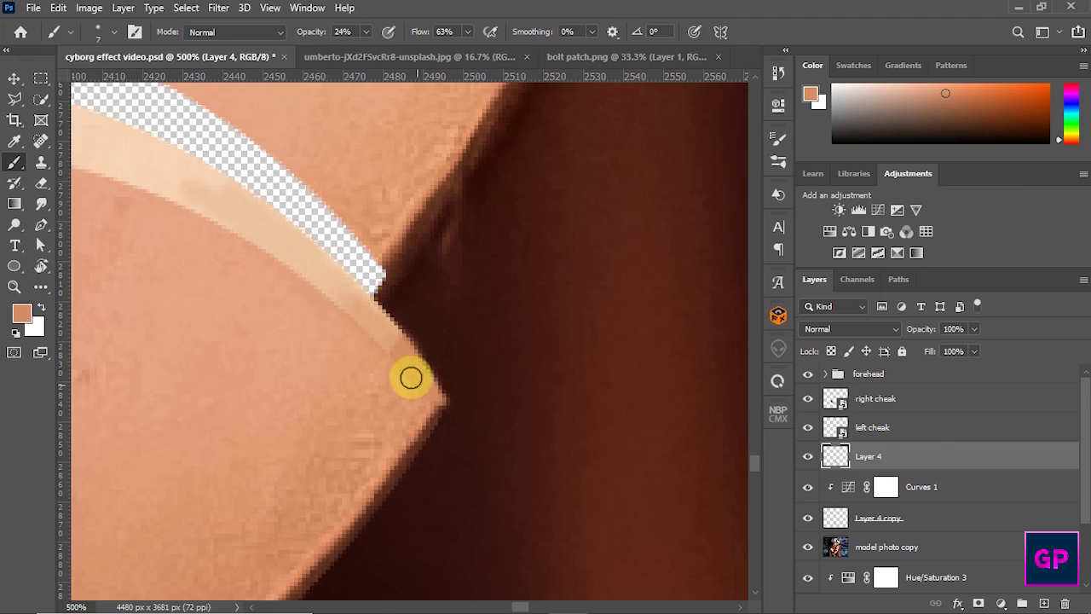
key("ctrl+minus")
key("ctrl+minus")
key("ctrl+minus")
key("ctrl+minus")
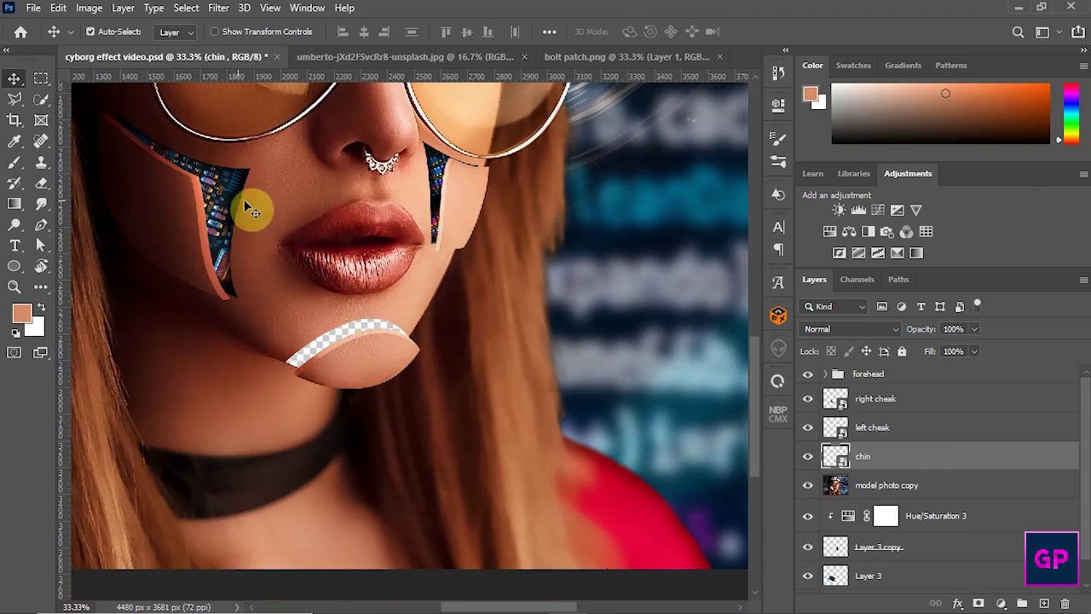
Step: Duplicate the cheek circuit texture into the chin gap and transform the copy to fill the gap
left_click_drag(251, 209, 358, 326)
key("ctrl+t")
left_click_drag(303, 489, 524, 397)
left_click_drag(380, 371, 385, 374)
left_click(793, 32)
Step: Shade the edges of the chin circuit copy in black with a soft 50 px brush at 24% opacity and 63% flow
left_click(15, 162)
key("d")
left_click(103, 34)
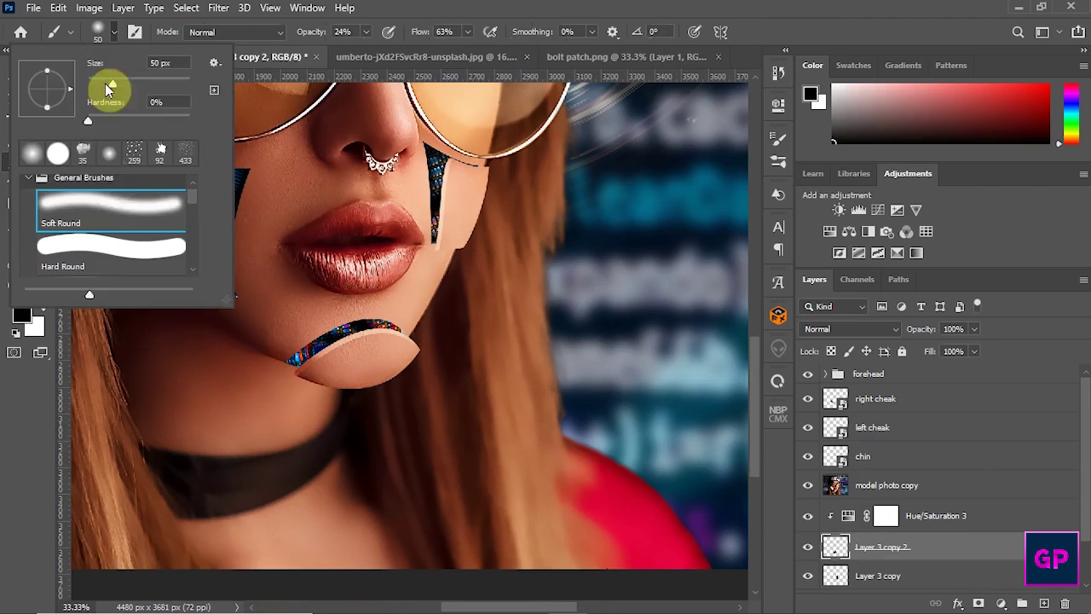
left_click(290, 366)
left_click_drag(292, 361, 407, 341)
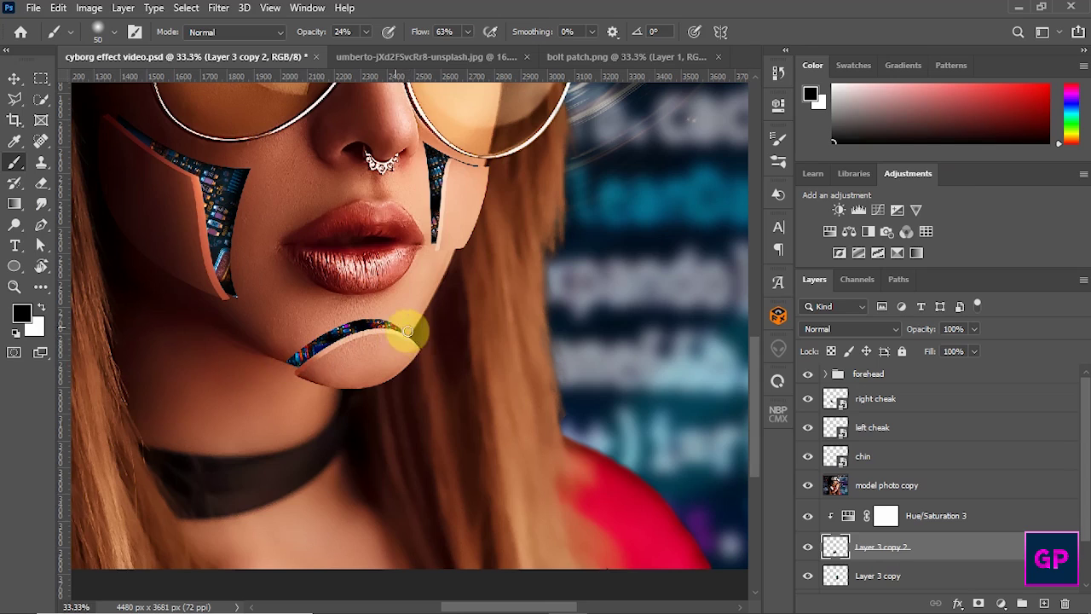
key("v")
key("ctrl+minus")
key("ctrl+minus")
key("ctrl+minus")
Step: Group all the layers from right cheak down to Layer 3, leaving the forehead group and model photo outside
left_click(414, 454)
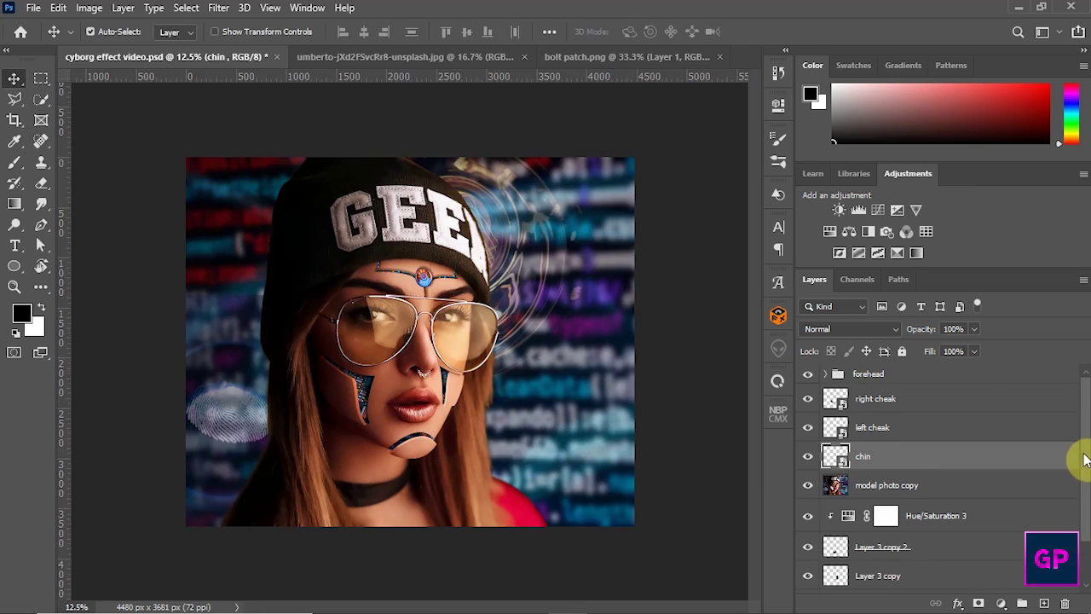
left_click_drag(1083, 461, 1084, 520)
left_click_drag(1087, 473, 1035, 397)
left_click(921, 401, "shift")
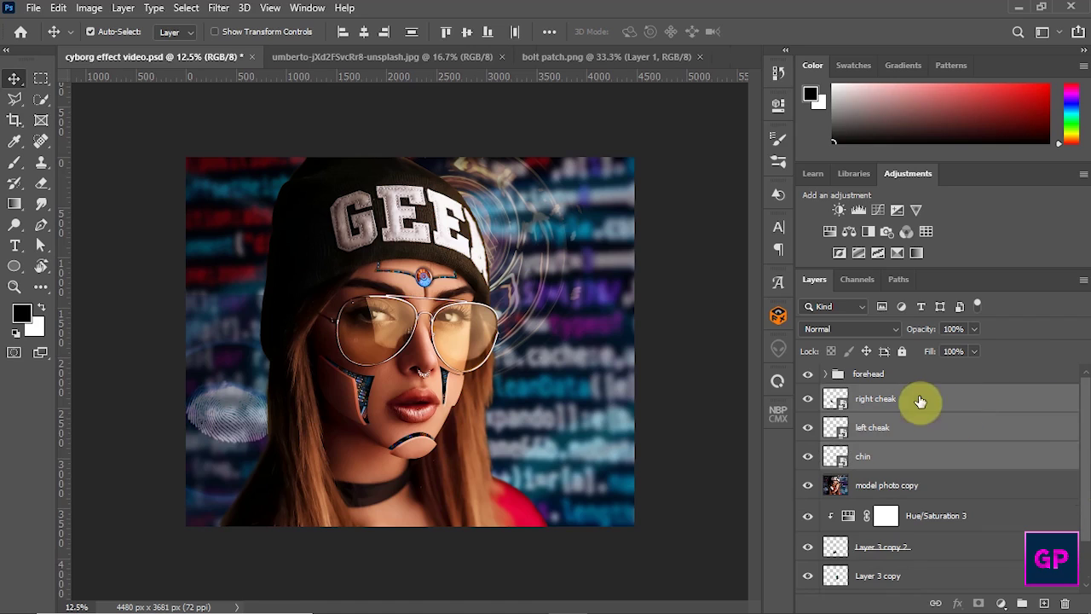
left_click(976, 401)
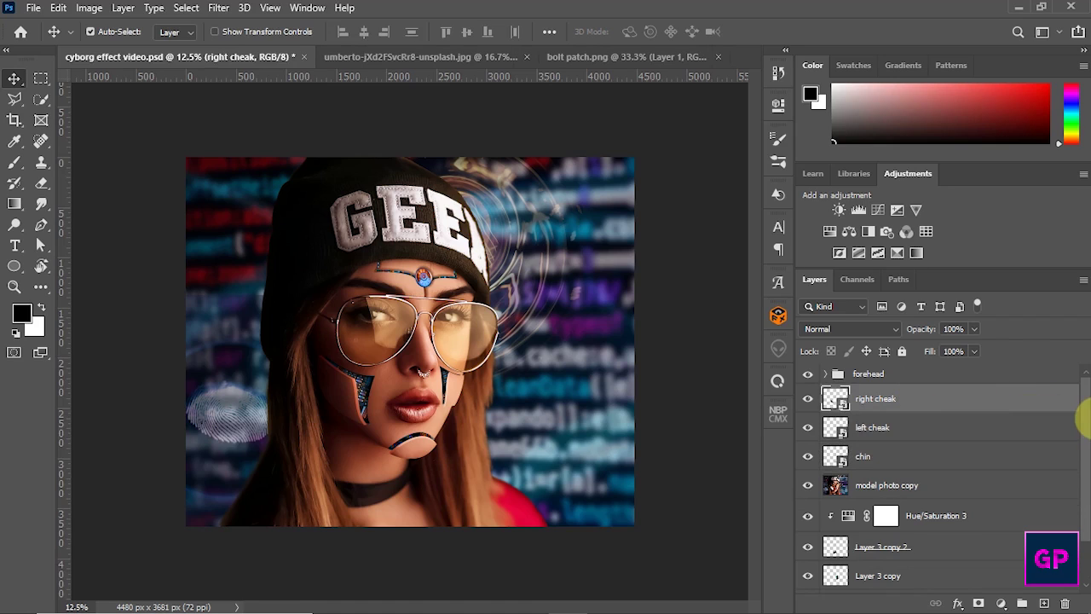
left_click_drag(1087, 424, 1084, 524)
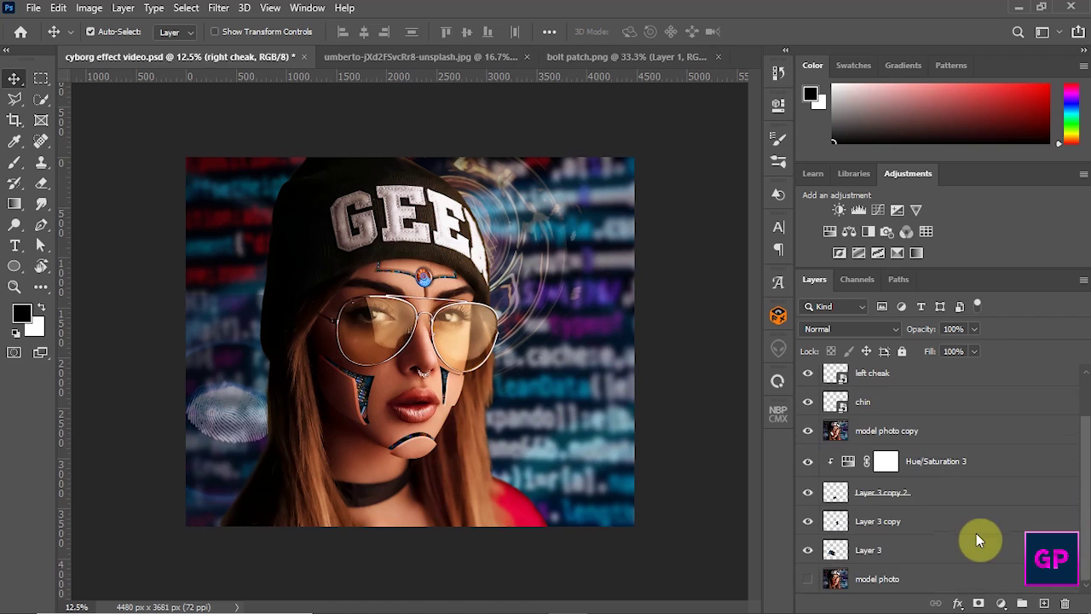
left_click(904, 551, "shift")
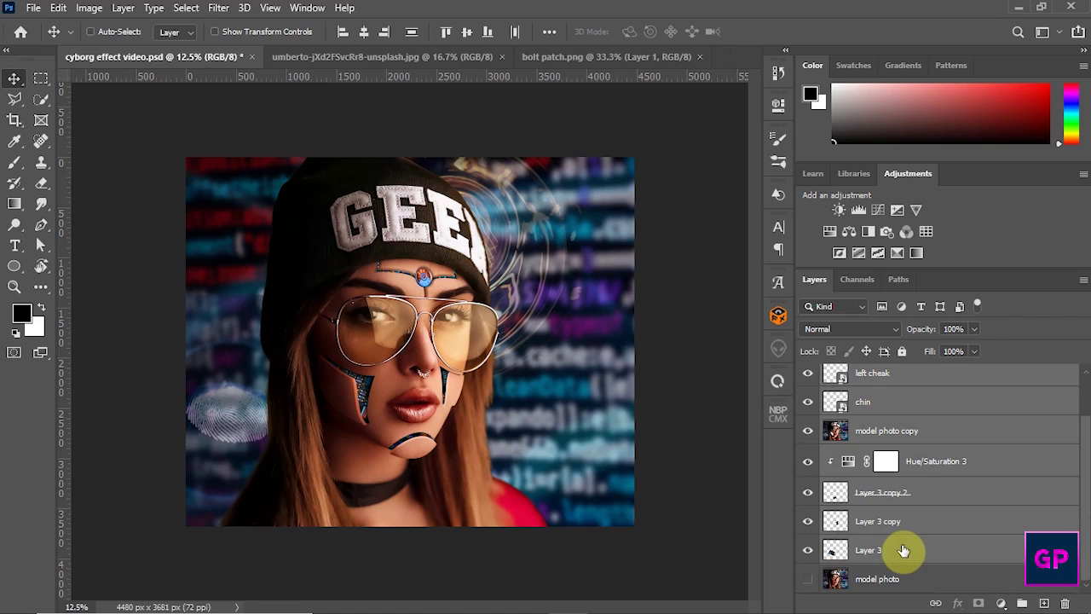
key("ctrl+g")
Step: Toggle the visibility of the cheek-and-chin group and the forehead group to compare the portrait with and without the effects
left_click(808, 395)
left_click(809, 394)
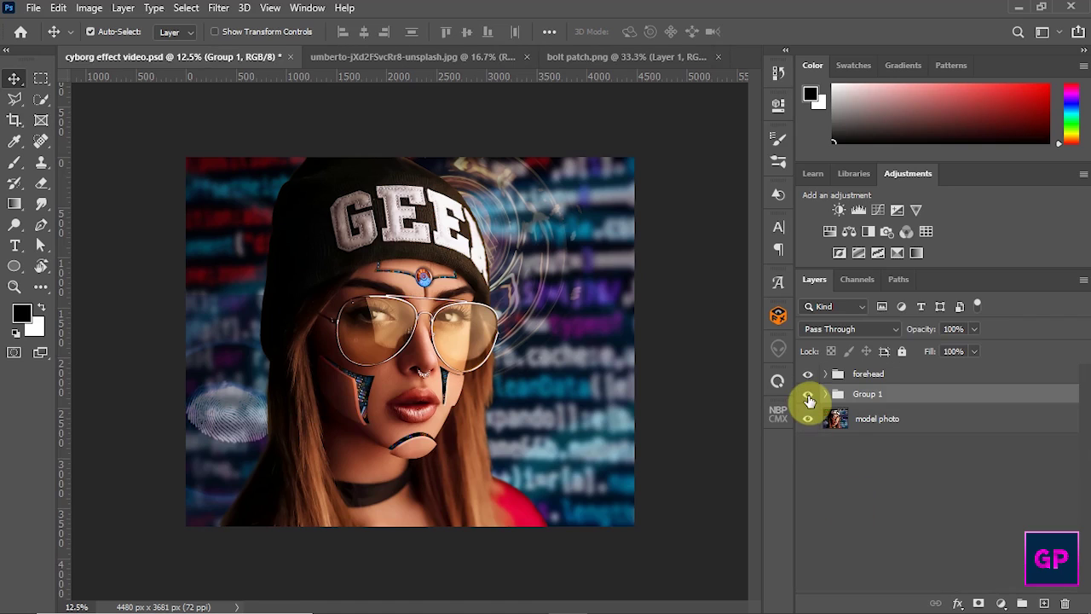
left_click(809, 375)
left_click(808, 395)
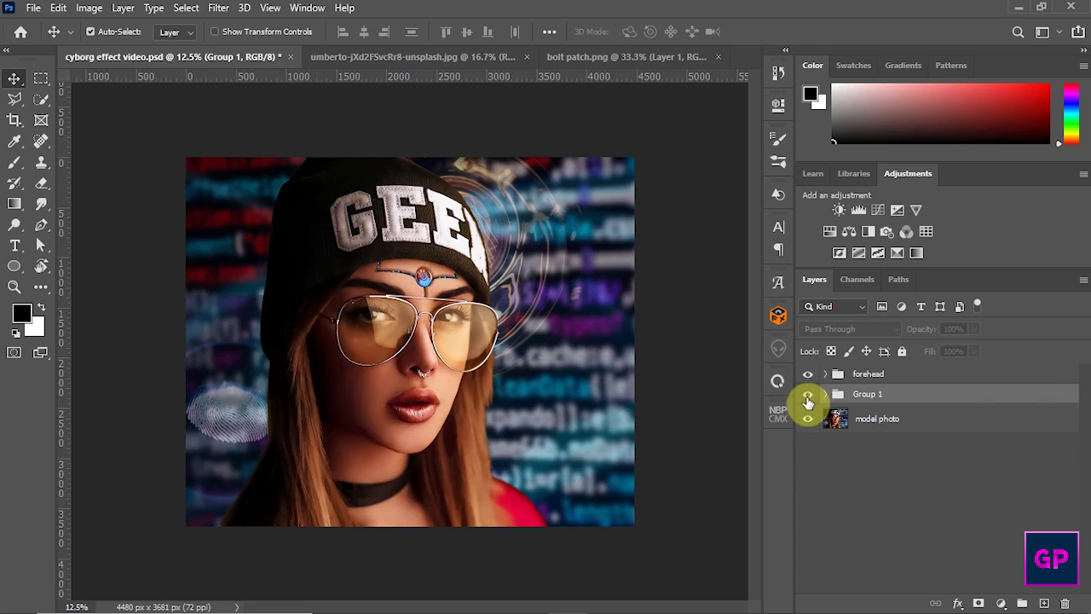
left_click(808, 397)
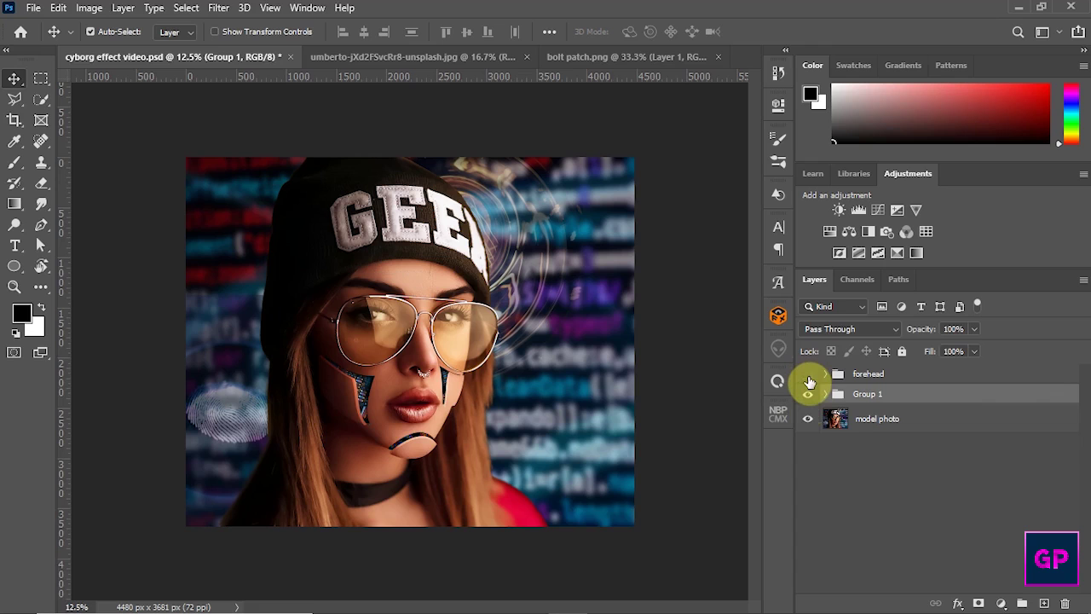
left_click(808, 375)
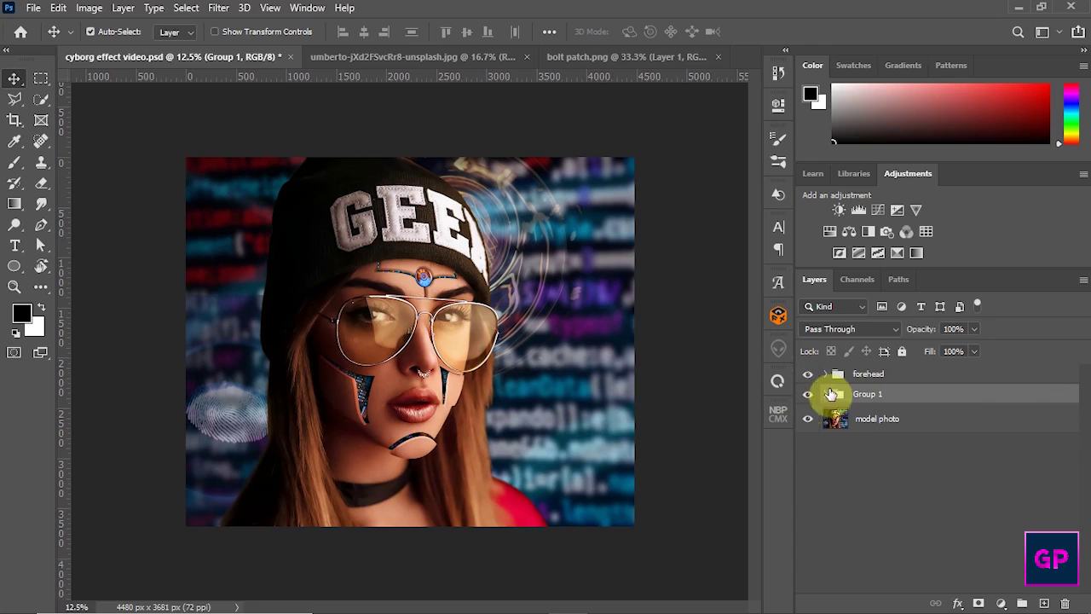
Step: Draw an unfilled black Pen shape curving from the shadowed temple across the cheek to the jaw, with a 22.38 px stroke
left_click(884, 433)
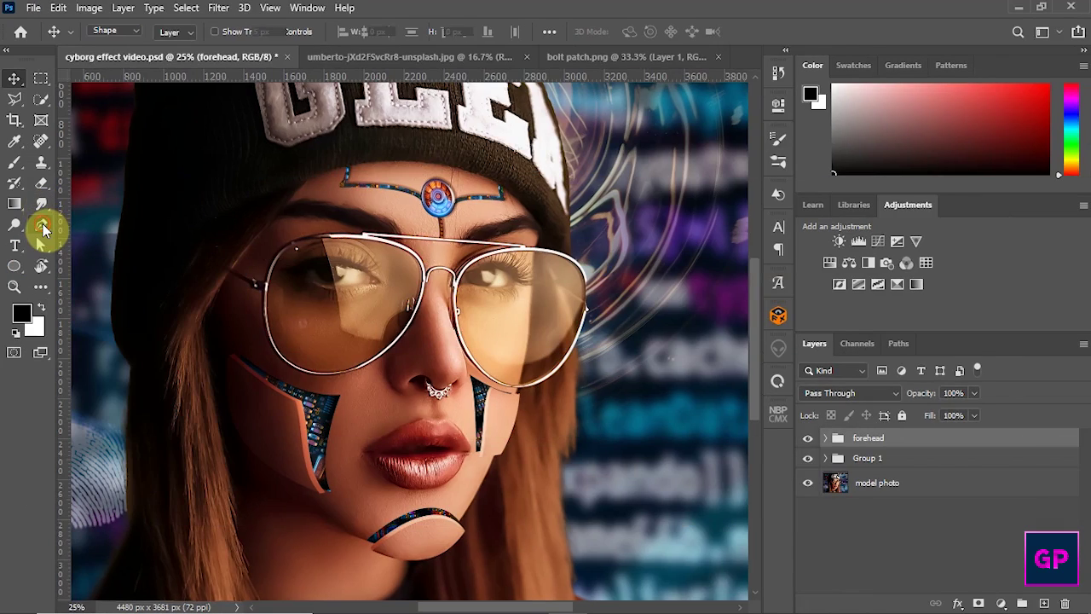
left_click(42, 226)
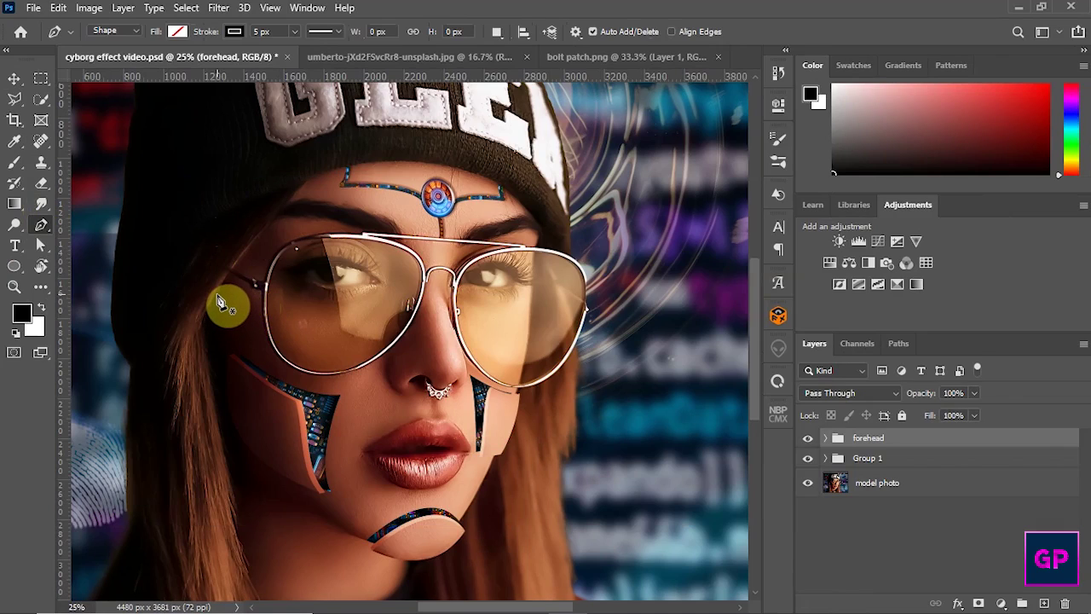
left_click(217, 295)
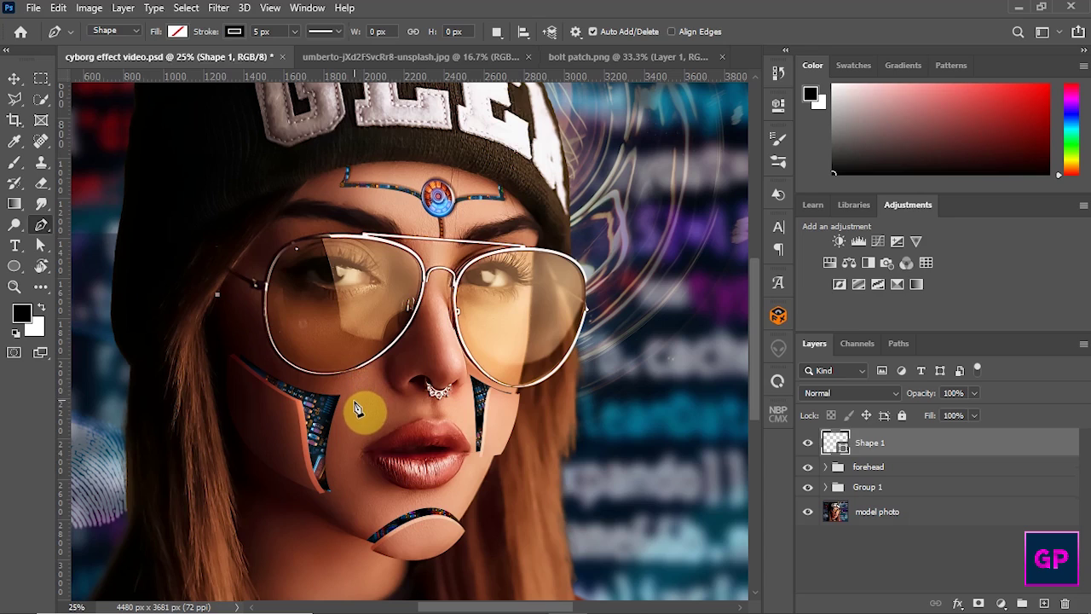
left_click_drag(363, 416, 322, 512)
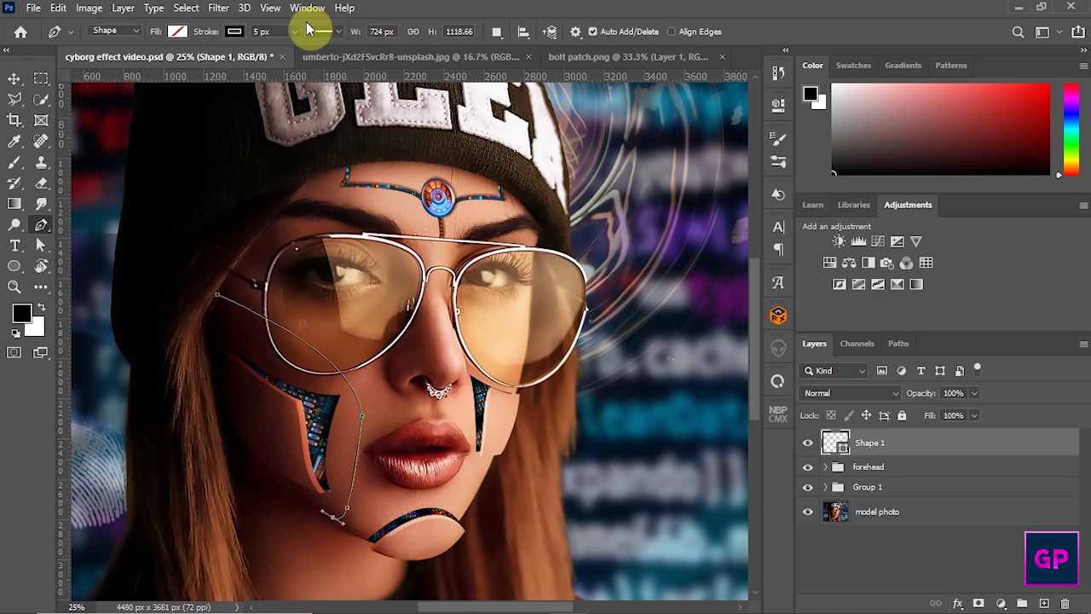
left_click_drag(294, 49, 316, 49)
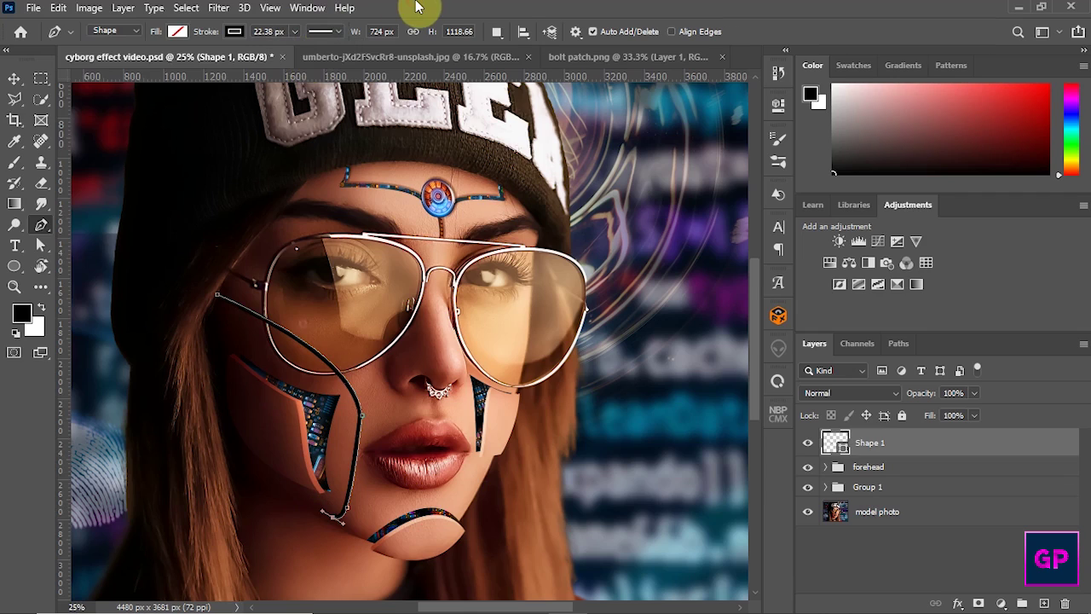
Step: Choose round corners and round caps for the cheek cable's stroke and finish the path
left_click(339, 32)
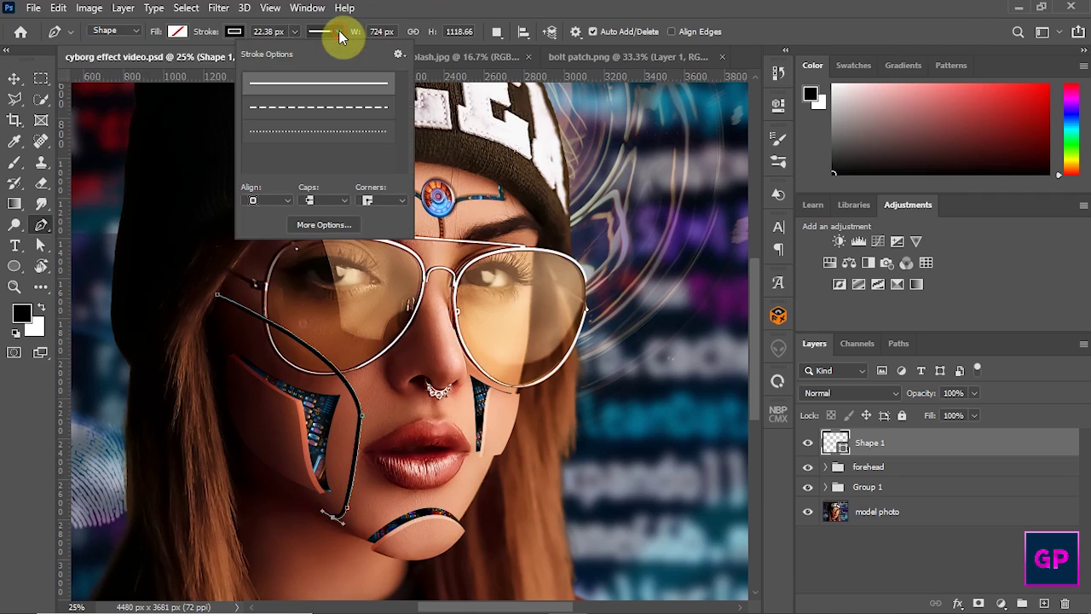
left_click(388, 198)
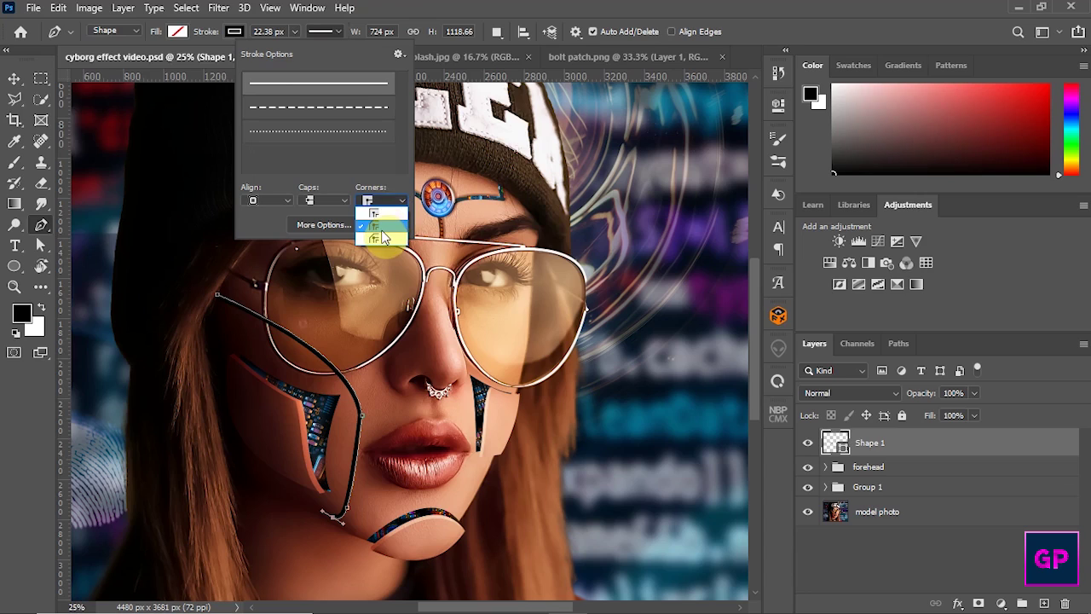
left_click(382, 239)
left_click(332, 205)
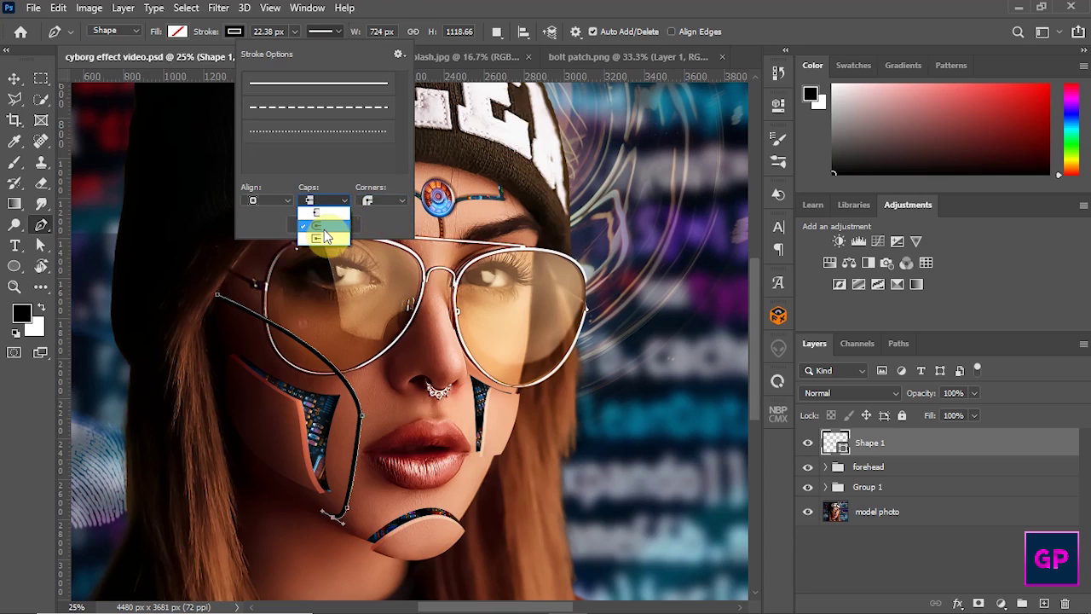
left_click(402, 29)
key("Return")
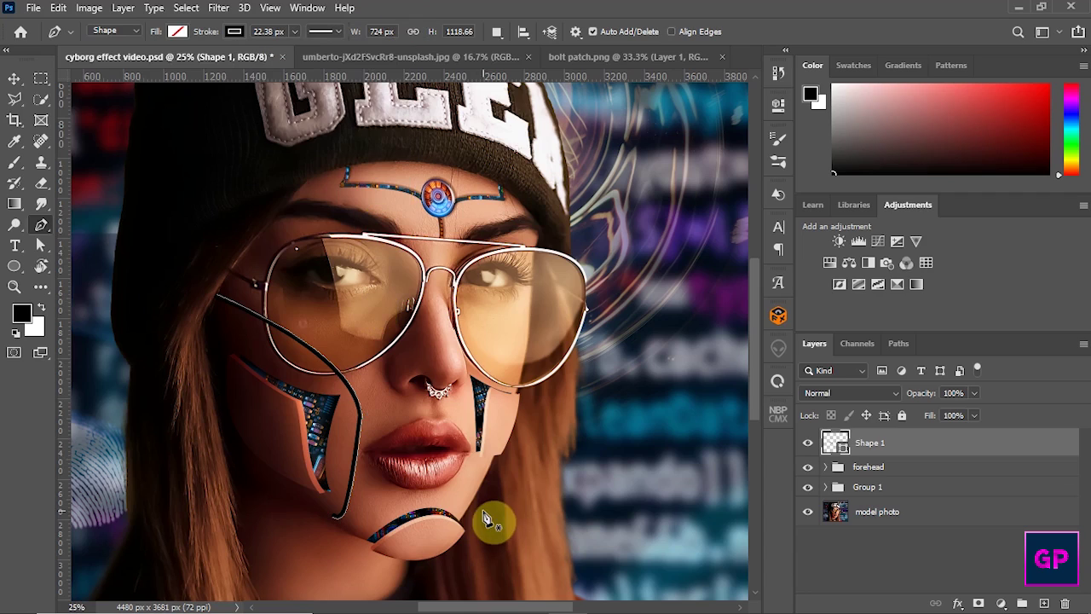
Step: Draw a second cable from the lit lens down past the cheek opening to the jawline, with an 11.48 px stroke
left_click(527, 333)
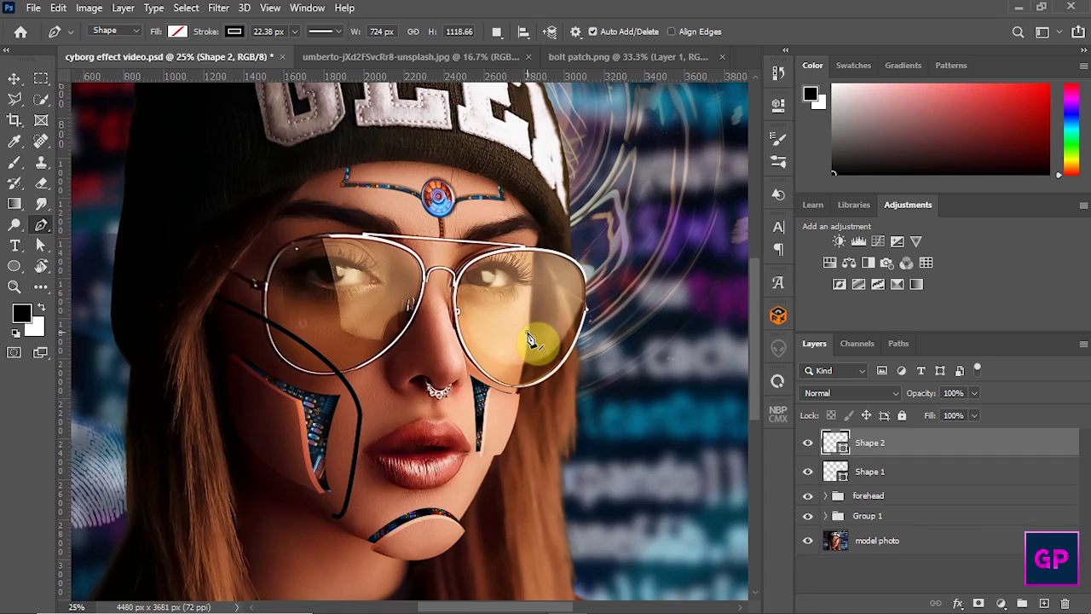
left_click_drag(489, 347, 486, 364)
left_click(480, 388)
key("Return")
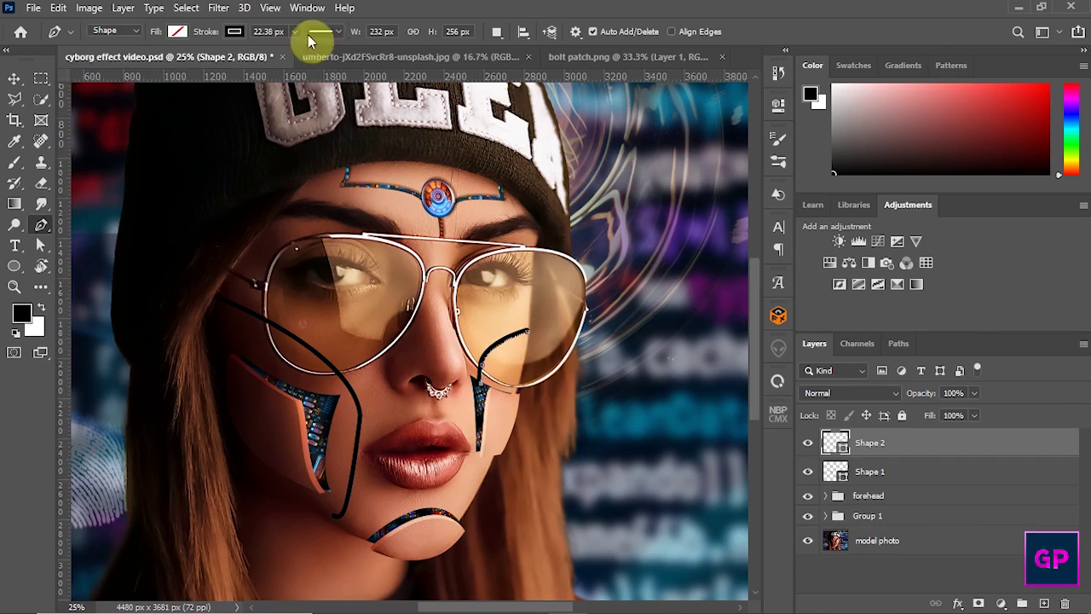
left_click_drag(279, 52, 281, 52)
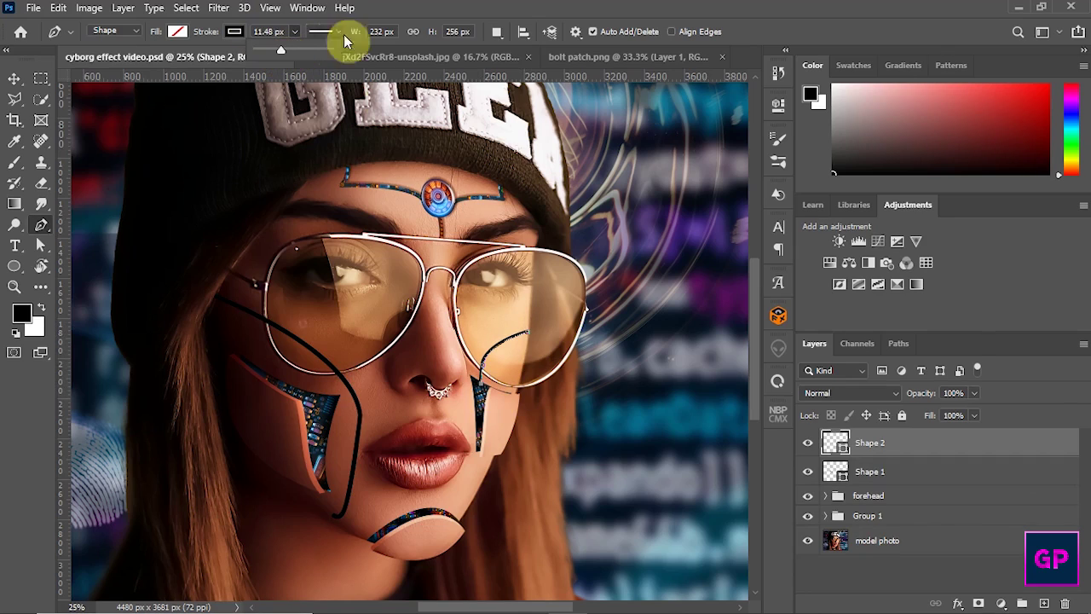
left_click_drag(483, 454, 482, 484)
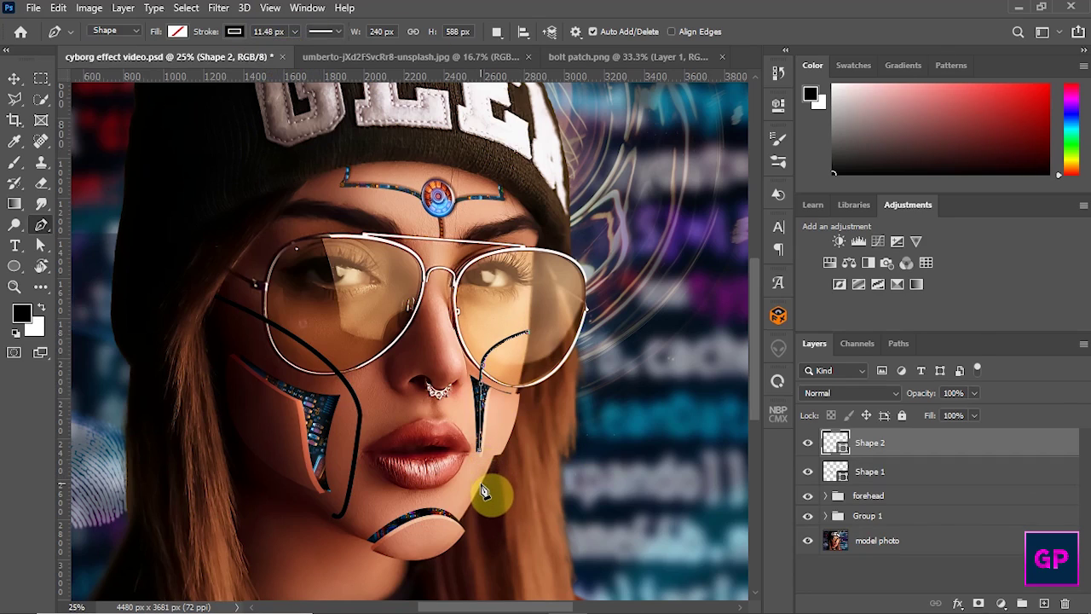
left_click(494, 485)
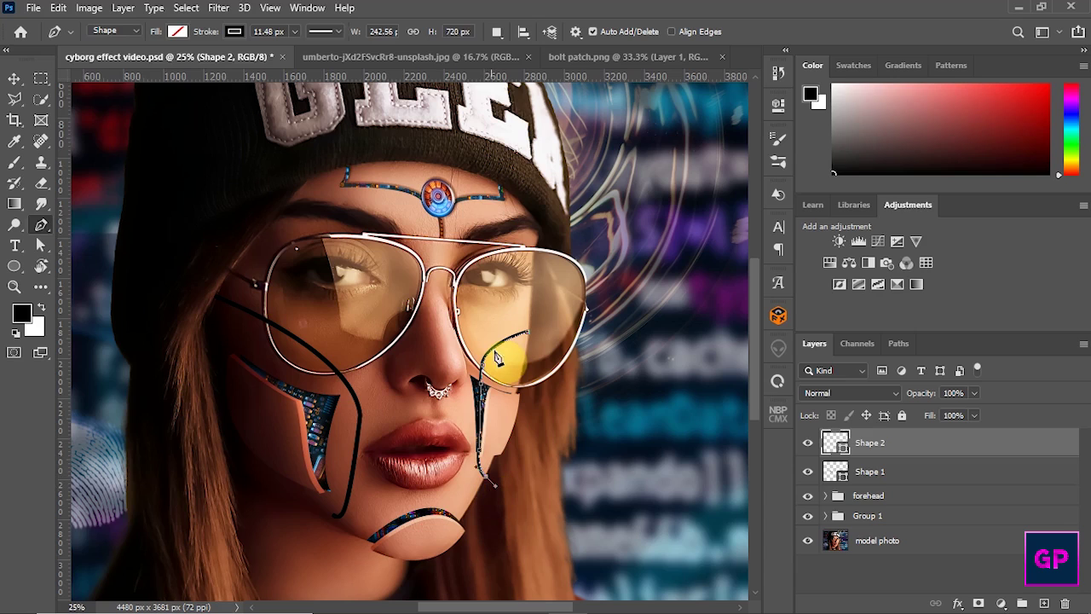
Step: Select the cheek cable's shape layer and add a layer mask to it
left_click(14, 78)
left_click(506, 319)
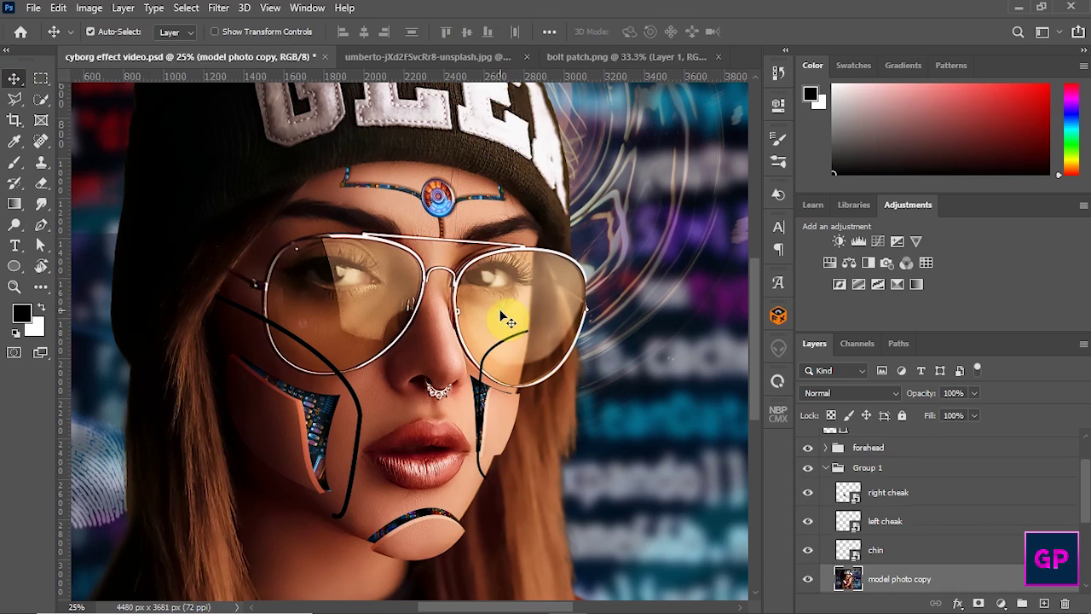
scroll(482, 402, "up", 1)
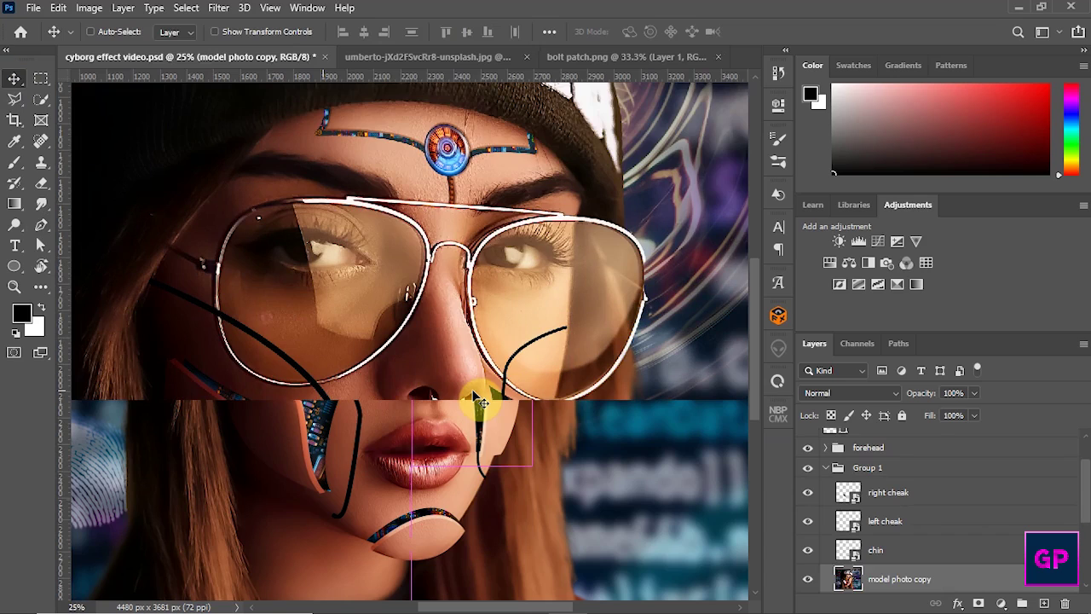
scroll(482, 403, "up", 1)
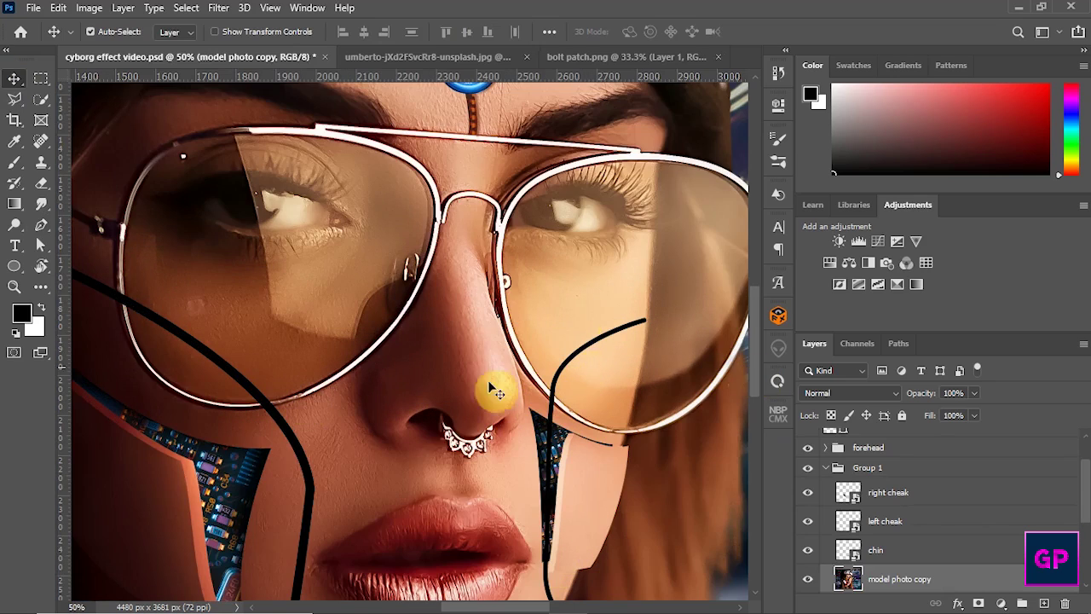
left_click(207, 356)
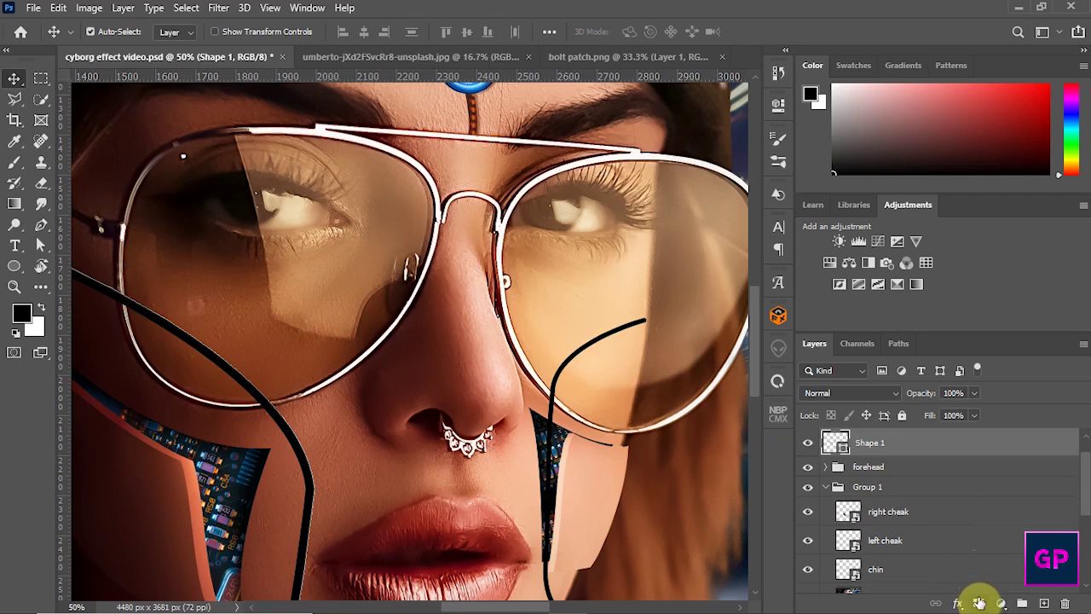
left_click(979, 603)
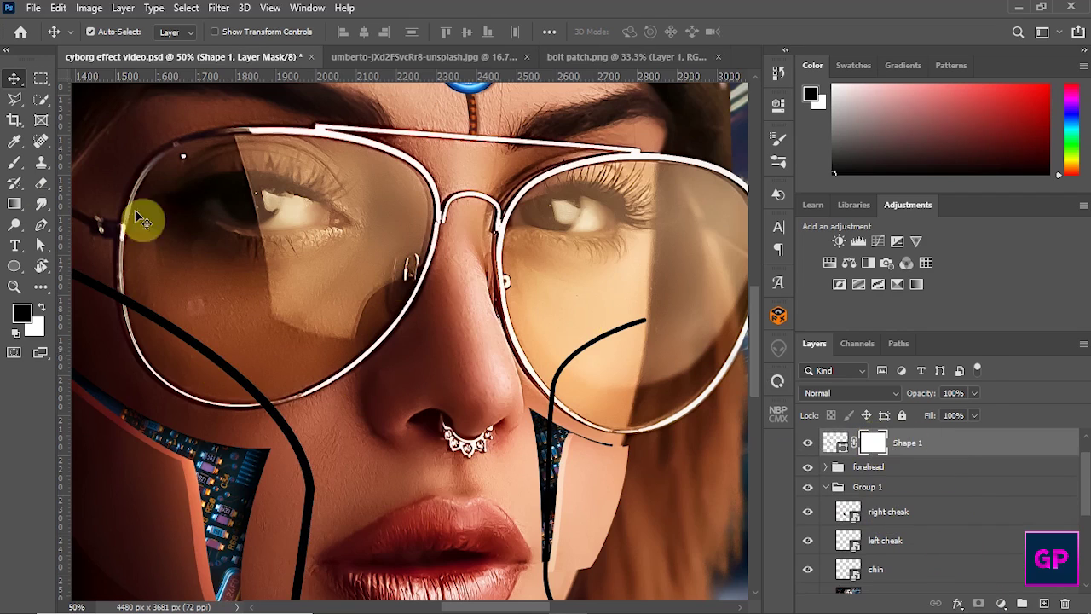
Step: Mask out the cheek cable where it crosses the glasses frame, using a 15 px black Hard Round brush
left_click(12, 166)
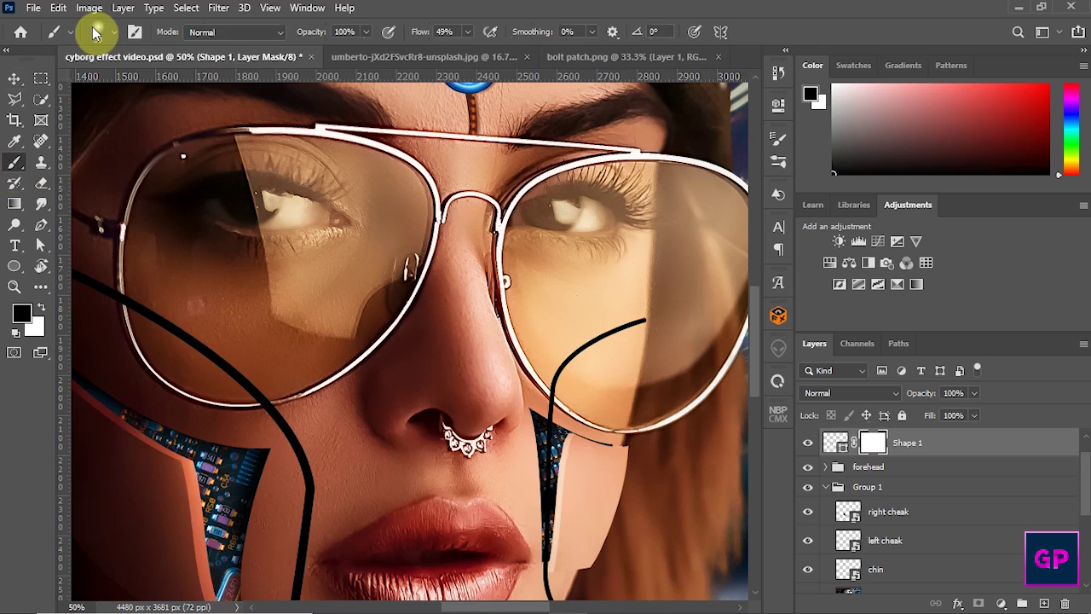
left_click(99, 31)
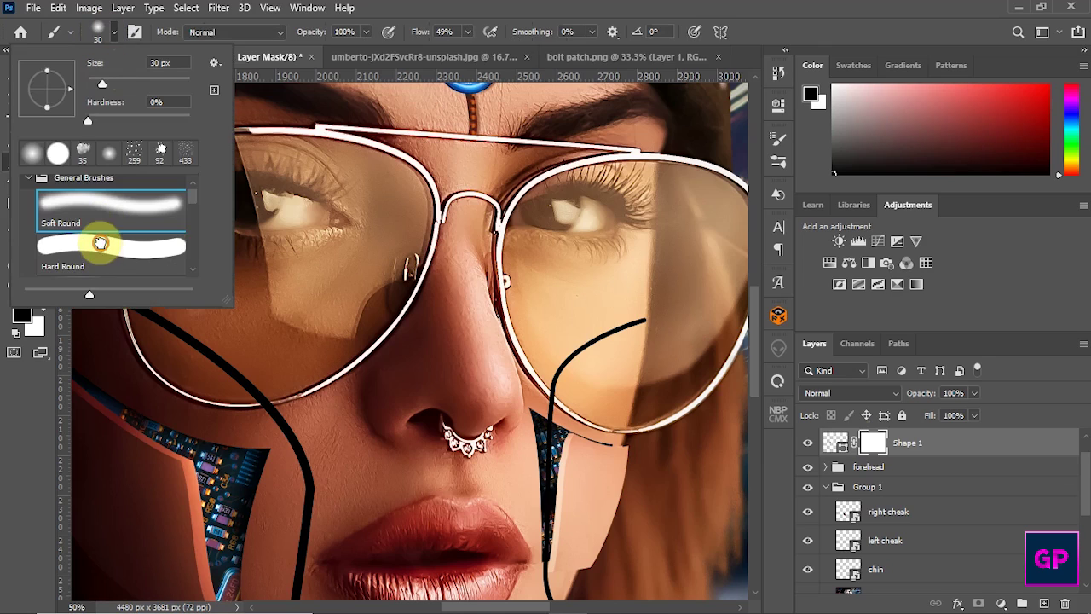
left_click(100, 243)
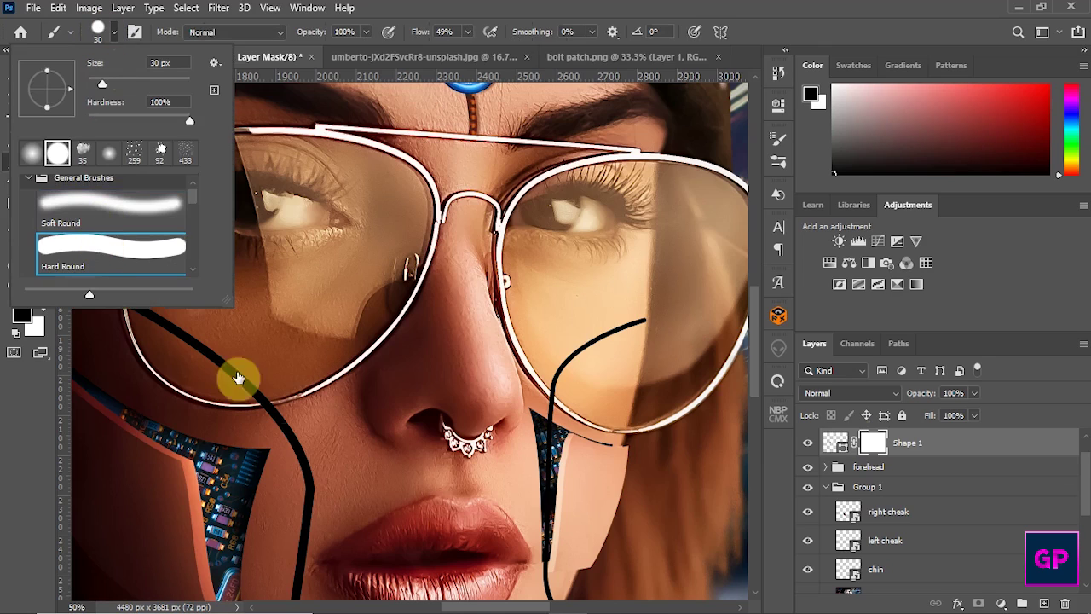
left_click(445, 14)
key("bracketright")
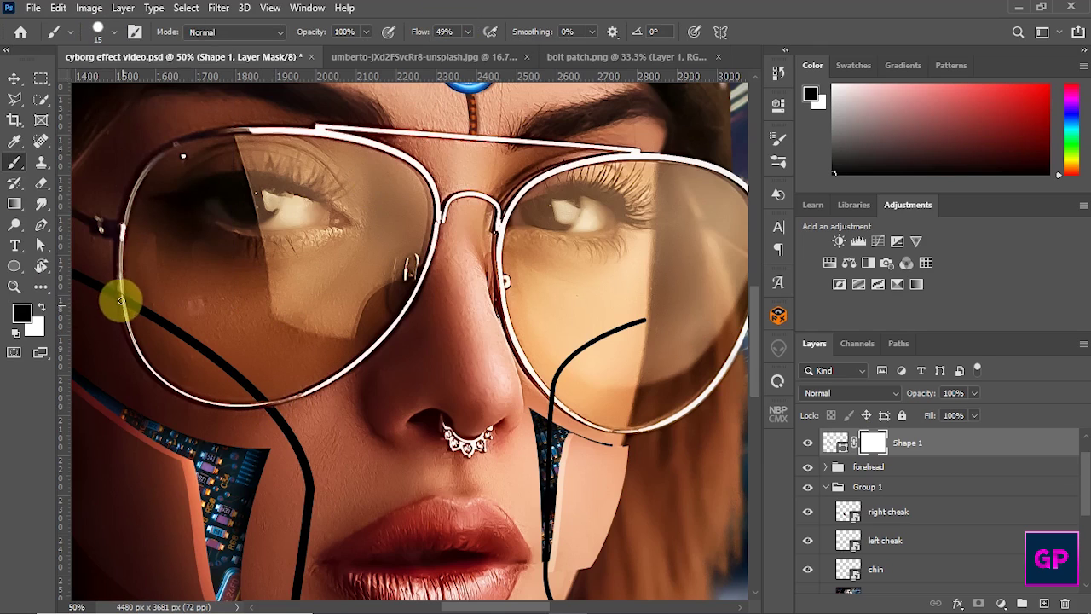
left_click(120, 300)
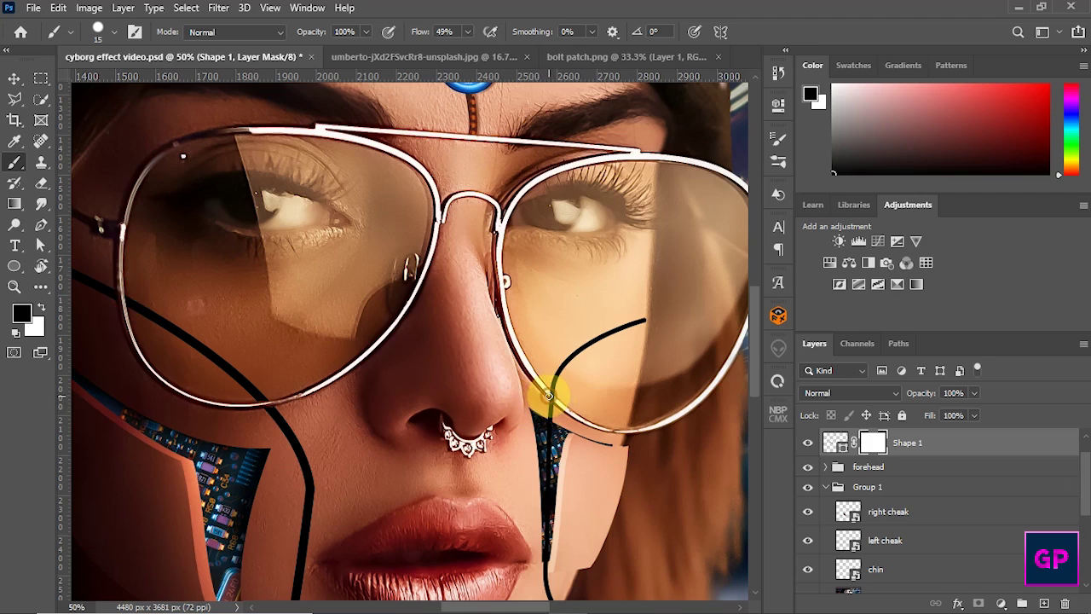
Step: Add a layer mask to the second cable and paint black where it crosses the lit lens's frame
key("ctrl+j")
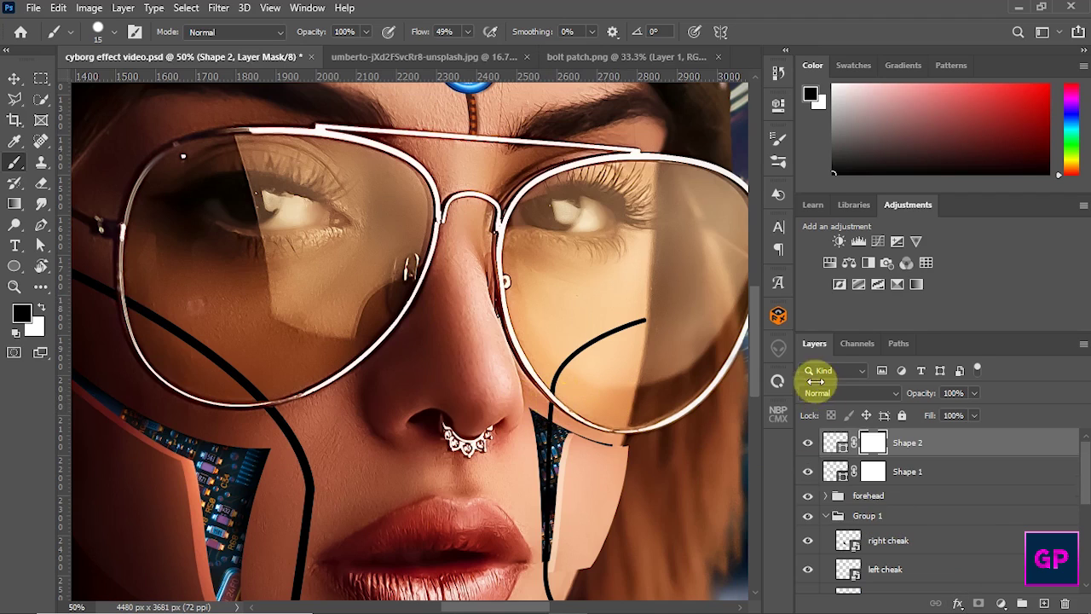
left_click(759, 386)
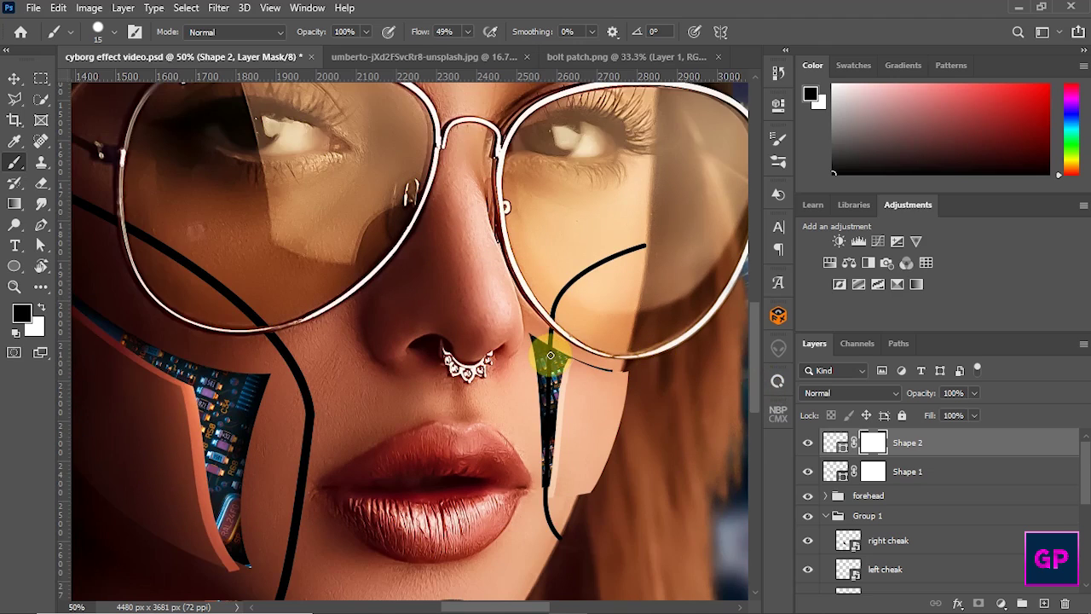
mouse_move(550, 358)
left_mouse_down()
mouse_move(554, 482)
mouse_move(553, 362)
mouse_move(579, 394)
left_mouse_up()
key("ctrl+minus")
key("ctrl+minus")
key("ctrl+minus")
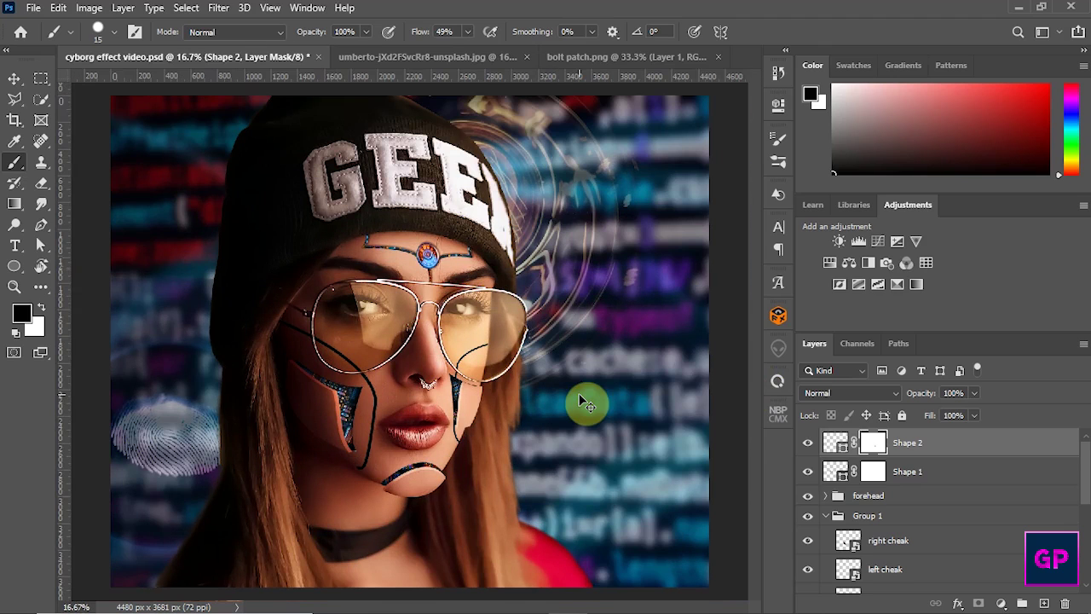
Step: Draw a small Pen shape about 135 × 96 px on the cheek cable inside the shaded lens
key("ctrl+plus")
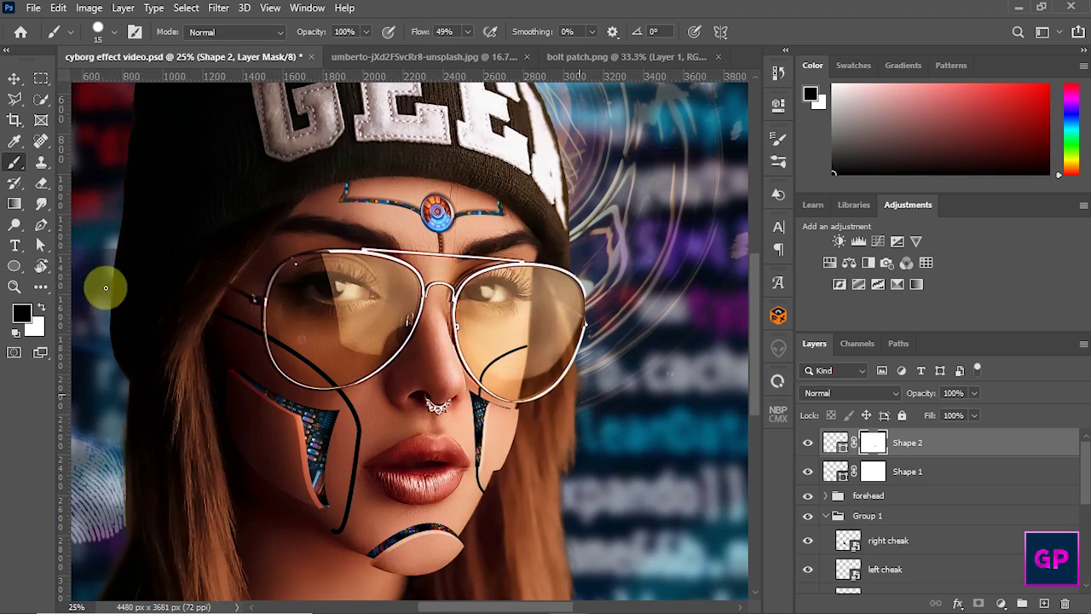
key("ctrl+plus")
left_click(41, 224)
right_click(41, 224)
left_click(94, 220)
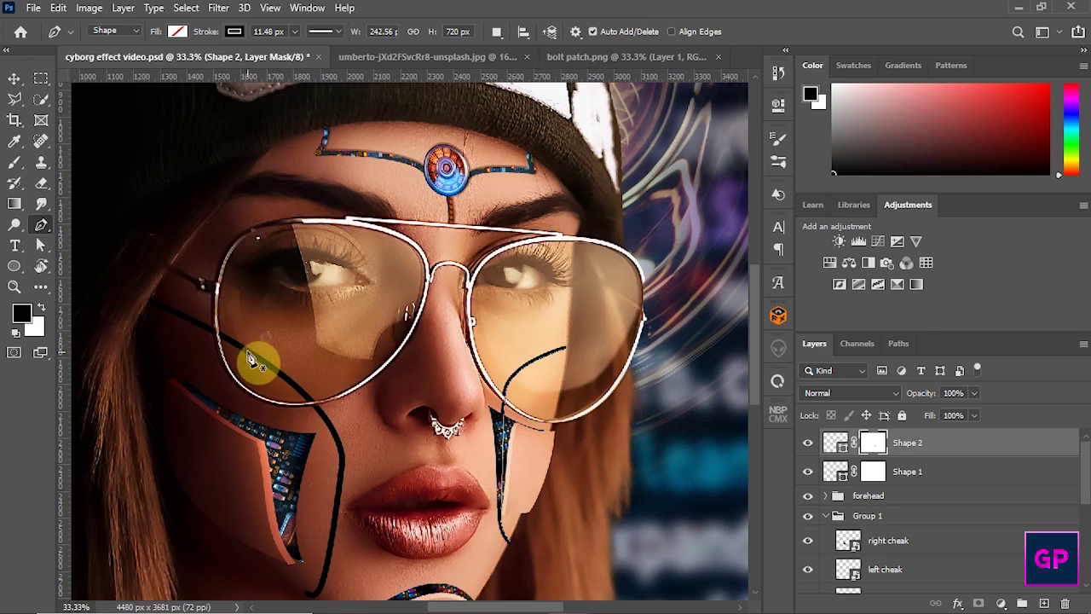
left_click(248, 350)
left_click(264, 350)
left_click(281, 366)
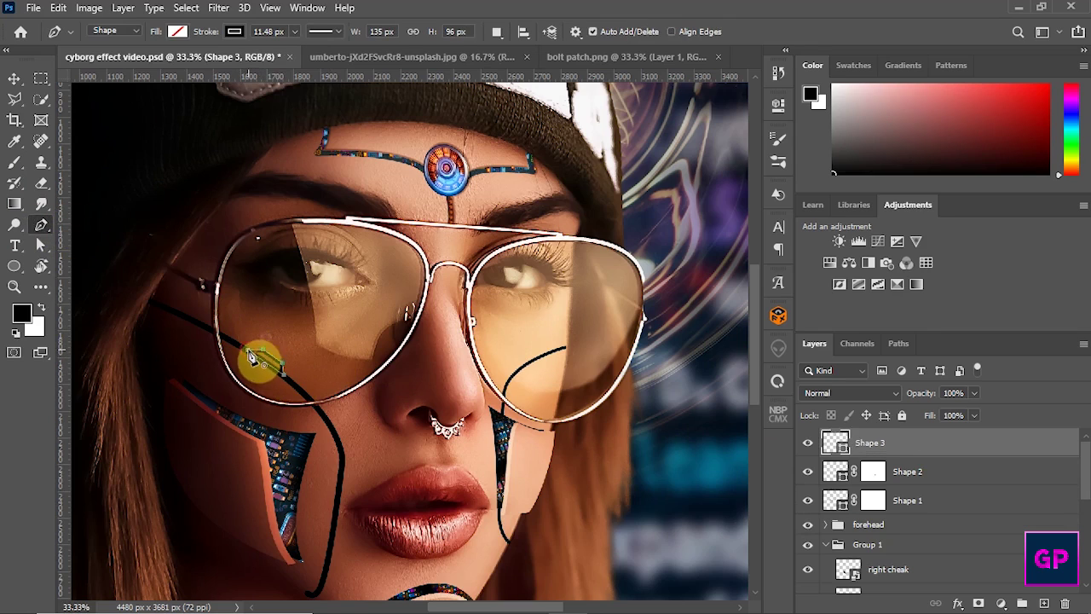
Step: Set the connector shape on the cheek cable to a black fill with no stroke
left_click(178, 31)
left_click(76, 117)
left_click(235, 32)
left_click(17, 75)
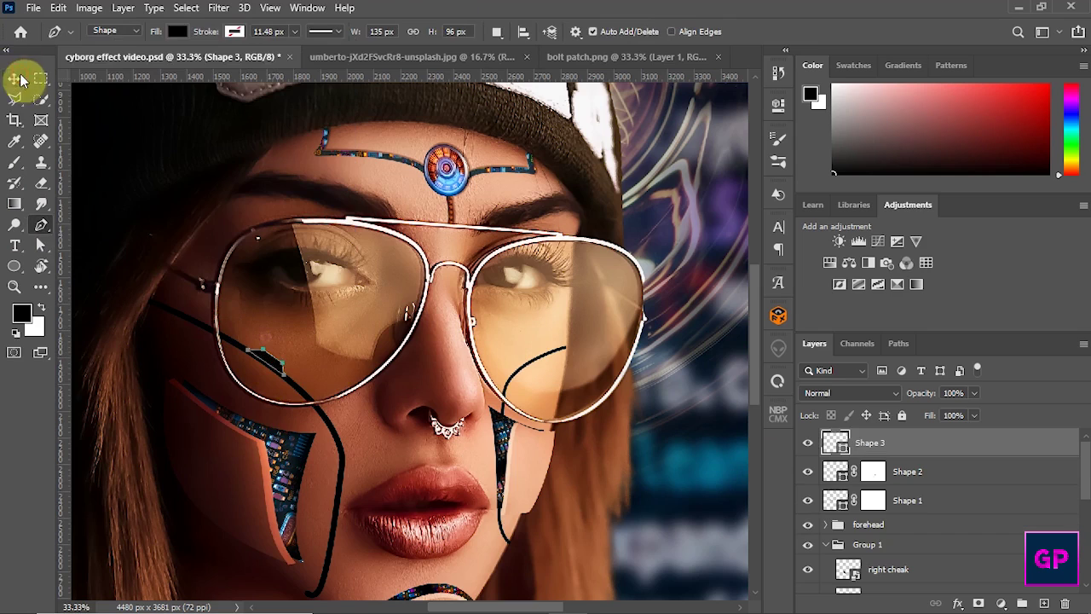
Step: Draw two more small black connector shapes, one on the lower cheek cable and one on the cable over the lit lens
left_click(40, 226)
left_click(337, 512)
left_click(331, 541)
key("Return")
left_click(534, 349)
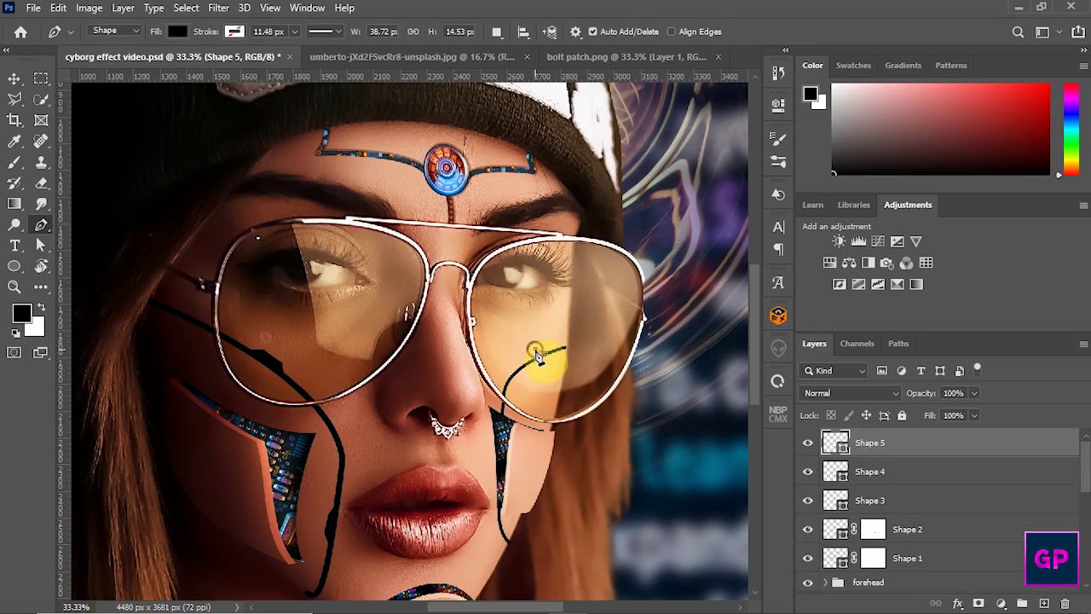
left_click(14, 78)
left_click(555, 376)
left_click(536, 371)
left_click(726, 353)
key("ctrl+minus")
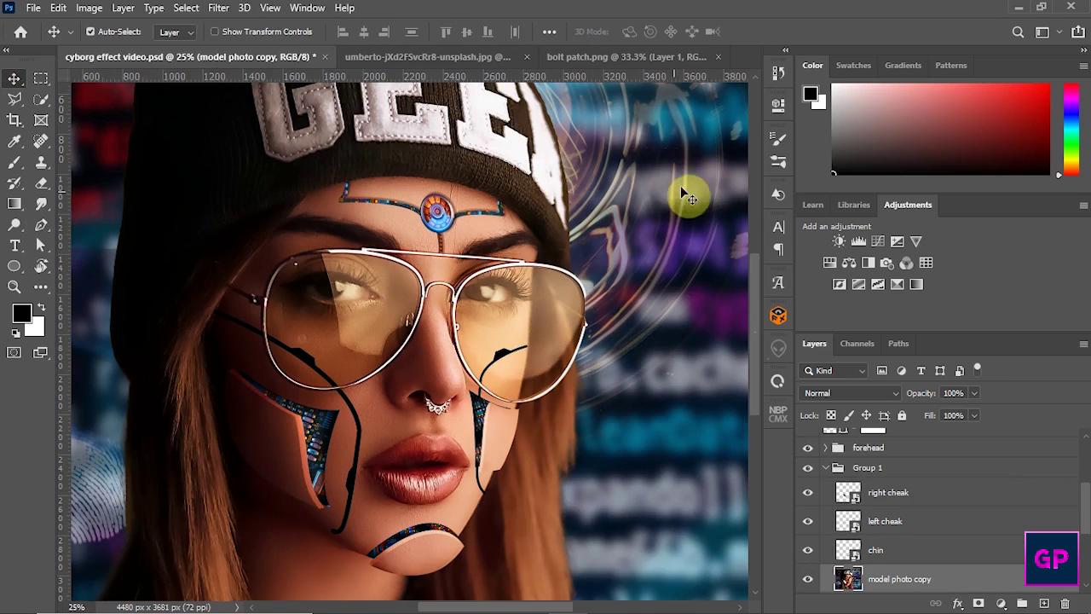
Step: Copy the bolt from bolt patch.png onto the portrait's chin and move its layer above the cable shapes
left_click(597, 57)
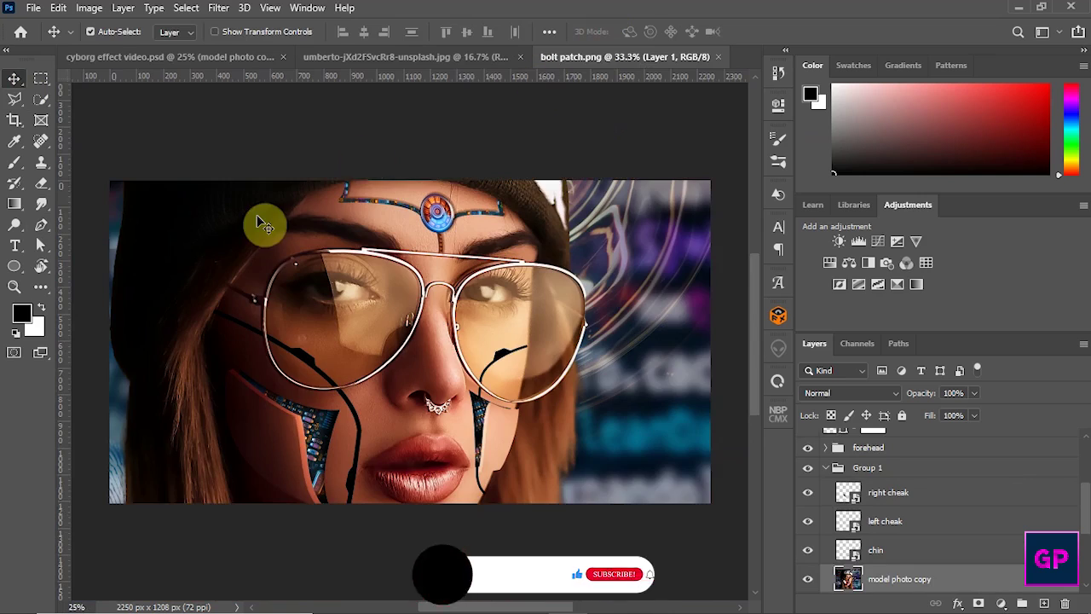
left_click_drag(634, 340, 422, 565)
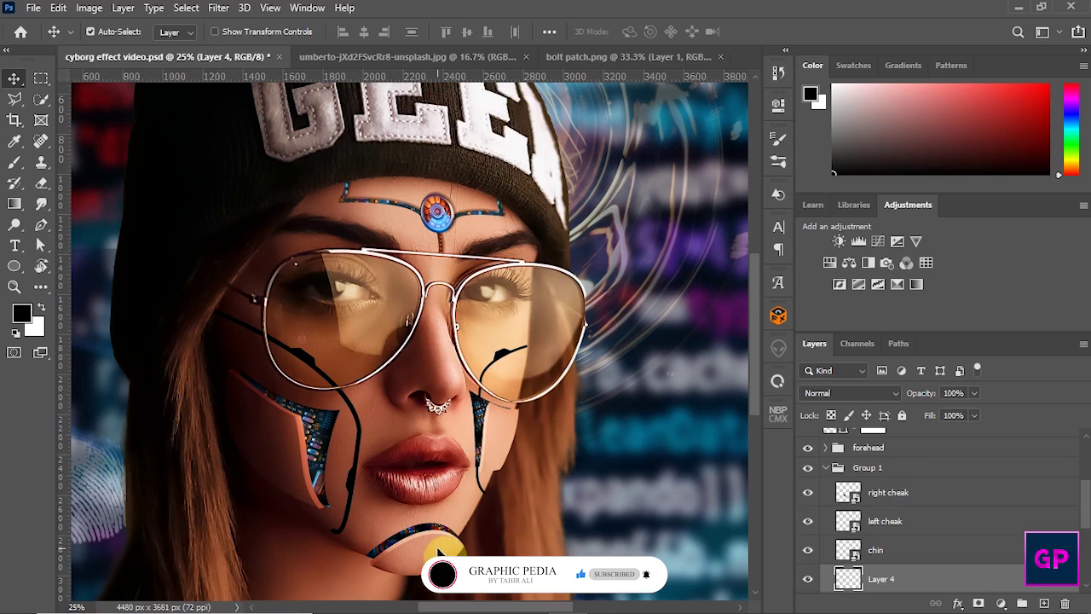
left_click_drag(945, 585, 904, 439)
Step: Duplicate the bolt and place the copies at the temple, the lit lens, the cheek and beside the lower cheek cable
left_click_drag(426, 562, 492, 353)
key("ctrl+j")
key("ctrl+t")
left_click(791, 35)
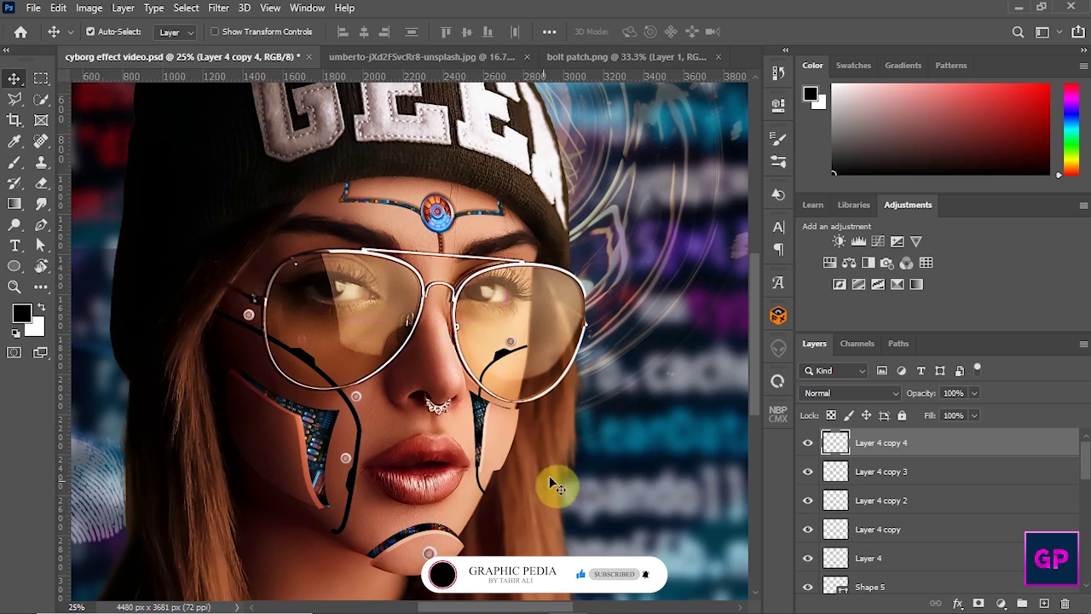
Step: Group the bolt layers and clip a Brightness/Contrast adjustment to the group to darken the bolts
left_click(431, 556)
left_click(878, 447, "shift")
key("ctrl+g")
left_click(1001, 603)
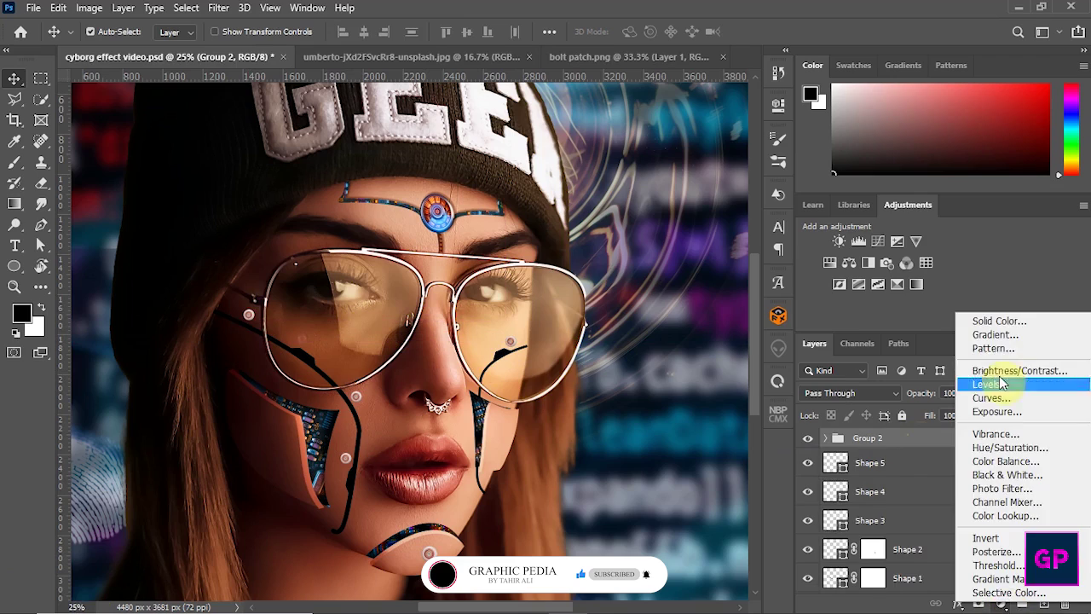
left_click(993, 375)
left_click(640, 373)
left_click_drag(642, 197, 592, 202)
Step: Bring the program-code photo into the portrait as the top layer and set its blend mode to Screen
left_click(366, 349)
left_click_drag(89, 64, 446, 332)
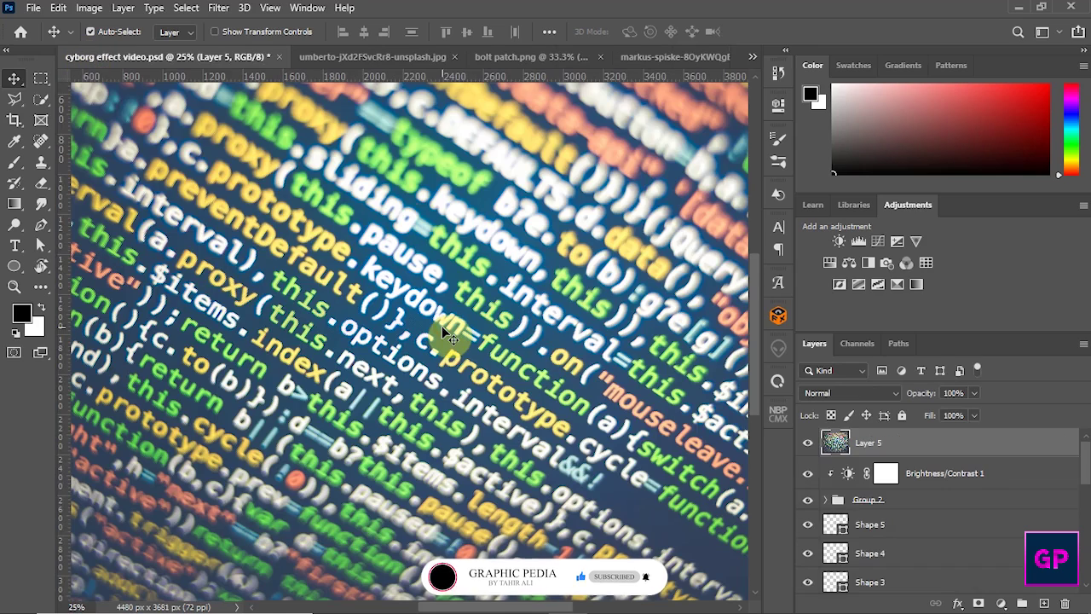
key("ctrl+0")
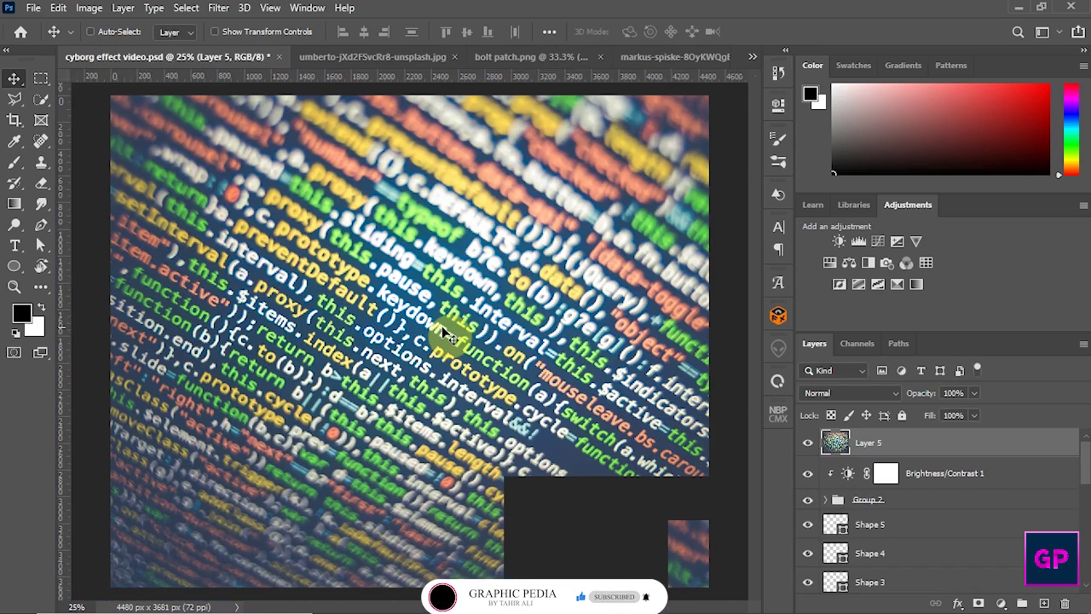
key("ctrl+minus")
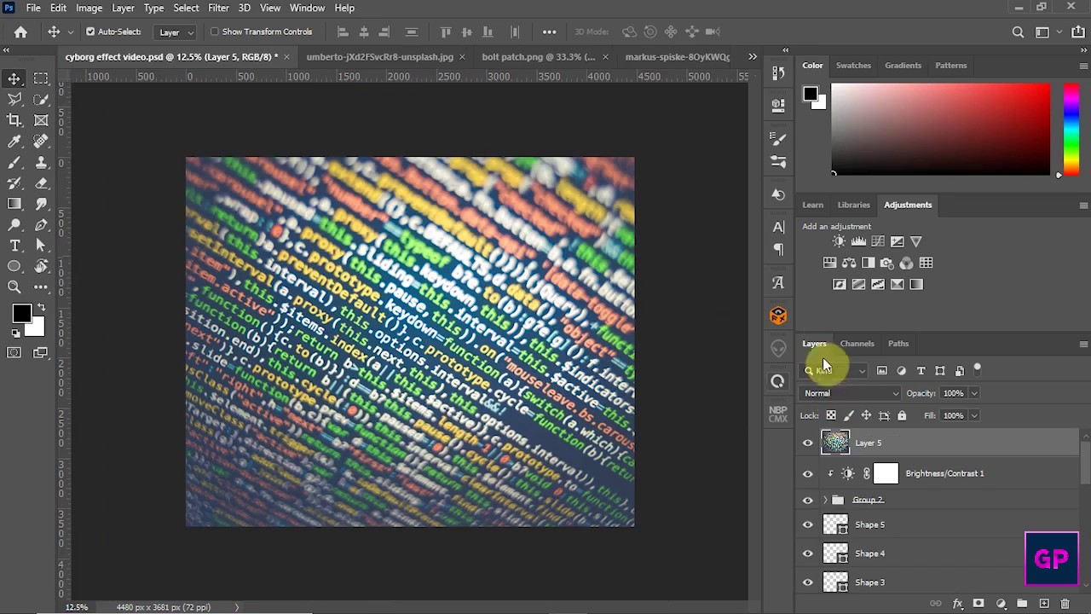
left_click(832, 392)
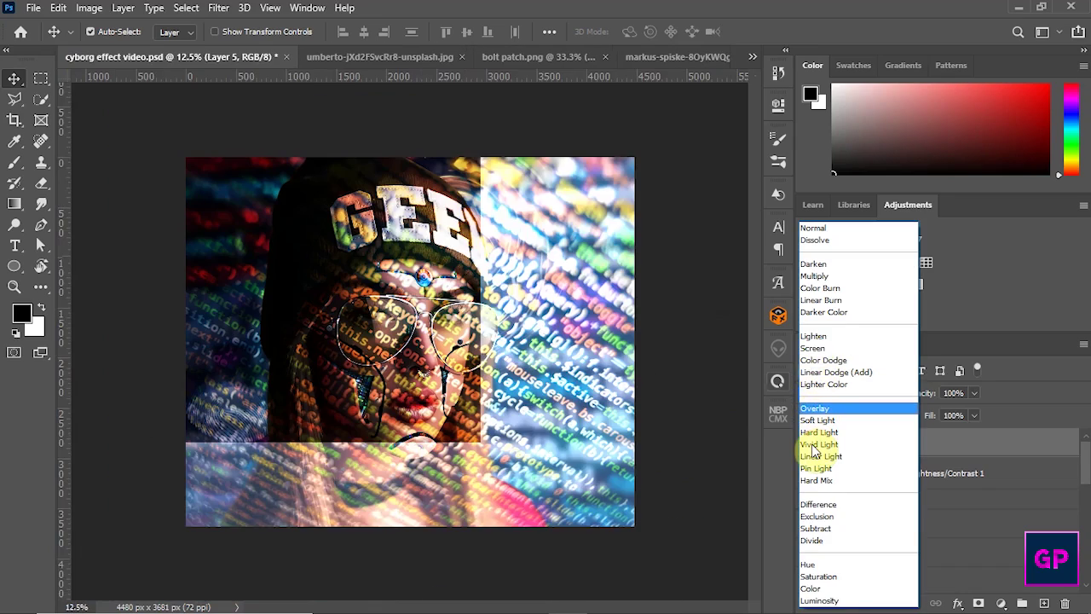
left_click(812, 348)
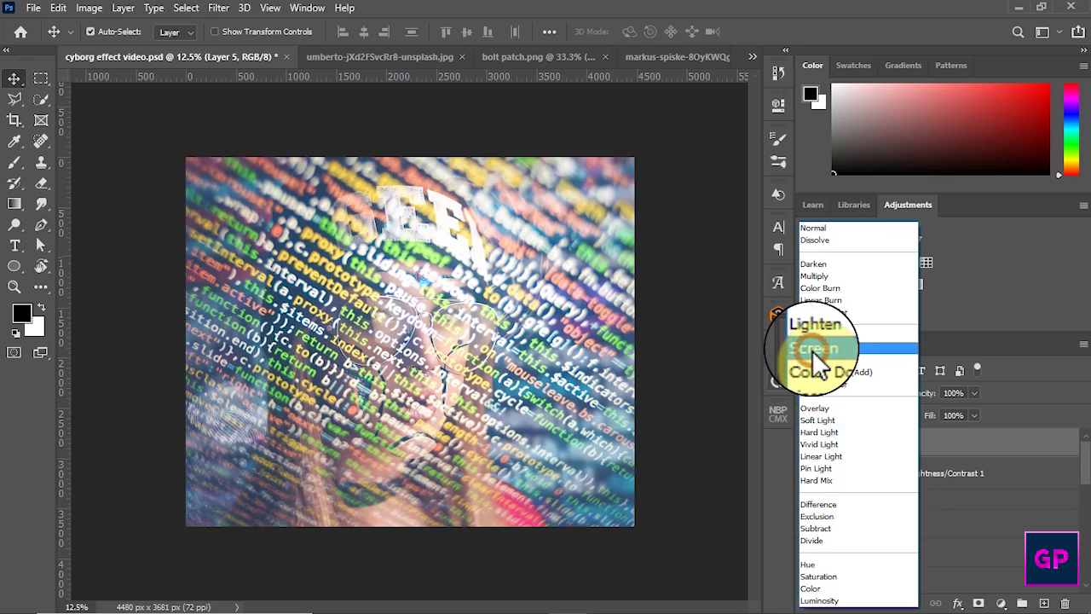
Step: Scale the code layer down proportionally and position it over the face so it covers both lenses
key("ctrl+t")
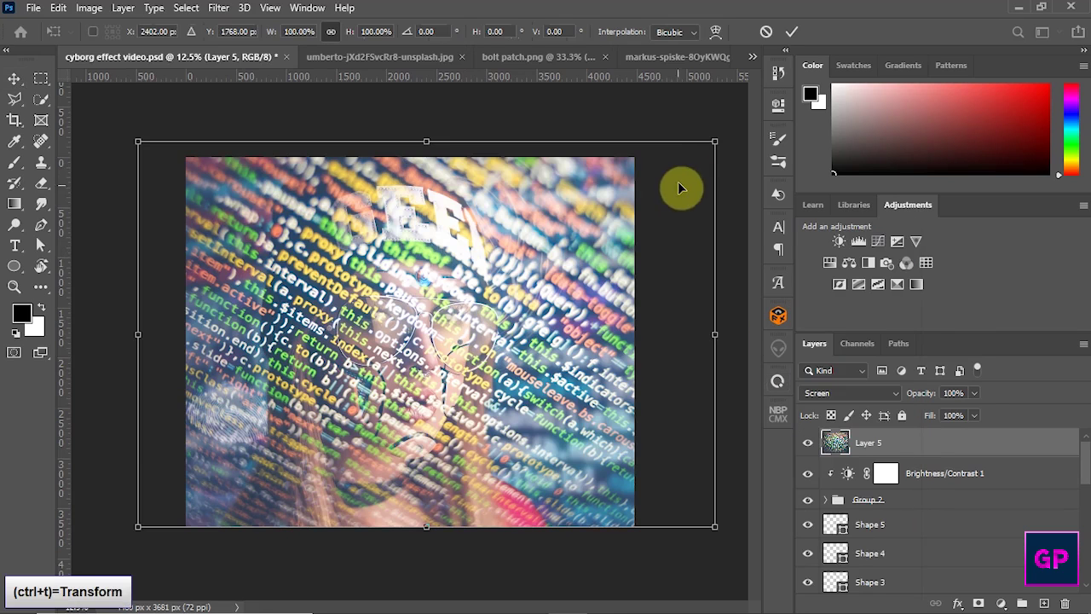
left_click_drag(721, 134, 584, 211)
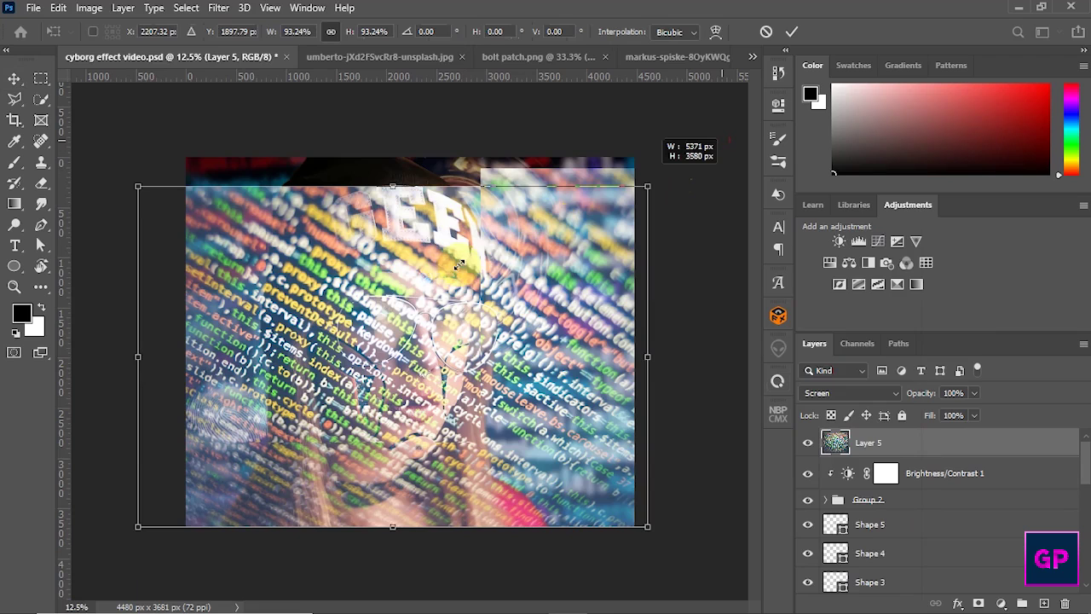
left_click_drag(648, 186, 500, 310)
left_click_drag(402, 410, 517, 317)
left_click_drag(268, 414, 291, 417)
left_click_drag(456, 364, 448, 372)
left_click(792, 32)
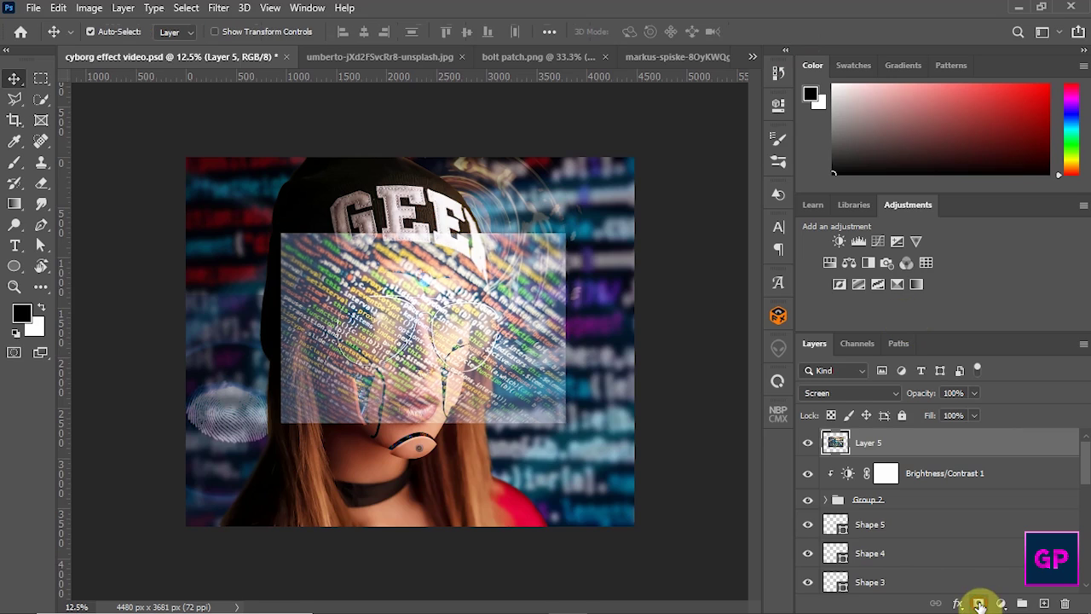
Step: Add a layer mask to the code layer and invert it to black to hide the code
left_click(980, 605)
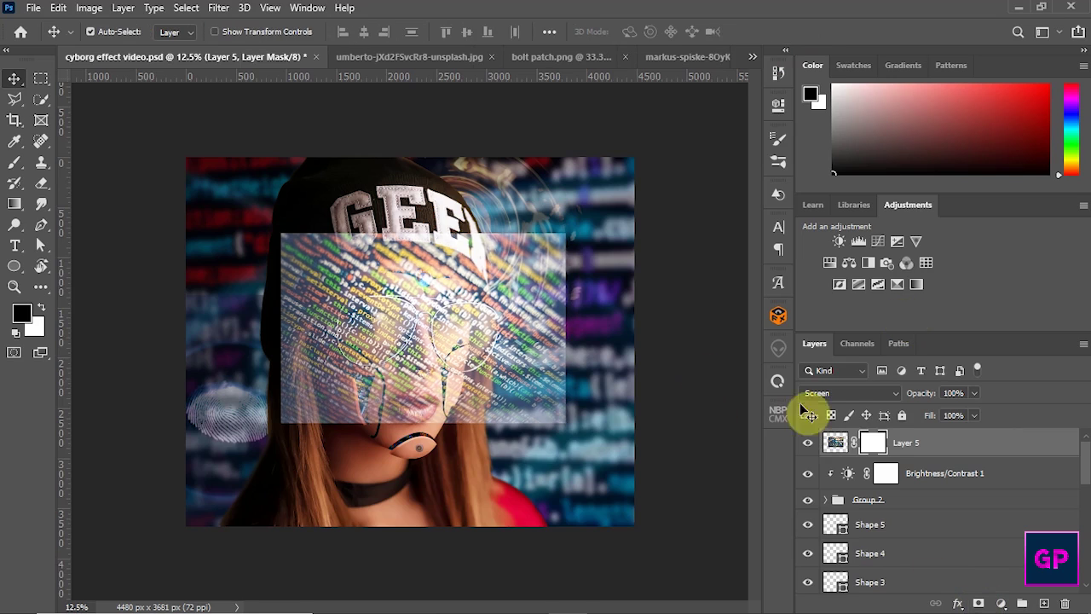
key("ctrl+i")
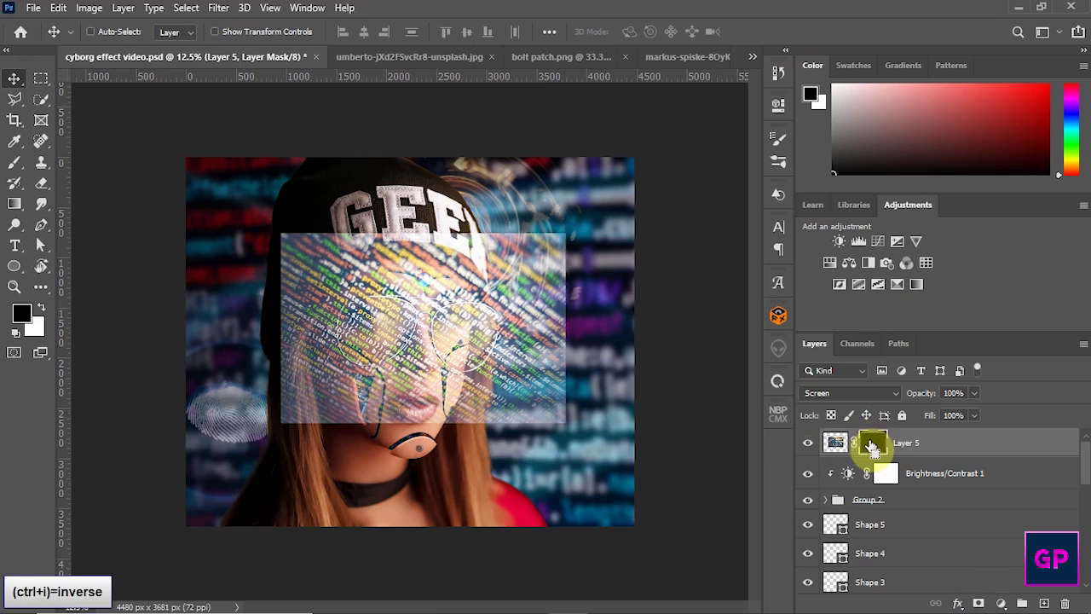
left_click_drag(350, 309, 352, 309)
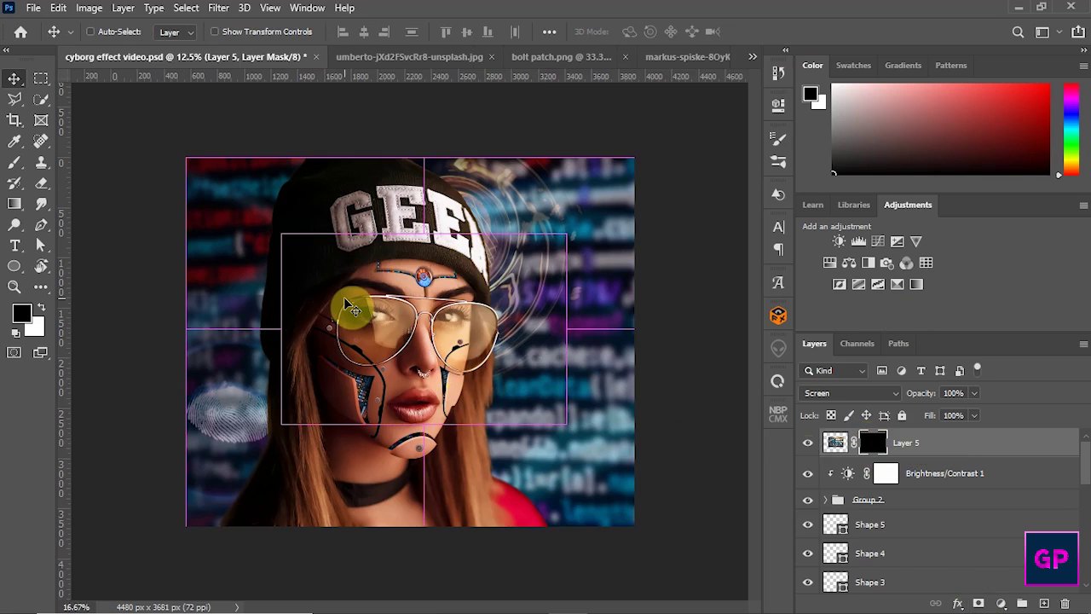
key("ctrl+plus")
key("ctrl+plus")
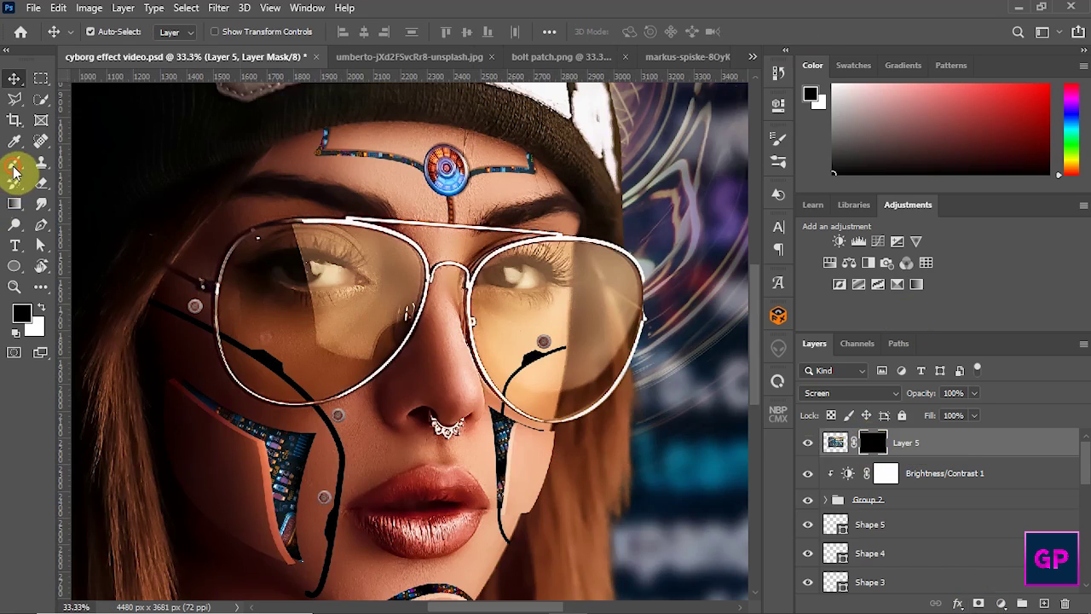
Step: Paint white on the code layer's mask with a soft 90 px brush at 100% flow to reveal the code inside both lenses
left_click(13, 167)
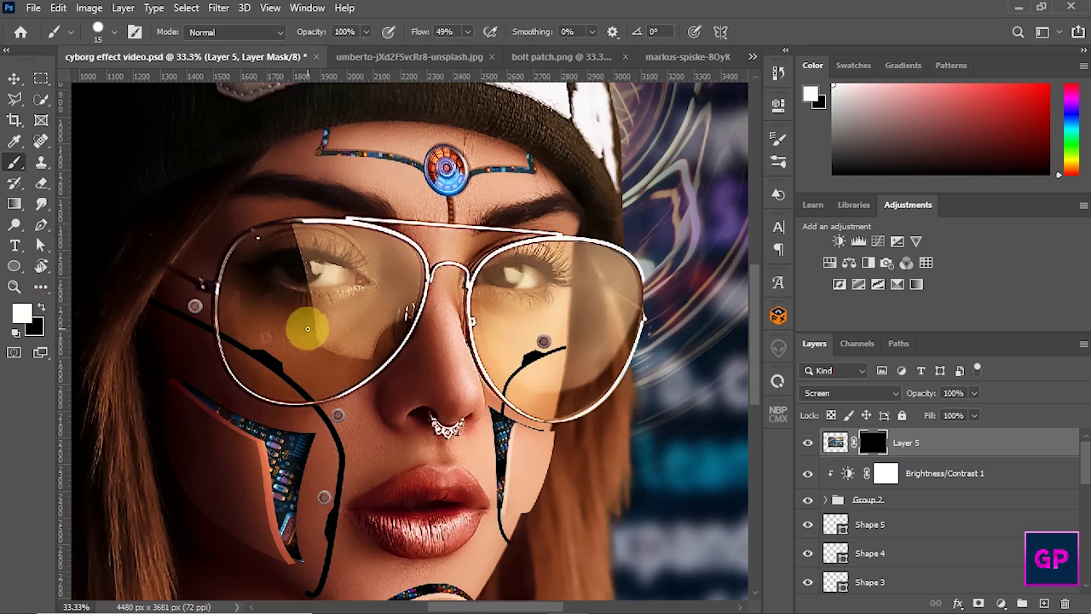
mouse_move(305, 324)
left_mouse_down()
mouse_move(350, 324)
mouse_move(353, 244)
left_mouse_up()
key("ctrl+z")
left_click(100, 31)
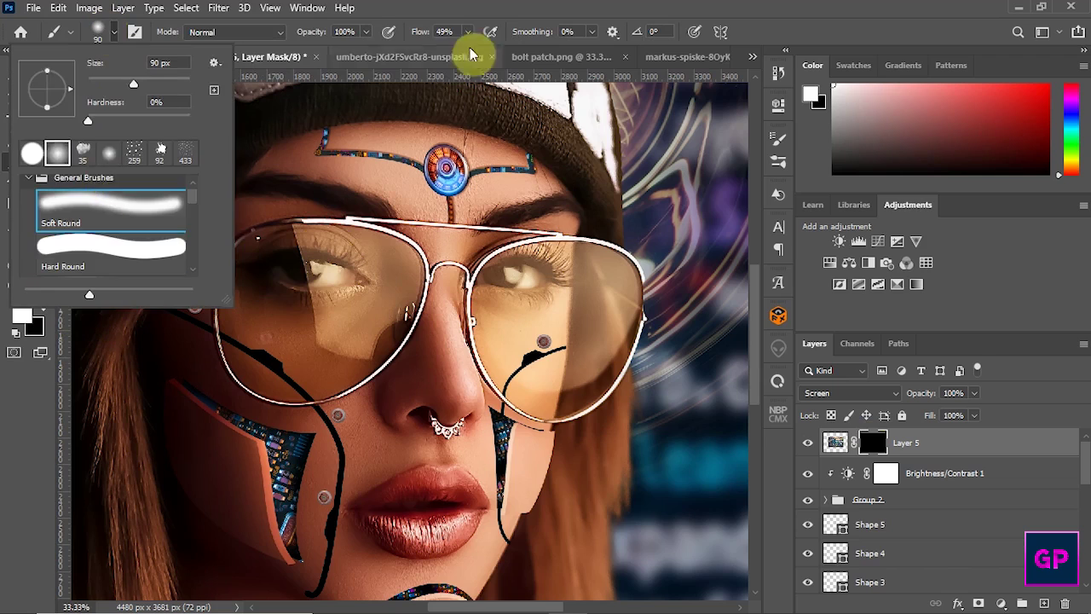
left_click(467, 32)
left_click_drag(445, 53, 512, 53)
mouse_move(304, 317)
left_mouse_down()
mouse_move(254, 262)
mouse_move(349, 235)
mouse_move(397, 246)
mouse_move(383, 324)
mouse_move(399, 324)
mouse_move(302, 383)
mouse_move(249, 256)
mouse_move(230, 285)
mouse_move(235, 331)
mouse_move(305, 367)
mouse_move(345, 333)
mouse_move(325, 307)
mouse_move(345, 277)
mouse_move(388, 316)
left_mouse_up()
mouse_move(563, 341)
left_mouse_down()
mouse_move(585, 293)
mouse_move(528, 250)
mouse_move(514, 260)
mouse_move(622, 260)
mouse_move(570, 252)
mouse_move(628, 277)
mouse_move(634, 306)
mouse_move(609, 371)
mouse_move(582, 400)
mouse_move(528, 406)
mouse_move(500, 382)
mouse_move(476, 327)
mouse_move(527, 254)
mouse_move(527, 272)
mouse_move(484, 294)
mouse_move(563, 341)
mouse_move(622, 348)
mouse_move(488, 343)
mouse_move(549, 390)
mouse_move(489, 368)
mouse_move(595, 313)
mouse_move(445, 326)
mouse_move(457, 288)
mouse_move(481, 390)
mouse_move(549, 435)
mouse_move(514, 420)
mouse_move(573, 425)
mouse_move(660, 370)
left_mouse_up()
key("ctrl+z")
key("x")
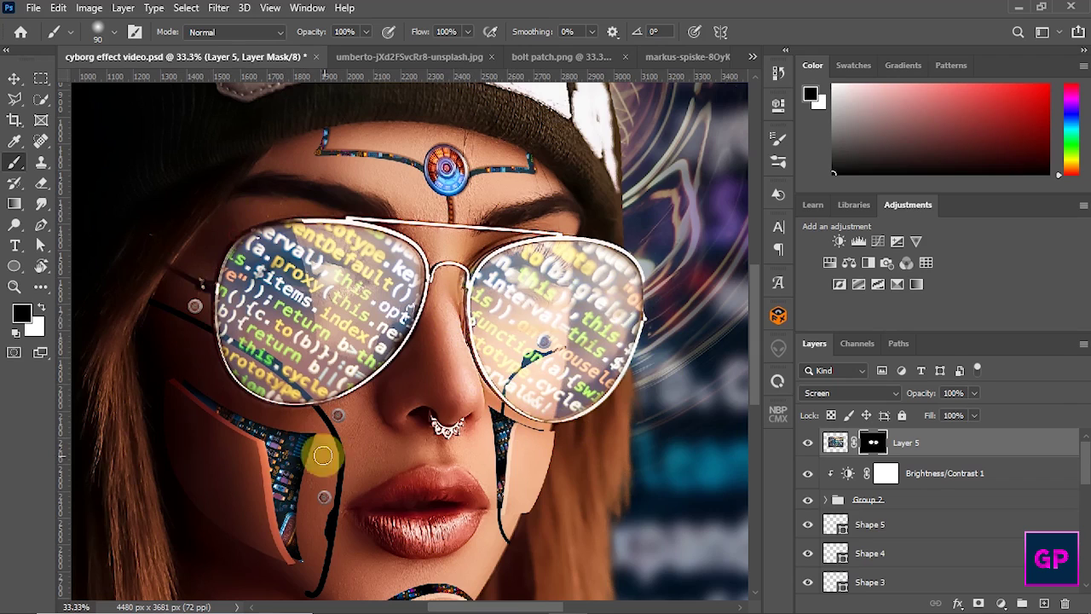
Step: Lower the opacity of the masked code layer to 64%
left_click(974, 393)
left_click_drag(978, 418, 943, 414)
key("ctrl+minus")
key("ctrl+minus")
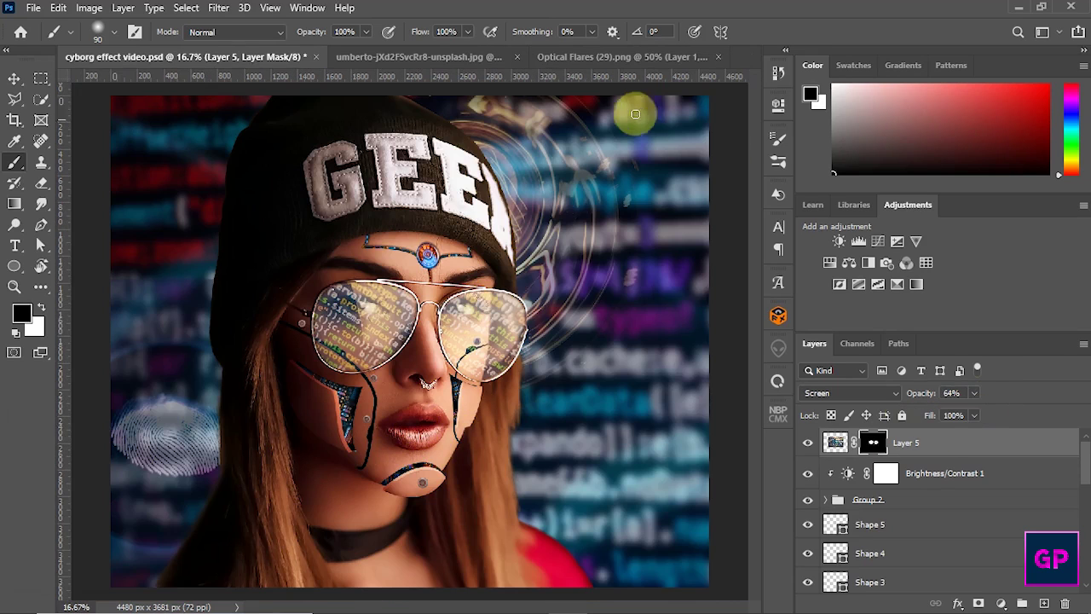
Step: Bring the optical flare image into the portrait as the top layer, set to Color Burn, and position it over the lips
left_click(587, 58)
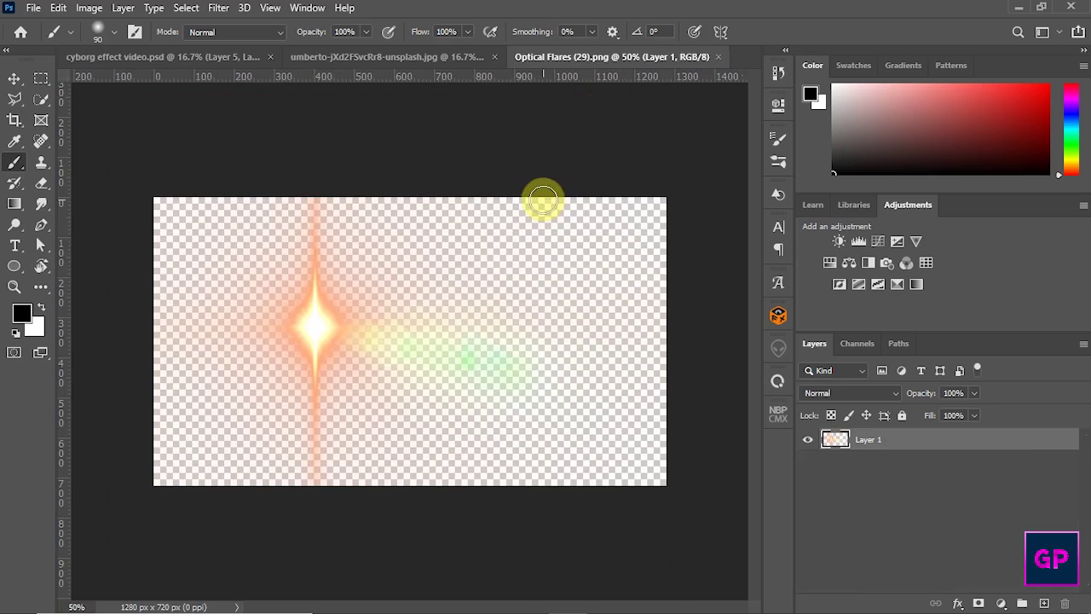
left_click(9, 81)
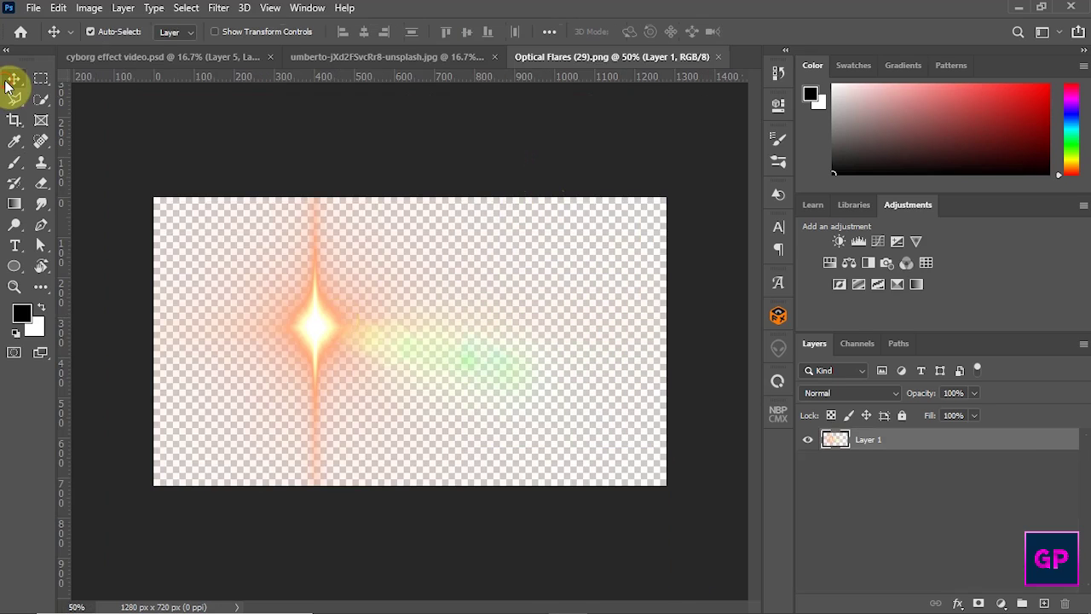
left_click_drag(318, 314, 425, 423)
left_click(832, 390)
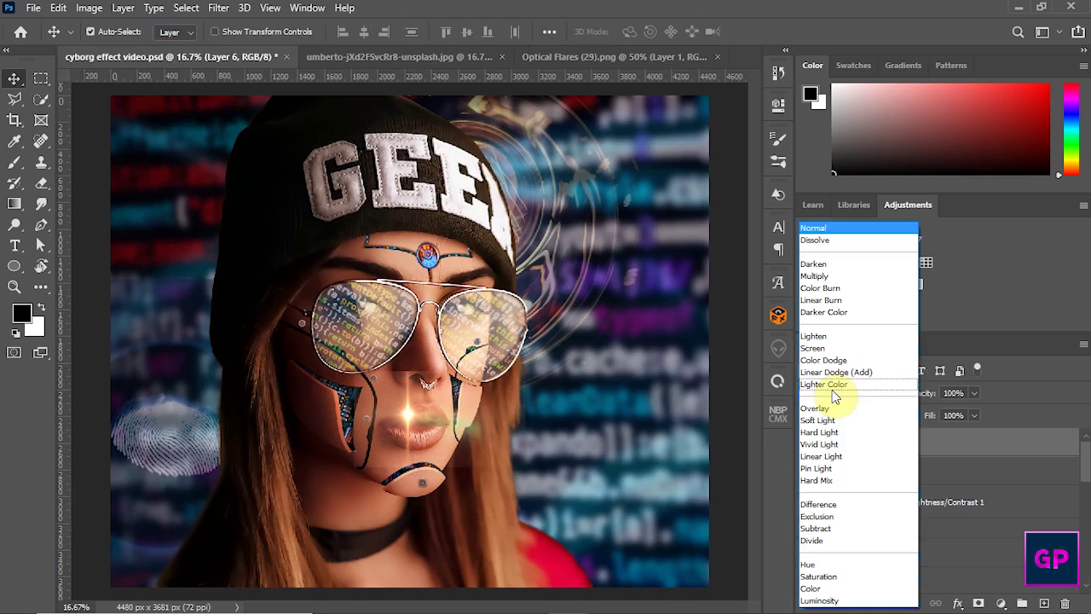
left_click(824, 287)
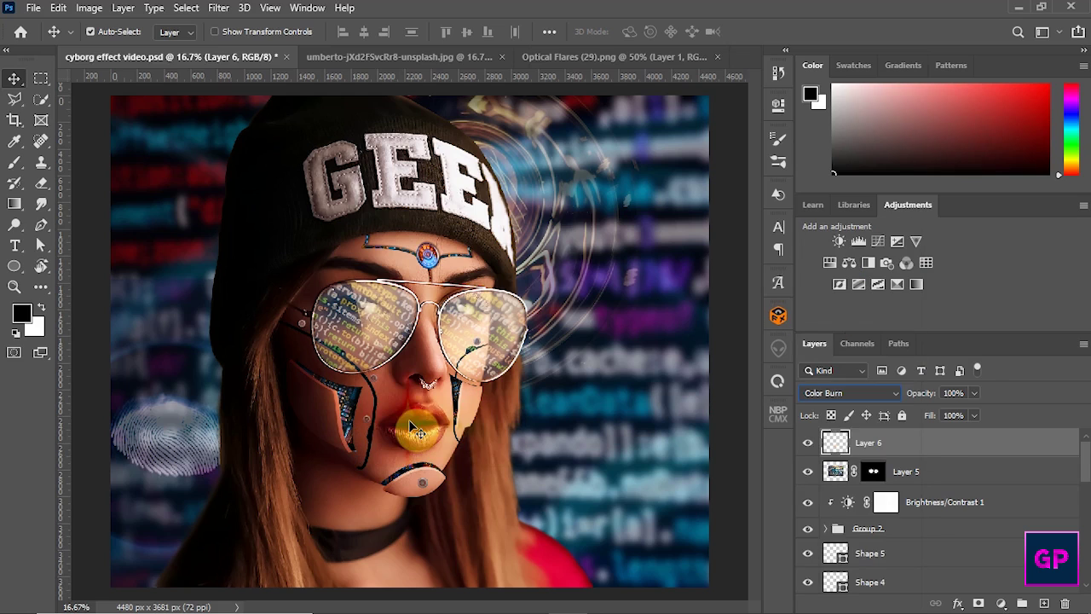
mouse_move(410, 418)
left_mouse_down()
mouse_move(425, 413)
mouse_move(426, 424)
left_mouse_up()
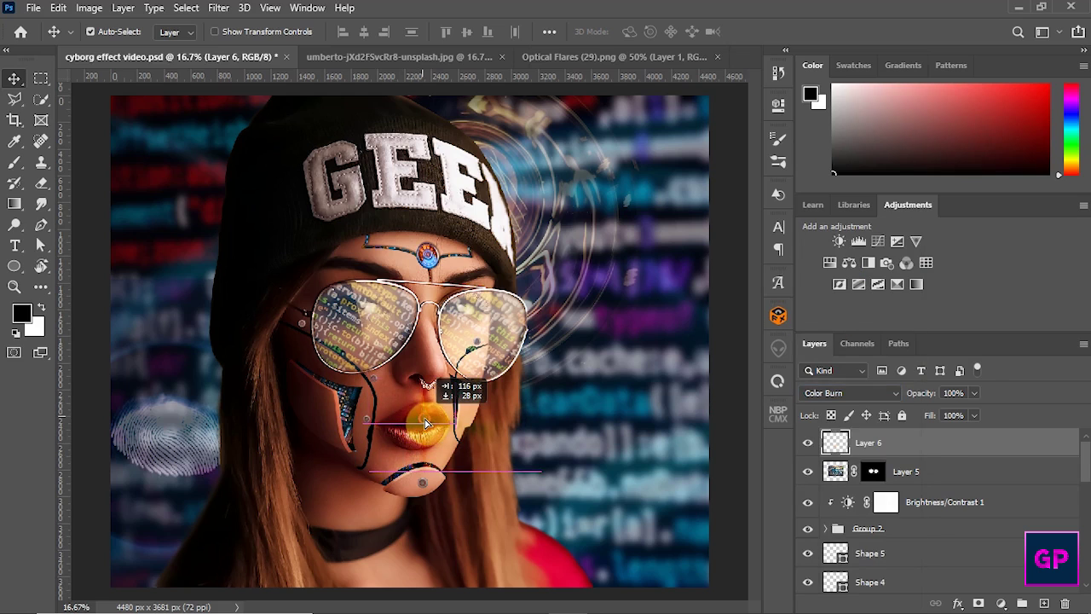
Step: Add a layer mask to the flare layer and invert it to black to hide the flare
left_click(978, 603)
left_click(878, 442)
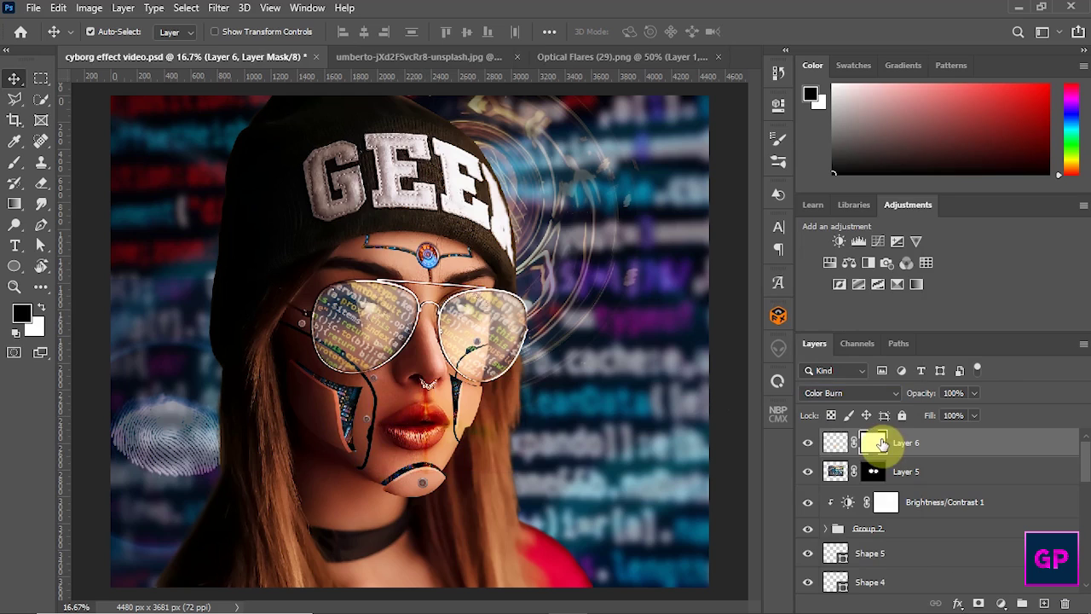
key("ctrl+i")
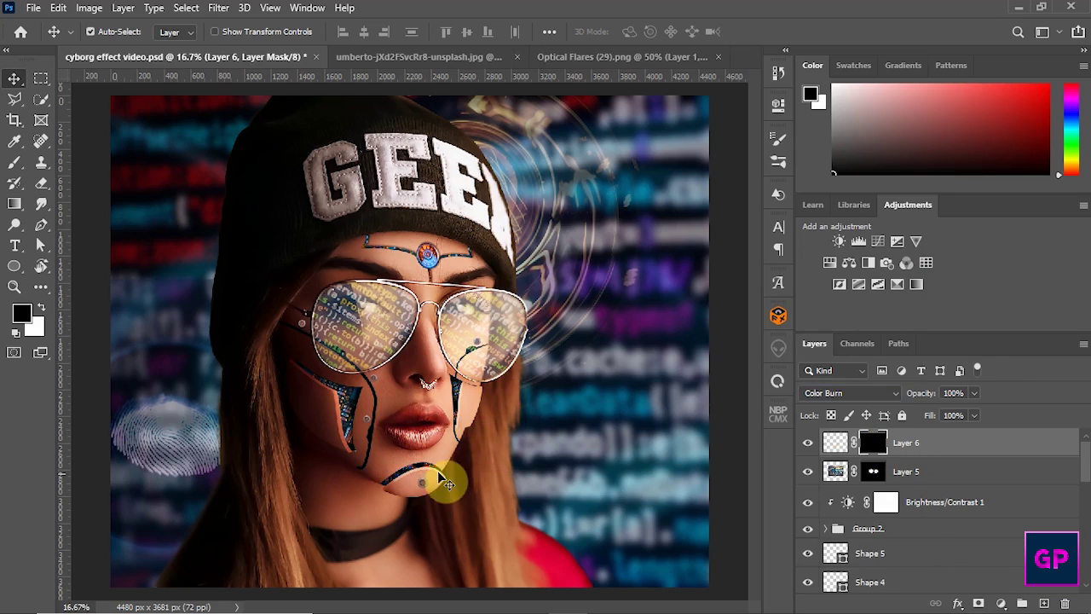
Step: Paint white on the flare layer's mask with a soft 175 px brush to reveal the glow on the lips
left_click(15, 164)
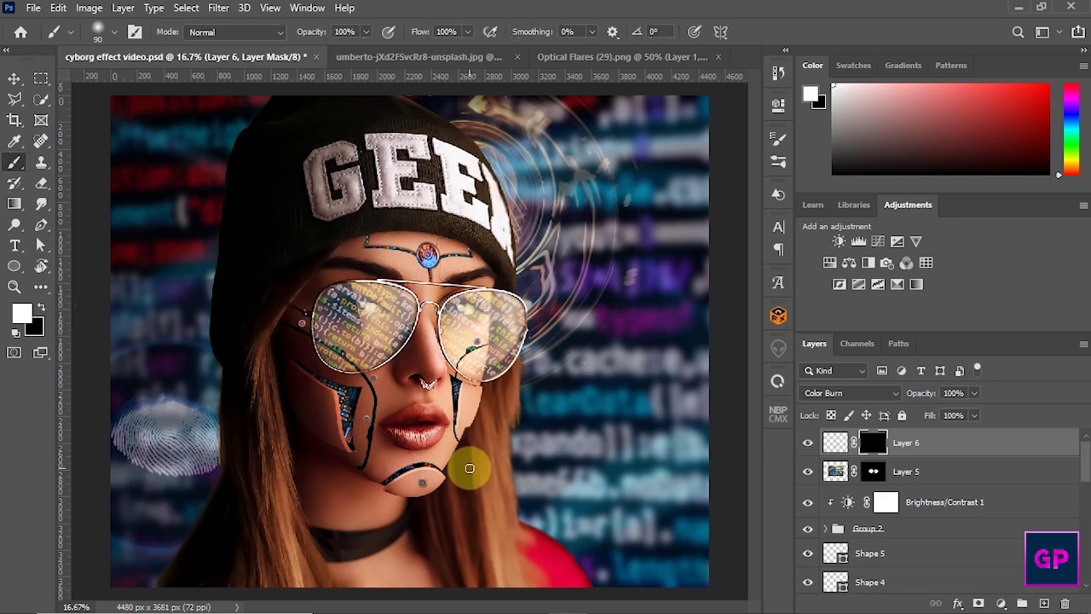
mouse_move(431, 439)
left_mouse_down()
mouse_move(426, 406)
mouse_move(418, 447)
mouse_move(422, 433)
left_mouse_up()
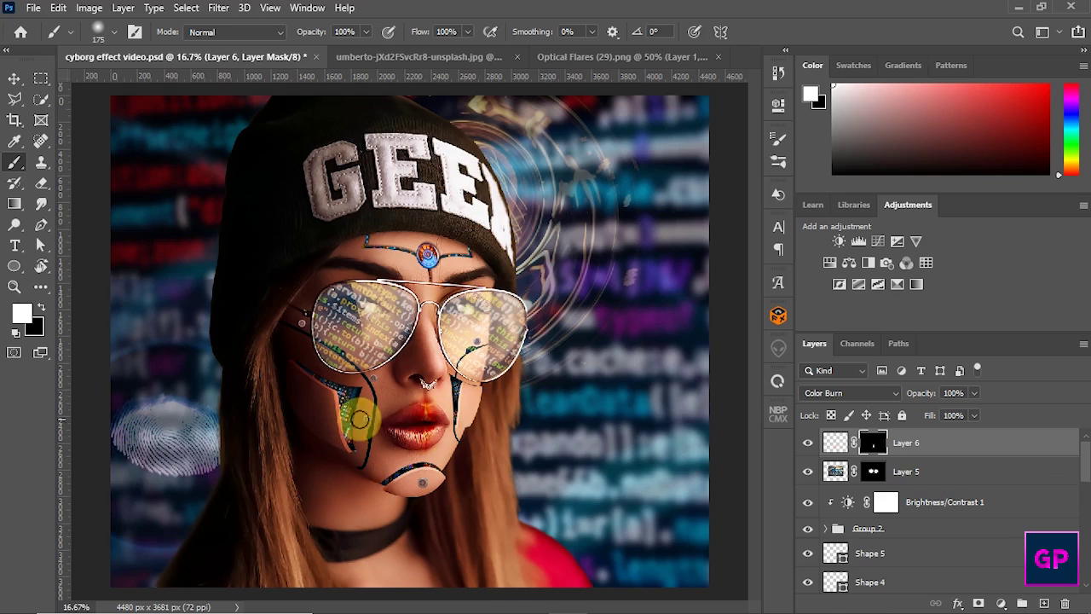
left_click(14, 81)
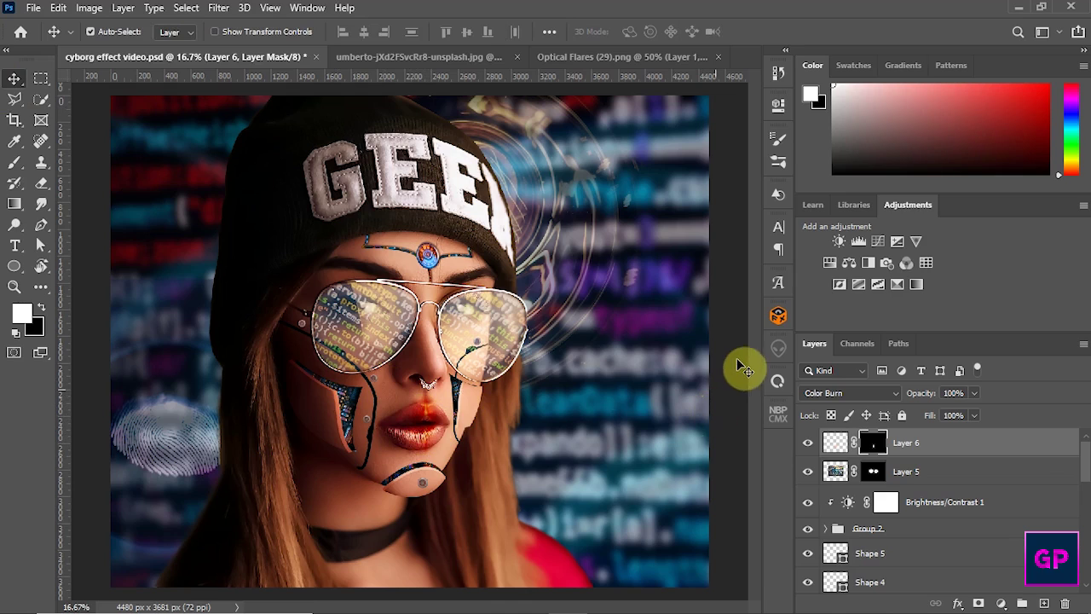
Step: Select all the effect layers above the base model photo and put them in one group
key("ctrl")
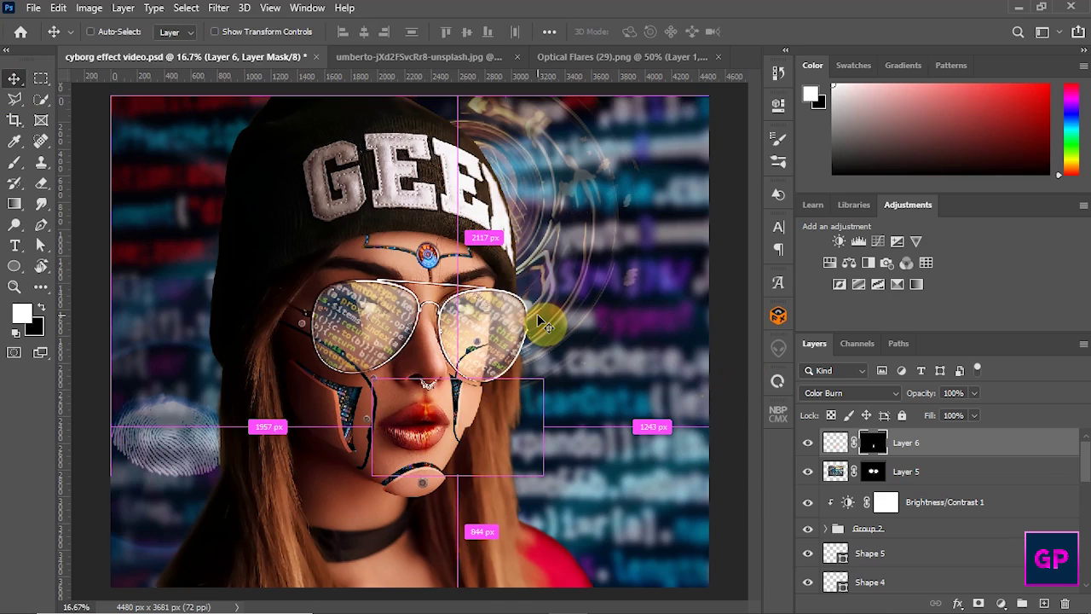
key("ctrl+minus")
key("ctrl+minus")
key("ctrl+plus")
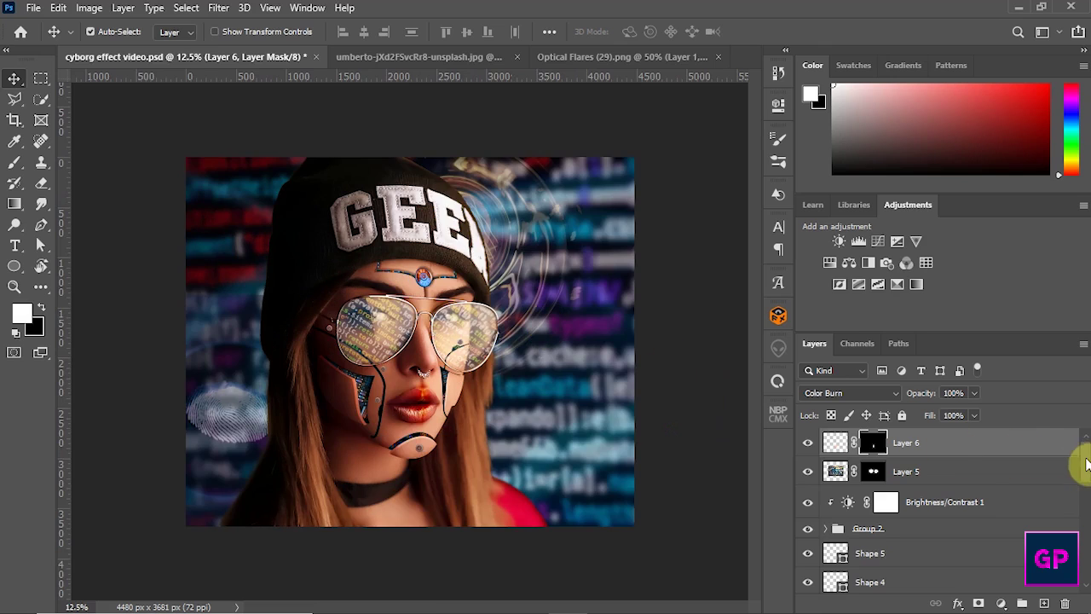
left_click_drag(1084, 457, 1085, 588)
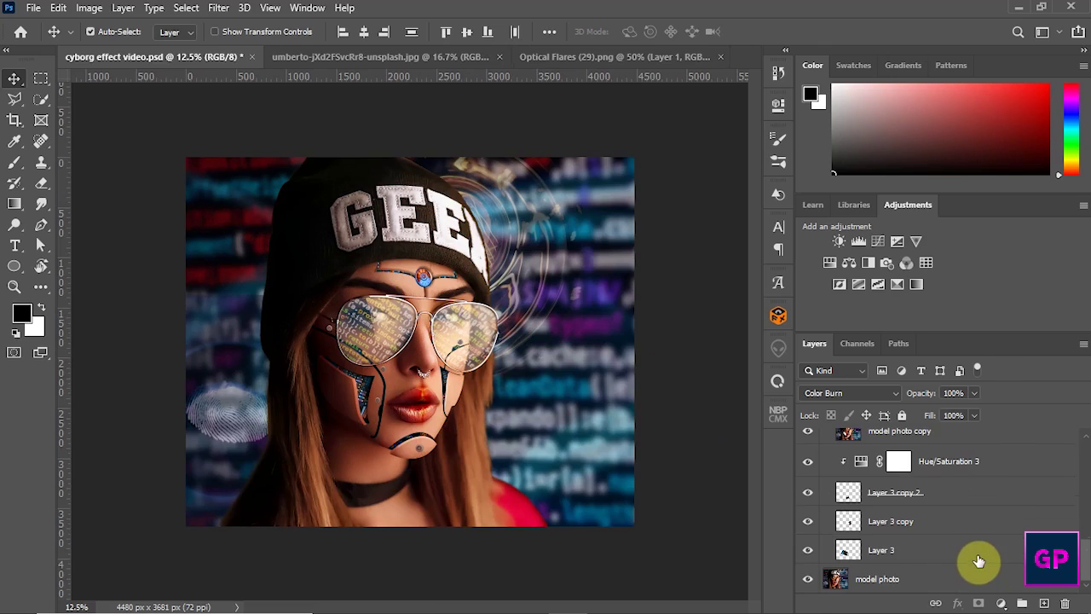
left_click(978, 561, "shift")
key("ctrl+g")
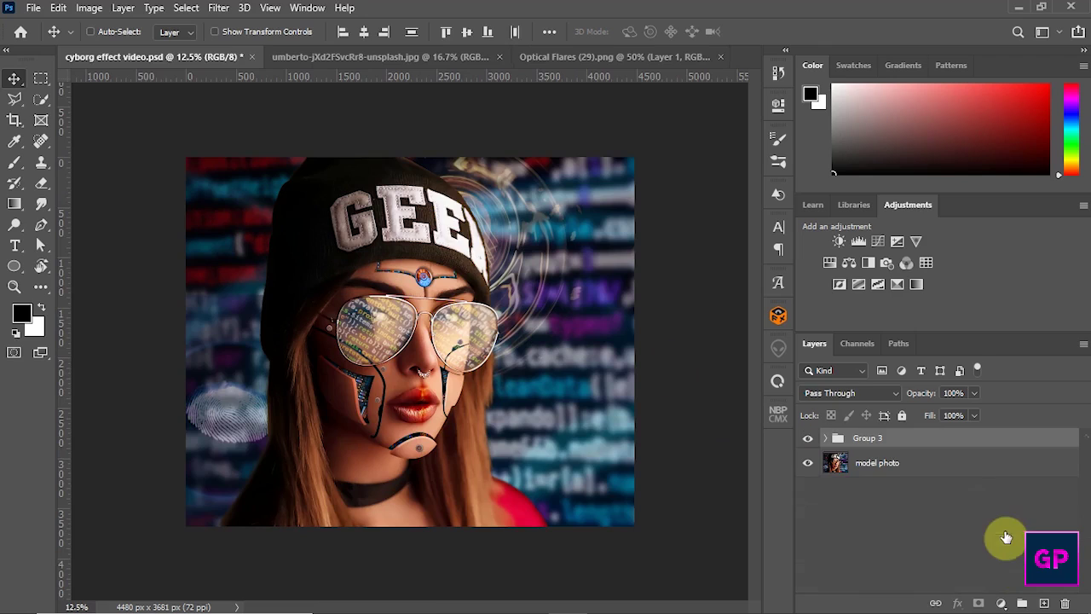
Step: Toggle the effect group's visibility repeatedly to compare the portrait before and after the cyborg effect
left_click(807, 440)
left_click(807, 439)
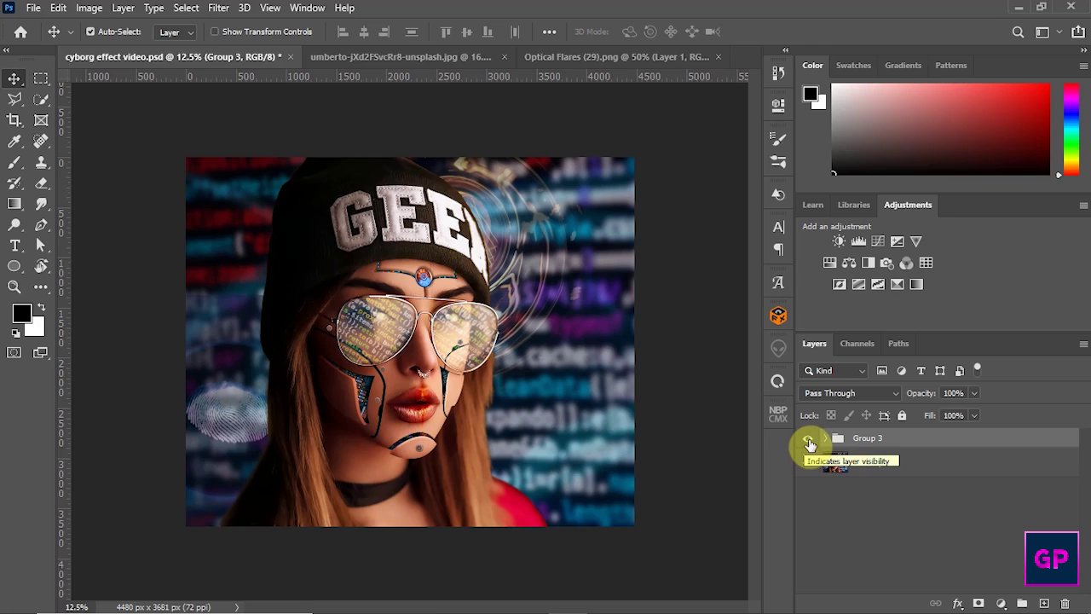
left_click(808, 440)
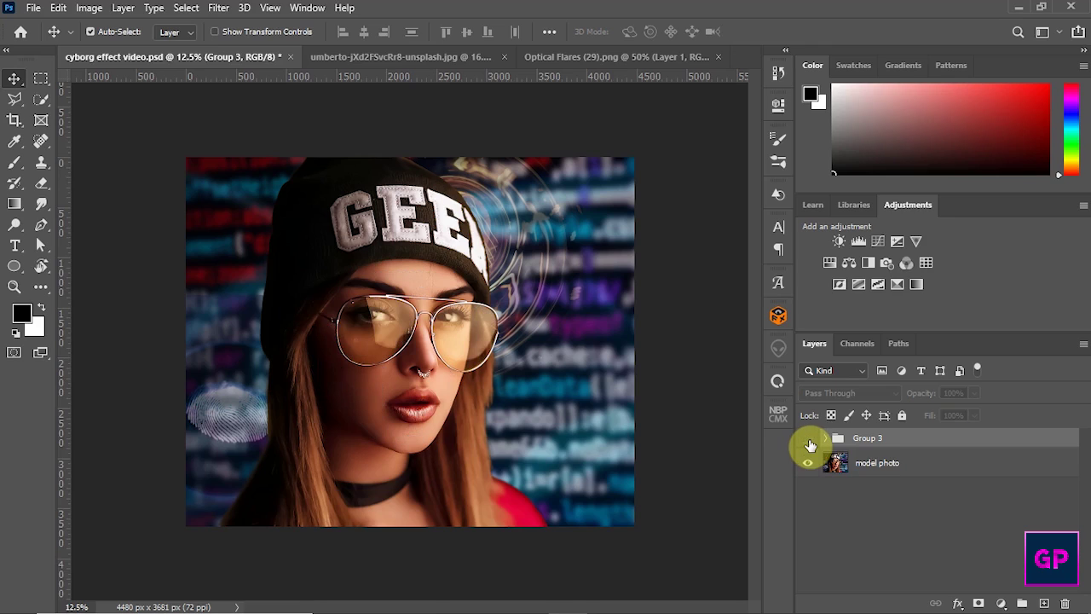
left_click(808, 440)
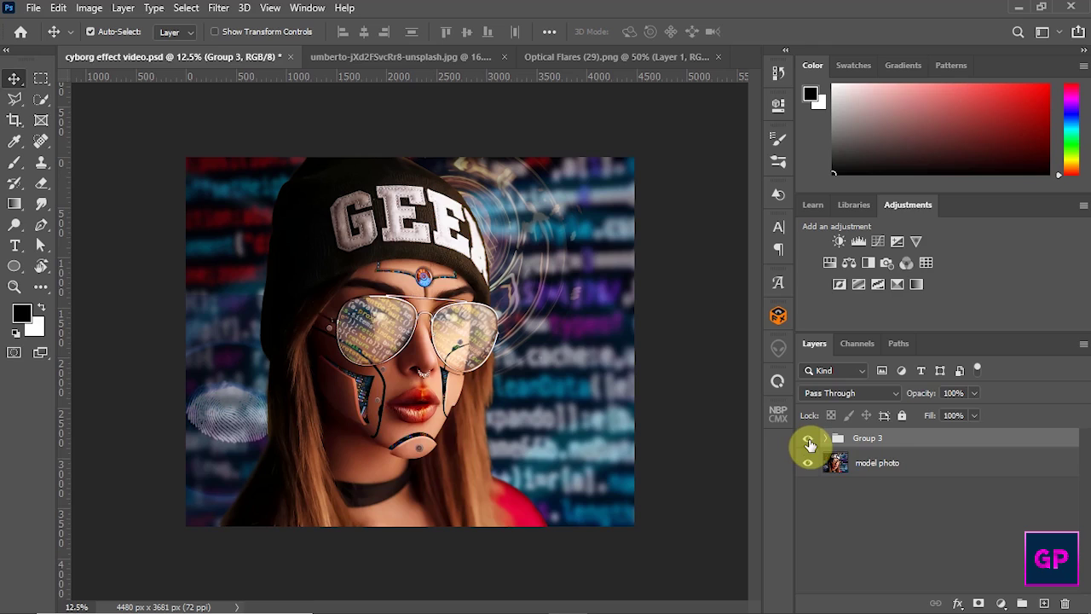
left_click(808, 440)
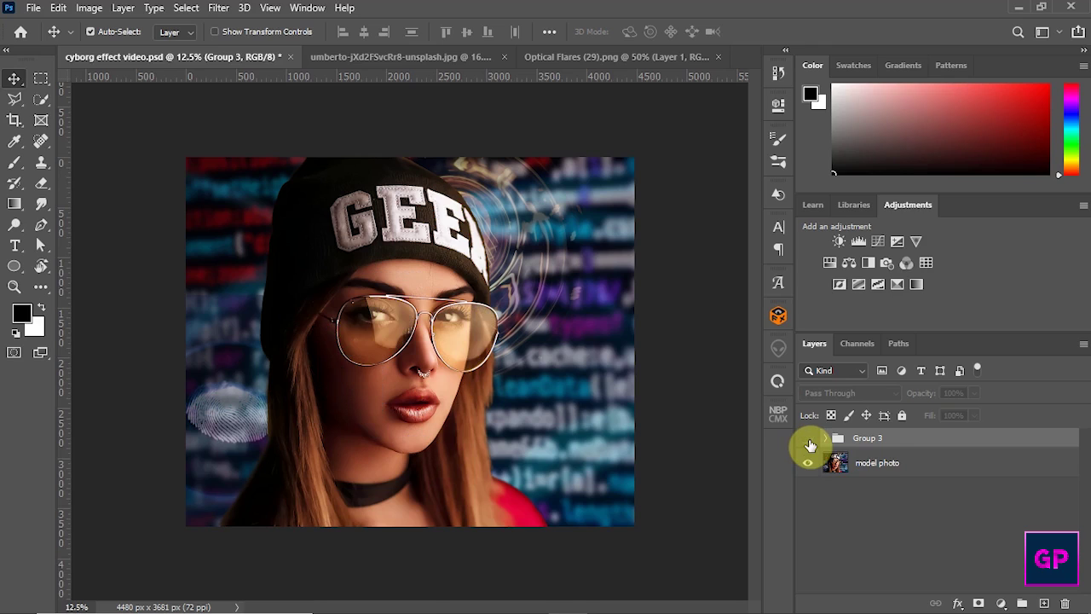
left_click(808, 440)
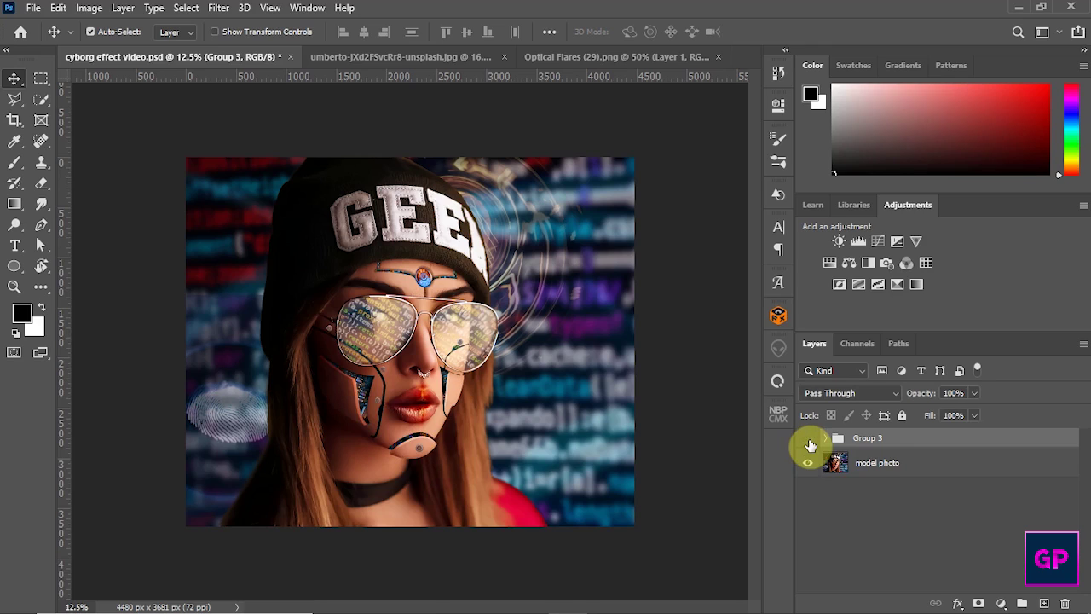
left_click(808, 440)
left_click(809, 440)
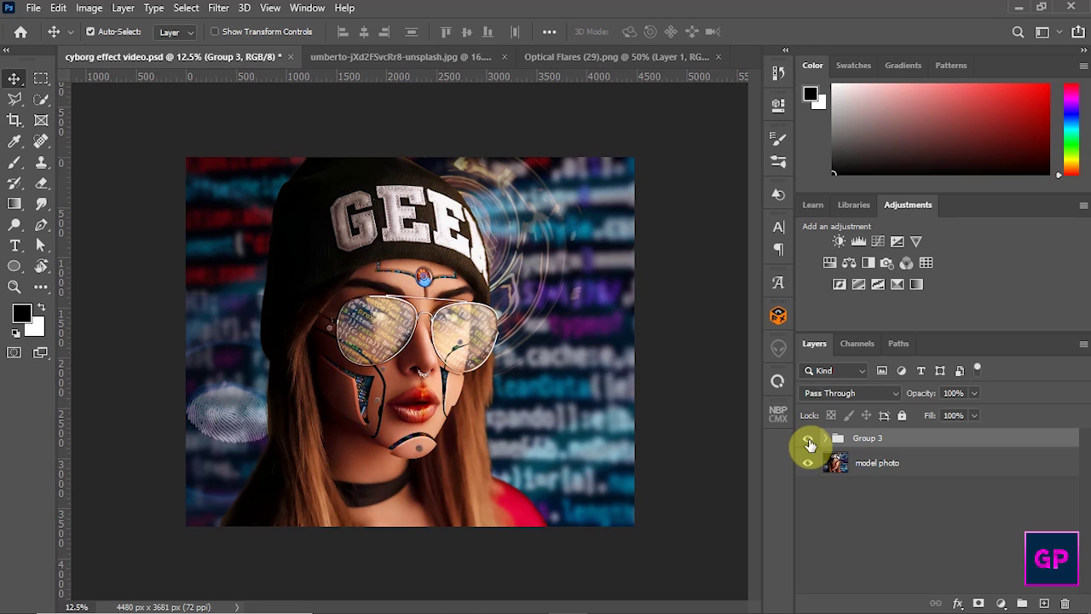